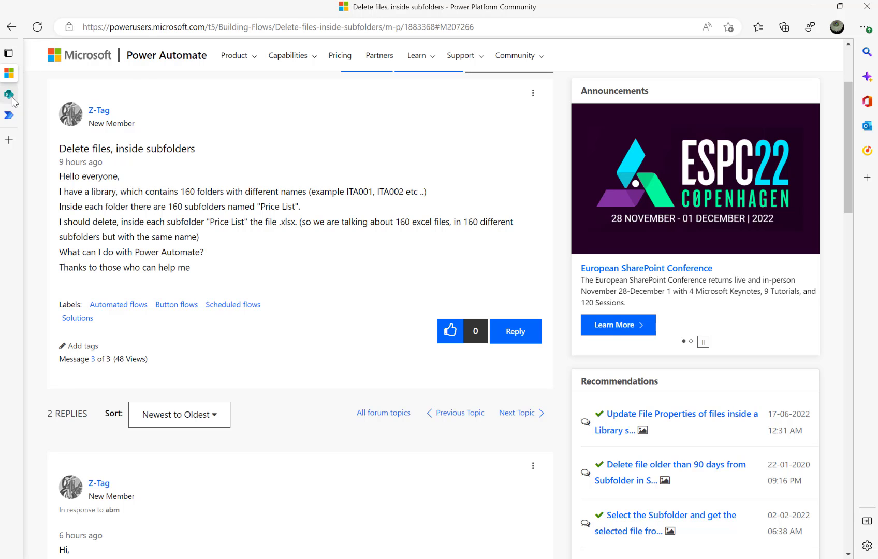
Step: Switch to the SharePoint Doc1 library and examine the contents of the Price List subfolder inside ITA001
mouse_move(17, 99)
click(52, 94)
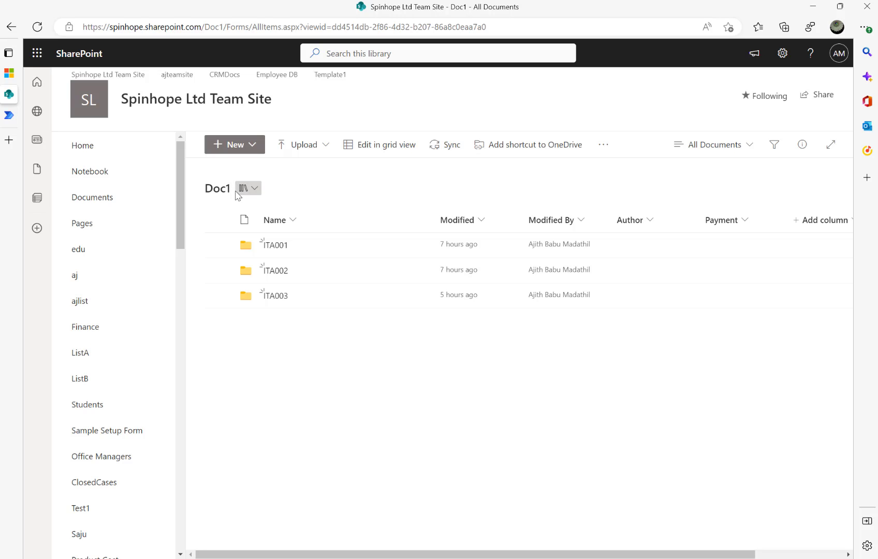
click(273, 246)
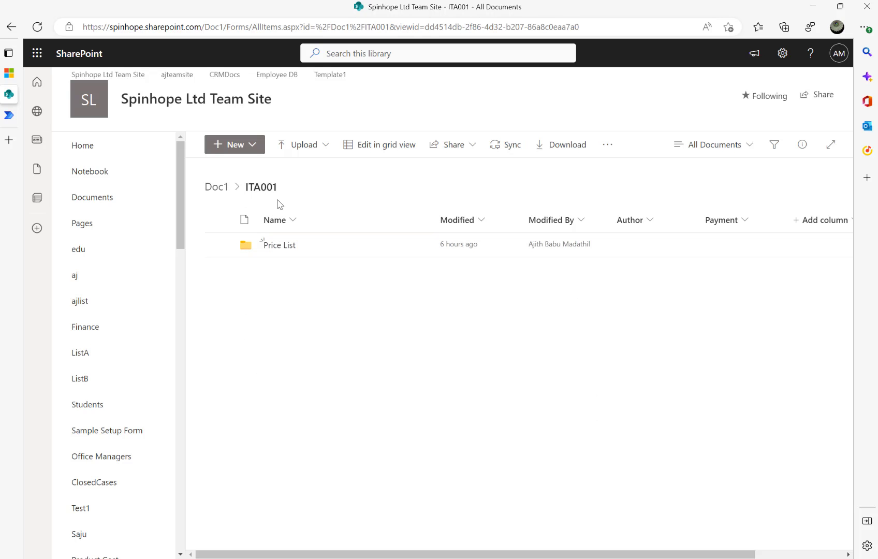
click(274, 248)
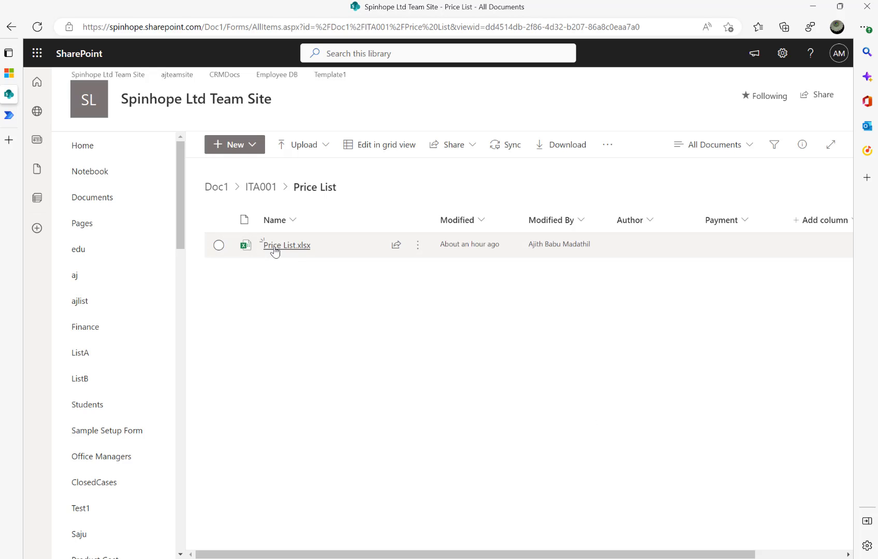
mouse_move(298, 253)
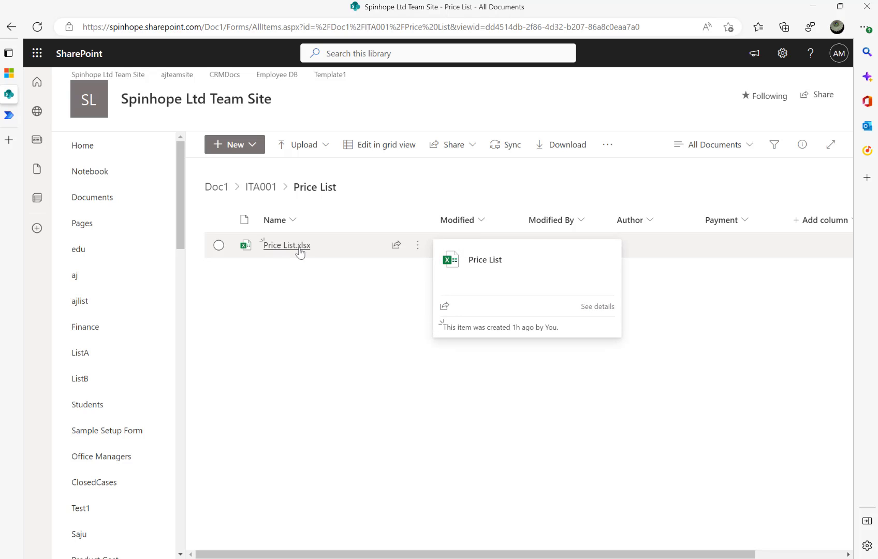
Step: Examine the Price List subfolders inside the ITA002 and ITA003 folders of the Doc1 library
click(255, 189)
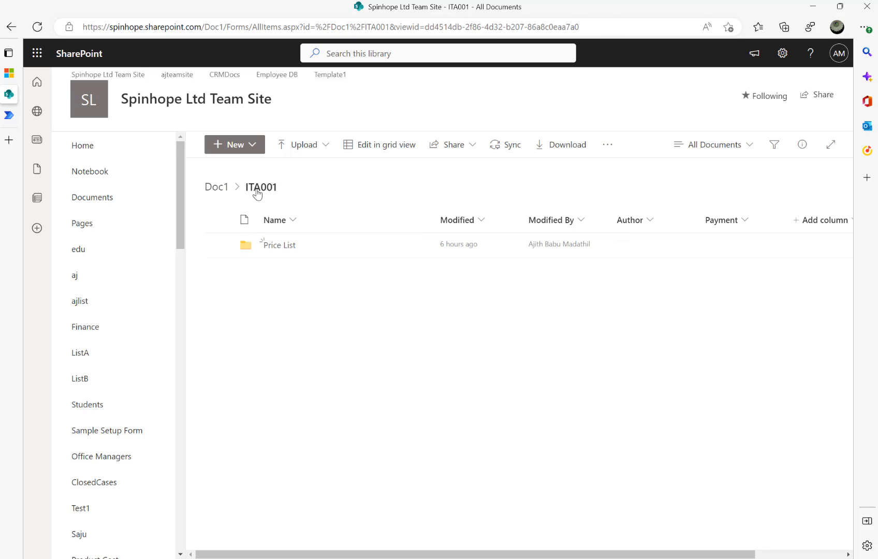
click(228, 189)
click(269, 272)
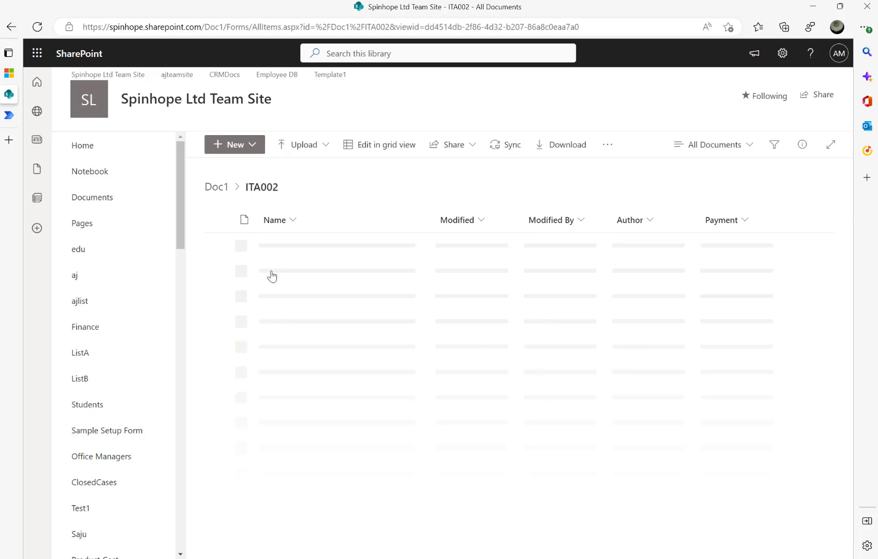
click(277, 245)
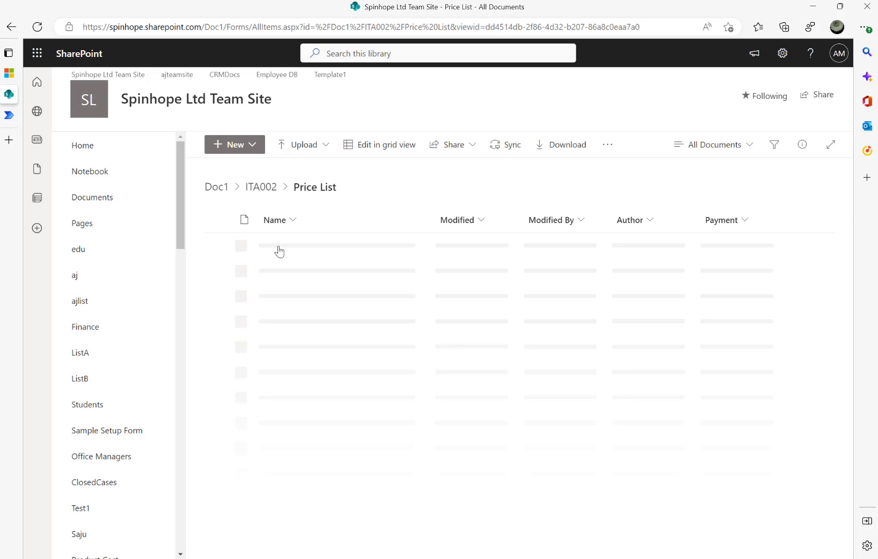
click(250, 190)
click(216, 189)
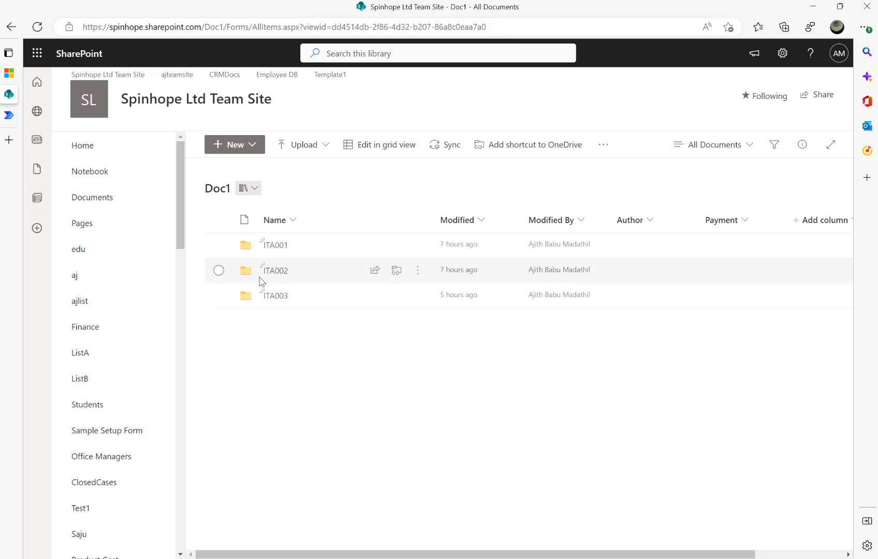
click(266, 299)
click(274, 297)
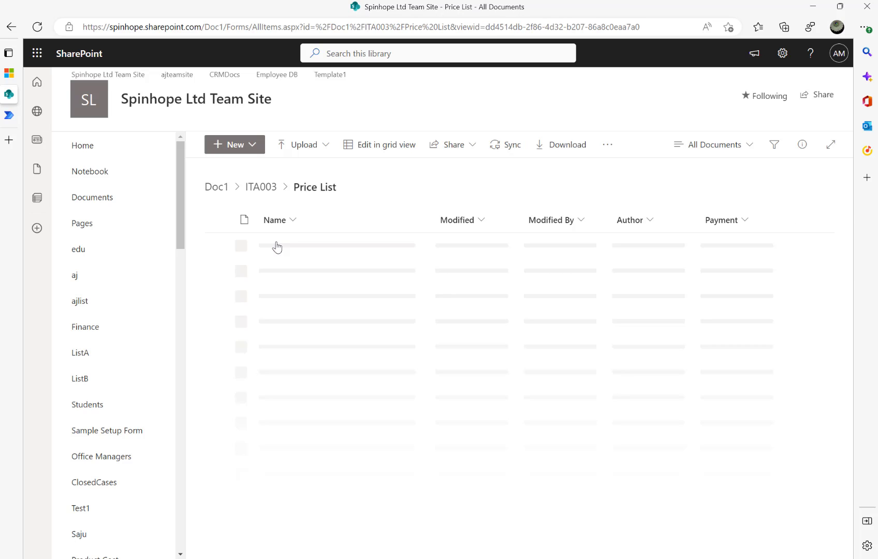
click(258, 189)
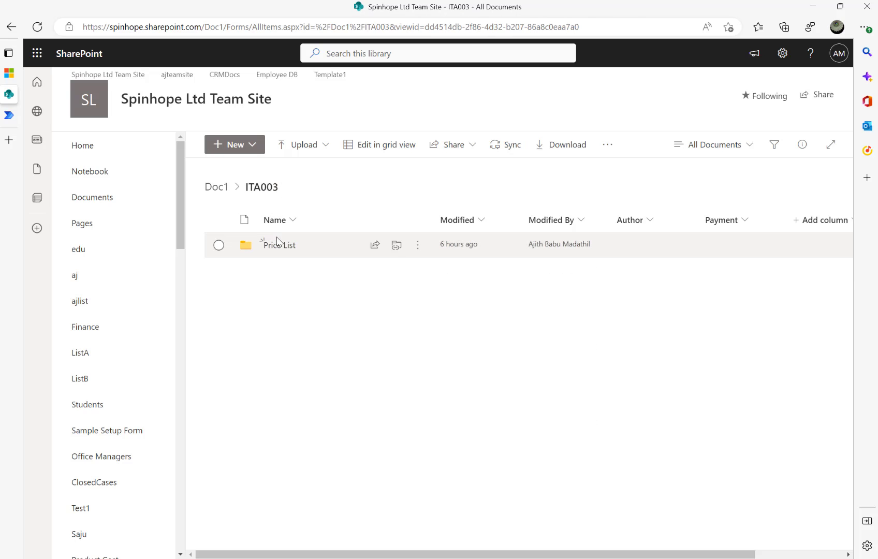
click(273, 245)
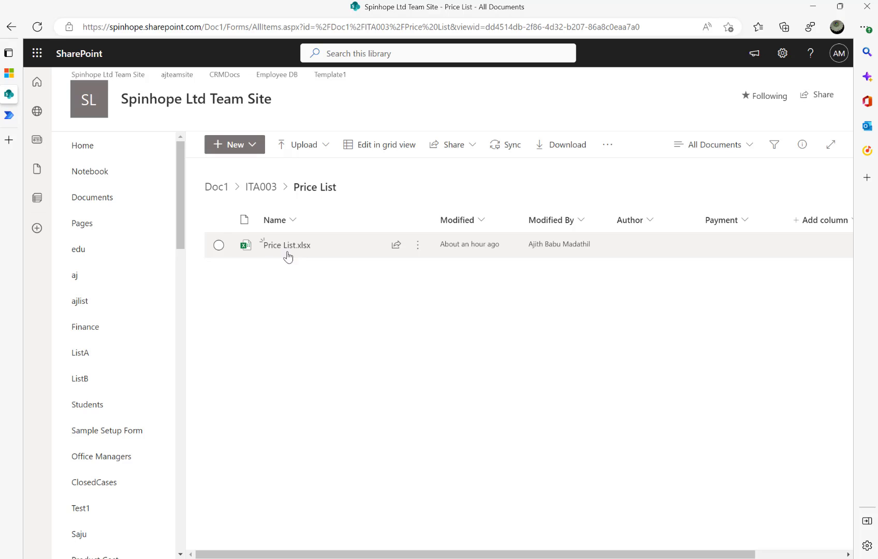
Step: Reread the forum post about deleting files inside subfolders, checking the Excel file name in the question and its replies
mouse_move(8, 93)
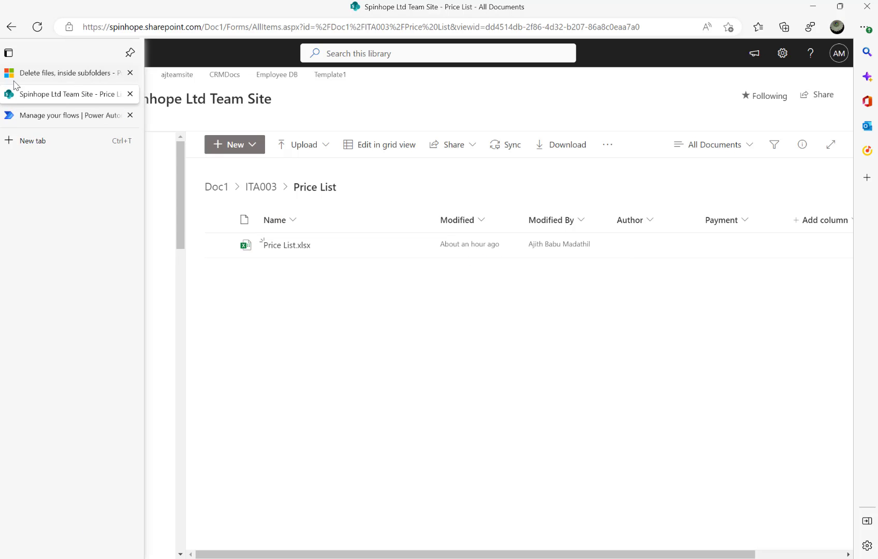
click(15, 73)
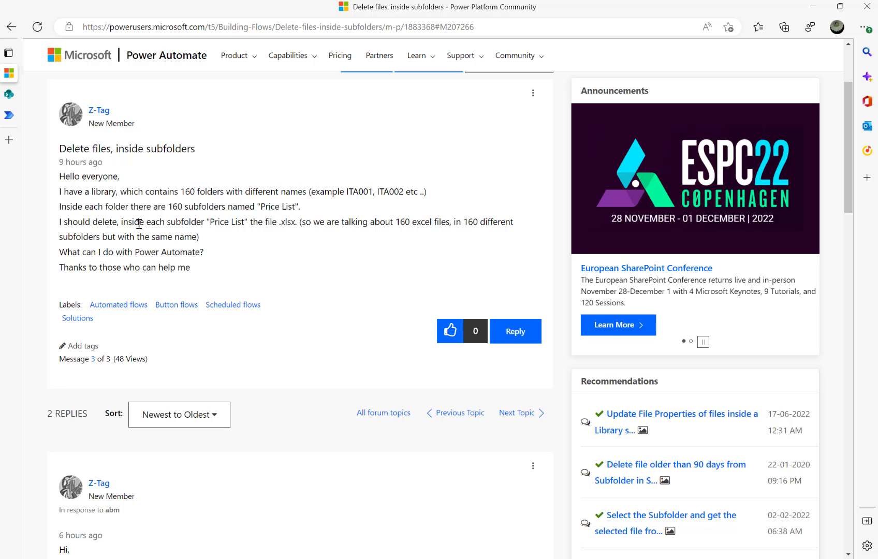
drag(208, 223, 290, 224)
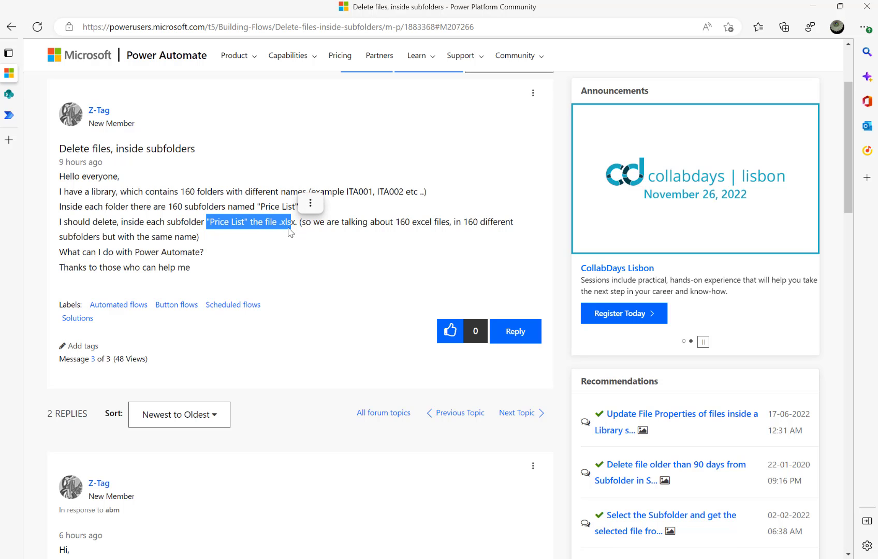
scroll(261, 239, down, 10)
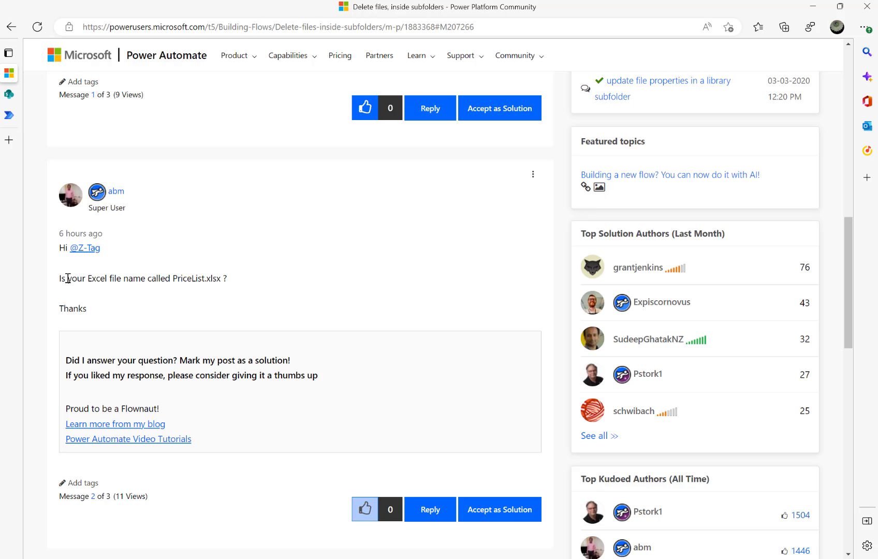
drag(67, 278, 216, 279)
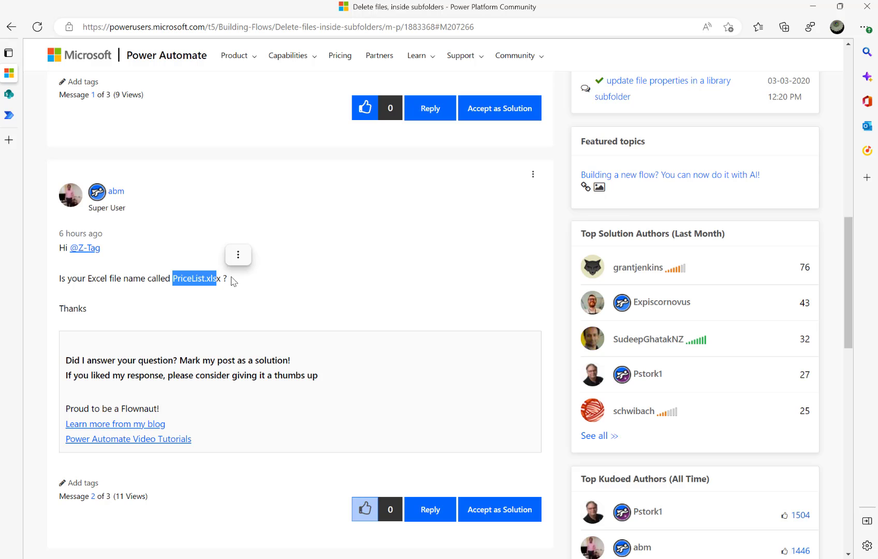
scroll(202, 235, up, 7)
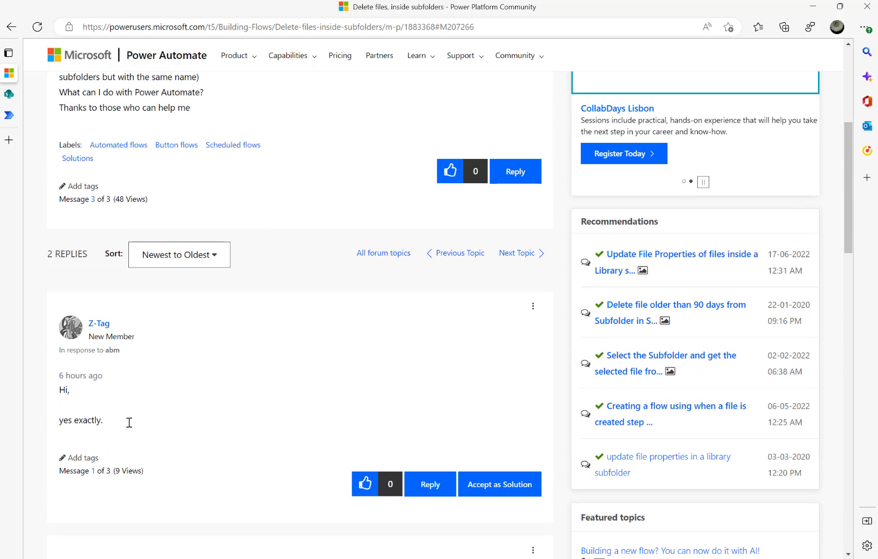
scroll(297, 237, up, 6)
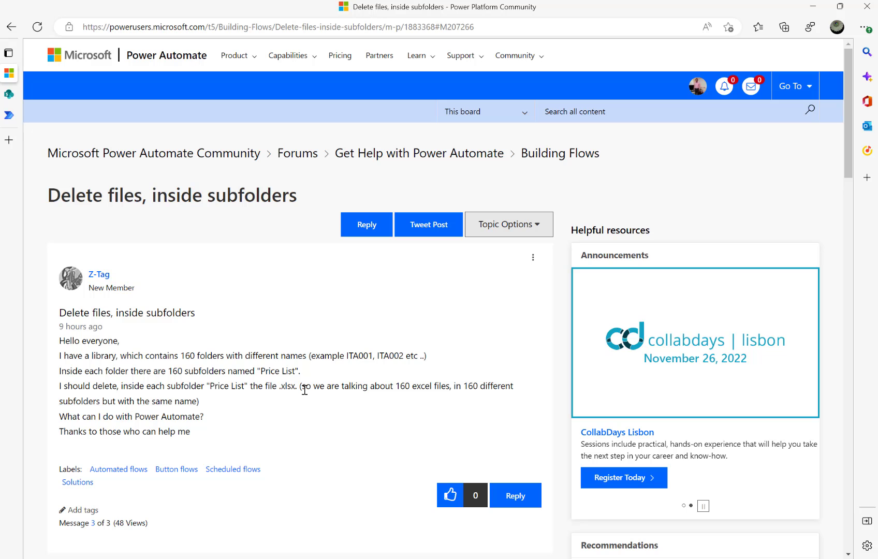
Step: Switch back to the SharePoint library and return to the Doc1 root folder
mouse_move(10, 116)
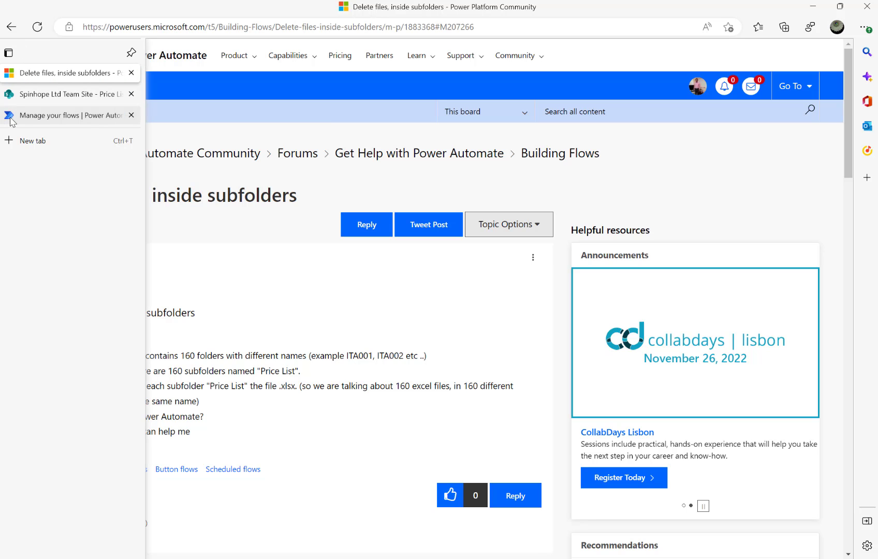
click(32, 98)
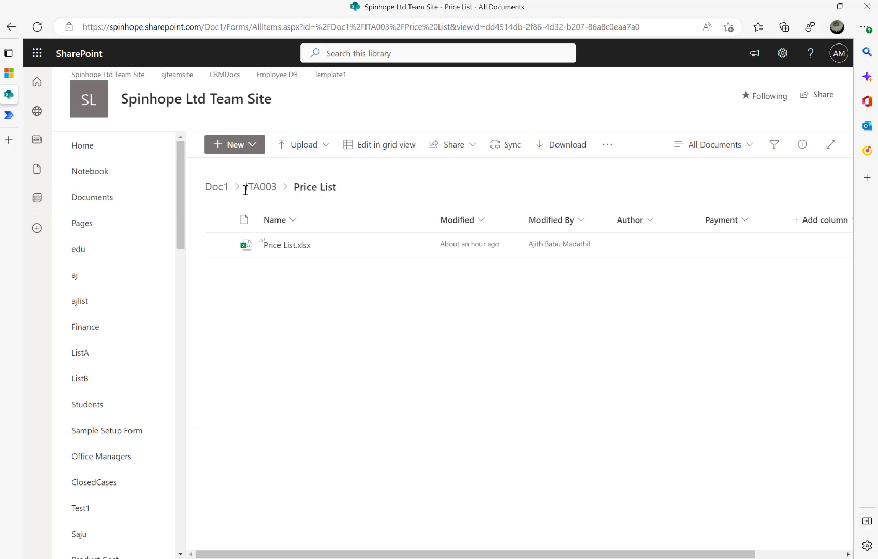
click(206, 184)
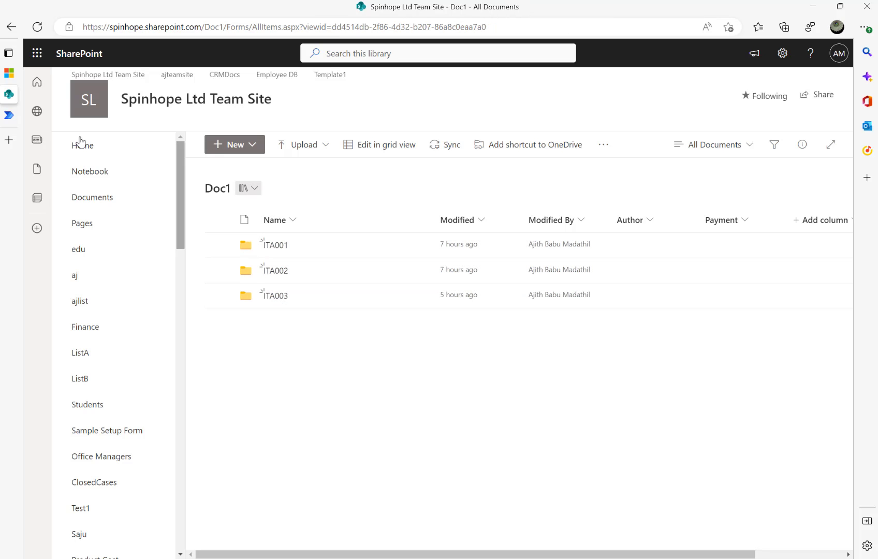
Step: Switch to Power Automate and create an unnamed instant cloud flow with the Manually trigger a flow trigger
mouse_move(13, 119)
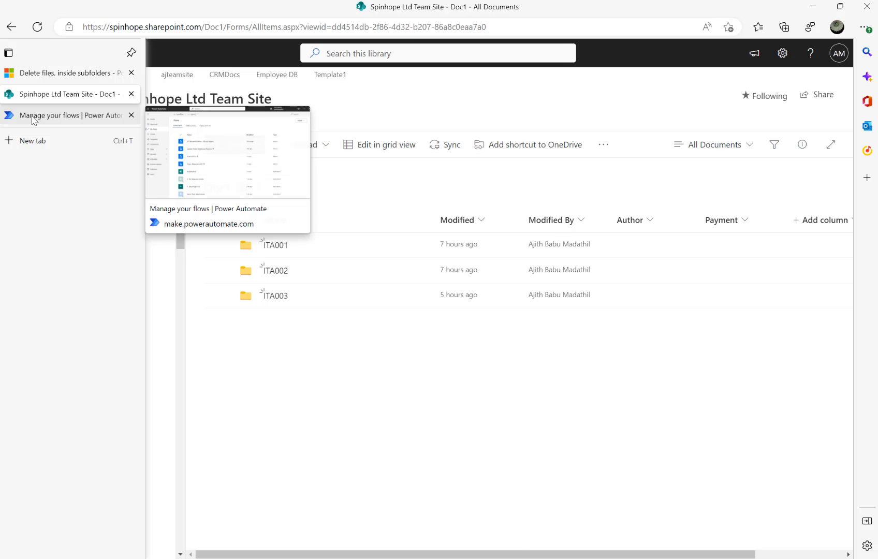
click(34, 116)
click(203, 81)
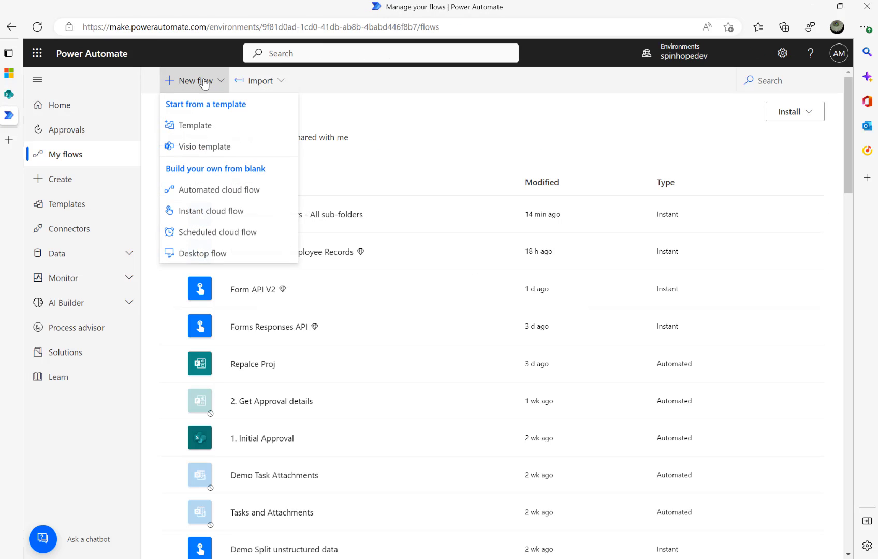
click(231, 210)
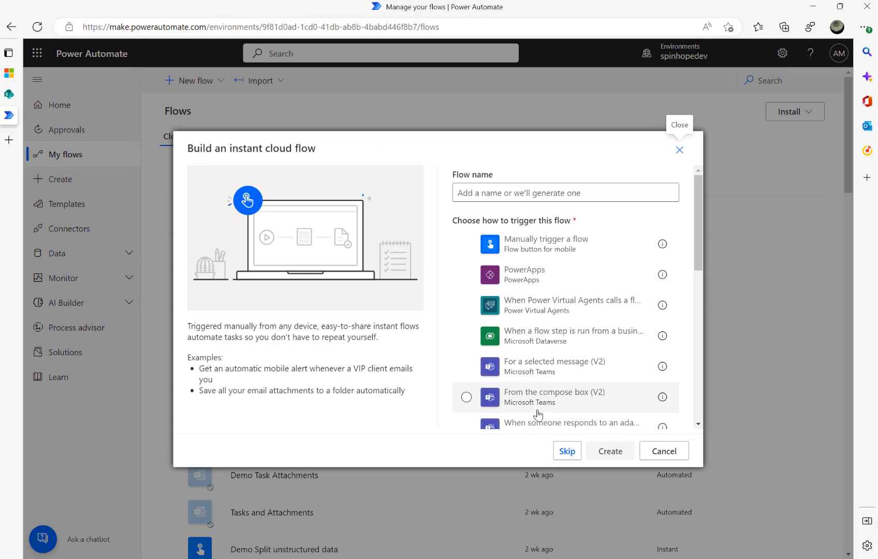
click(520, 257)
click(604, 451)
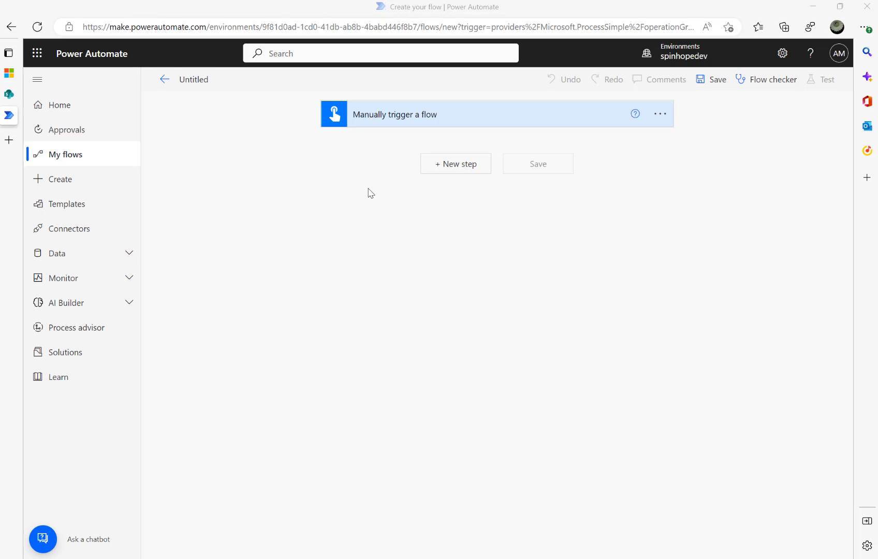
Step: Add the SharePoint action Get files (properties only) as a new step after the manual trigger
click(448, 167)
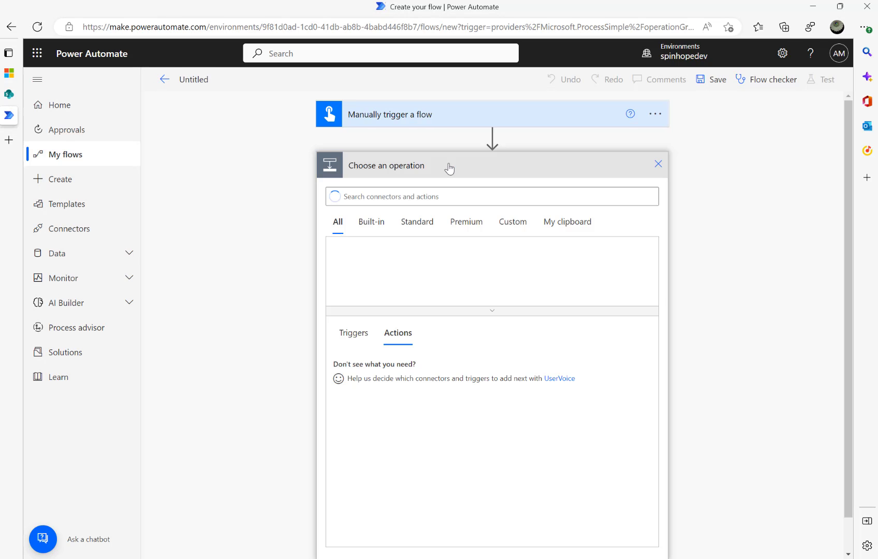
click(424, 196)
text(sharepoi)
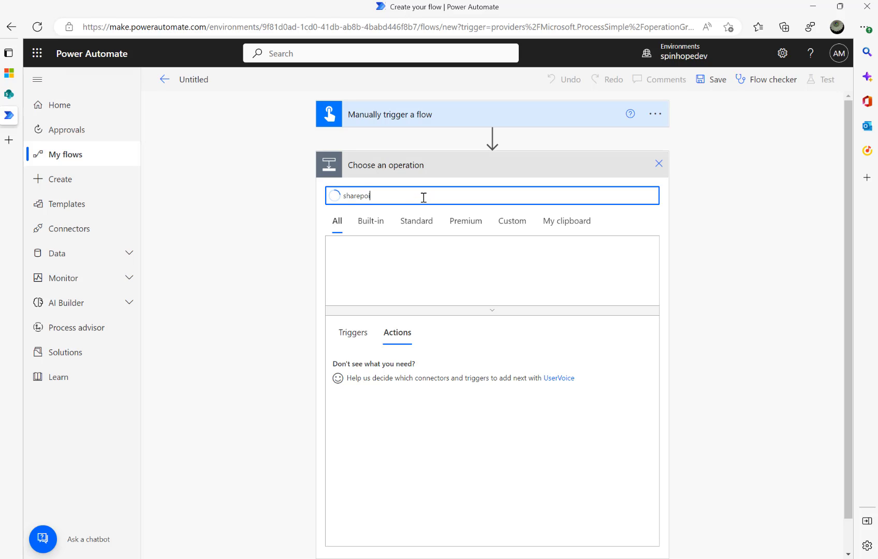
text(nt)
click(351, 310)
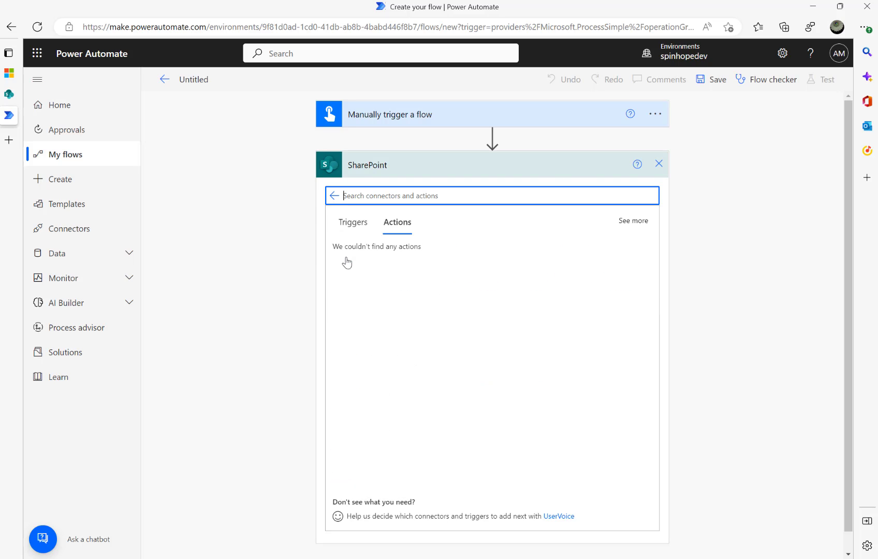
text(Ge)
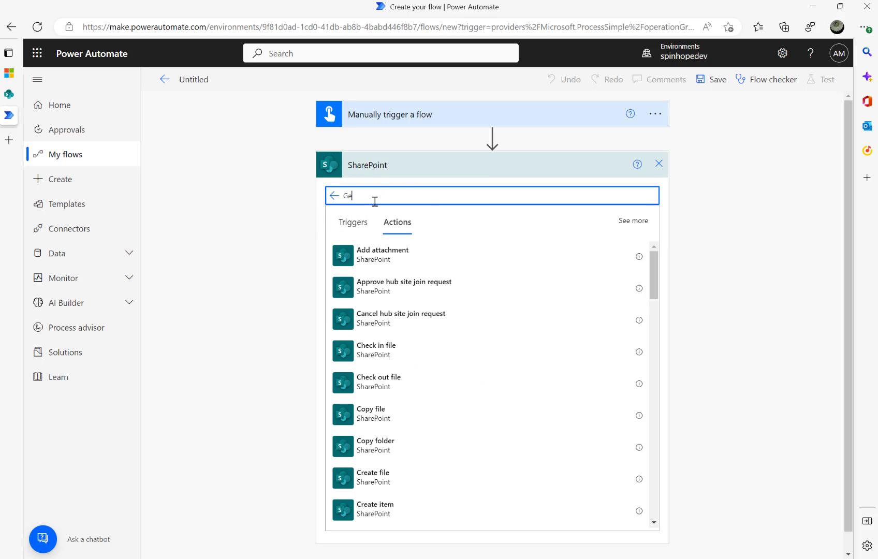
text(t F)
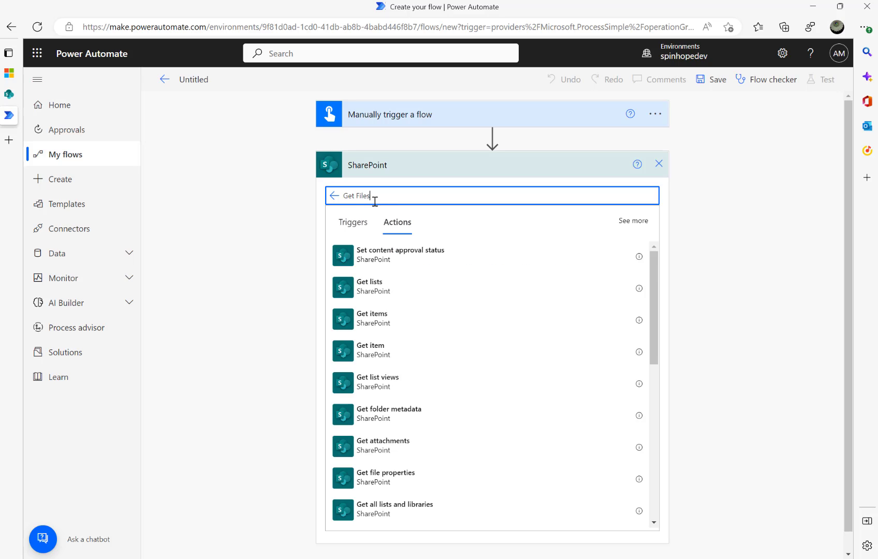
text(iles)
click(392, 261)
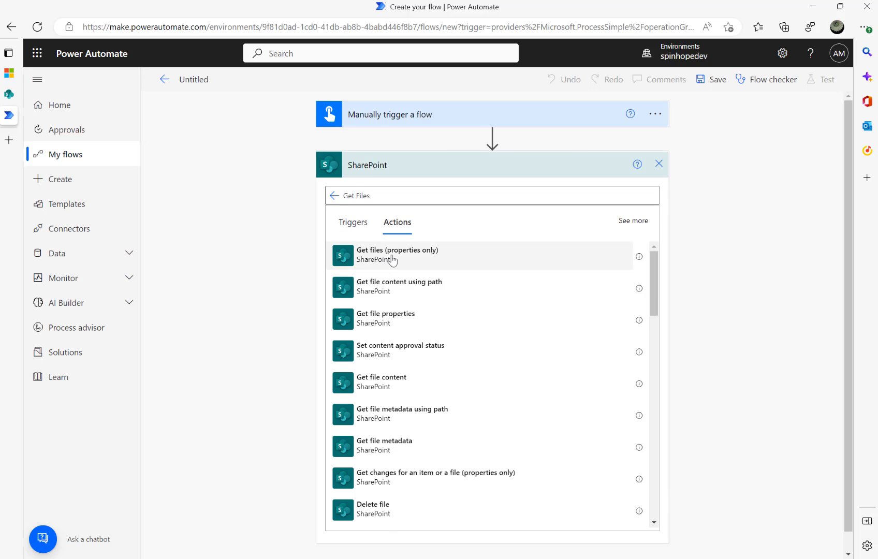
Step: Set the Get files action's site address to Spinhope Ltd Team Site and library name to Doc1, and show its advanced options
click(649, 191)
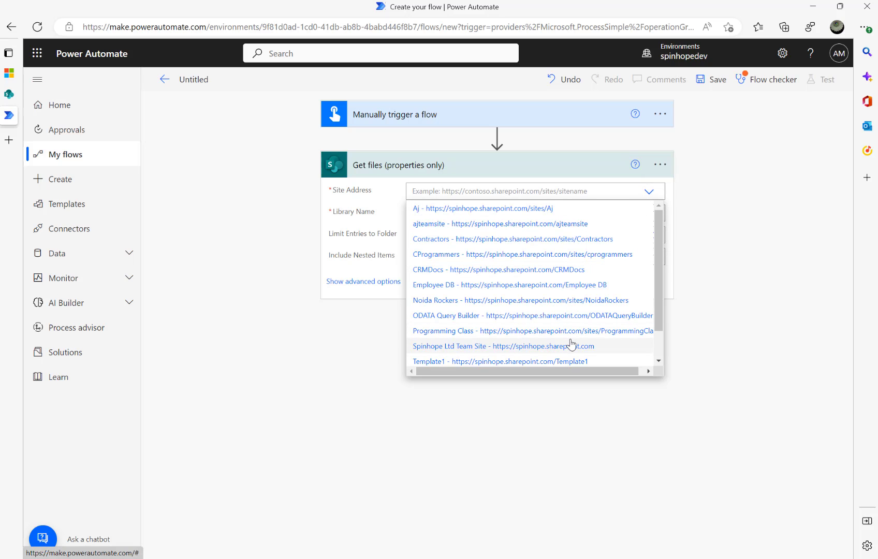
click(572, 346)
click(488, 214)
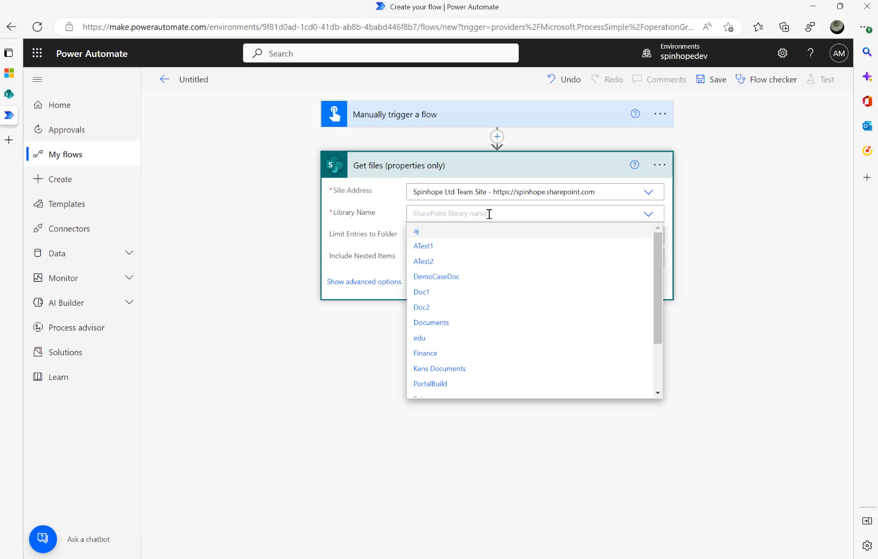
text(Doc1)
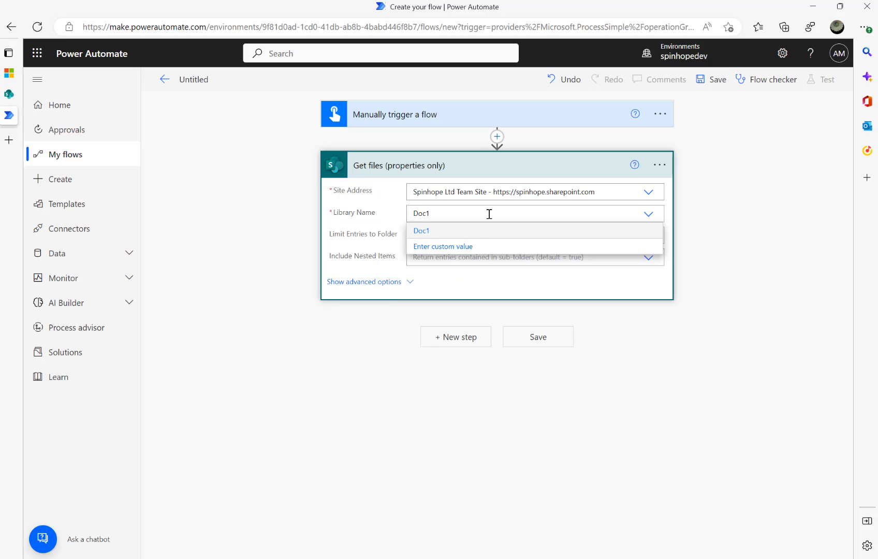
click(421, 233)
click(371, 284)
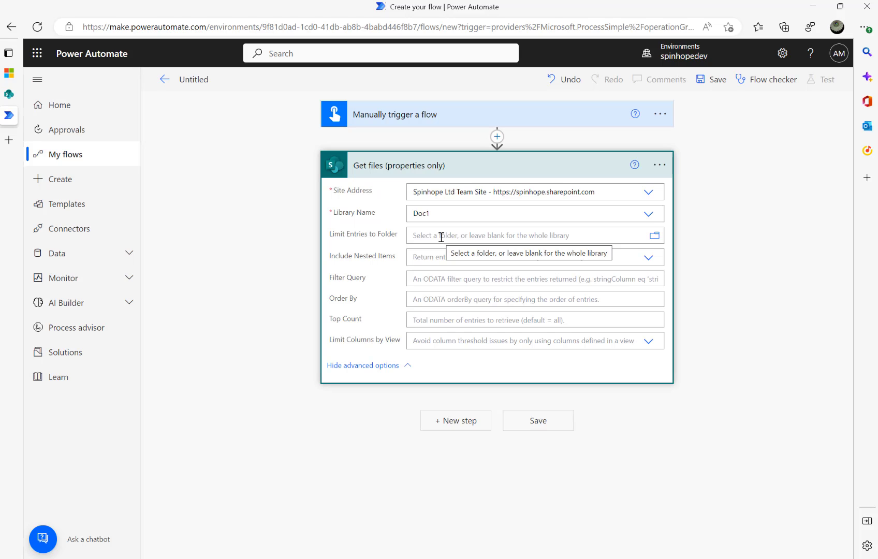
Step: Set the Get files action's filter query to FSObjType eq 1
click(425, 278)
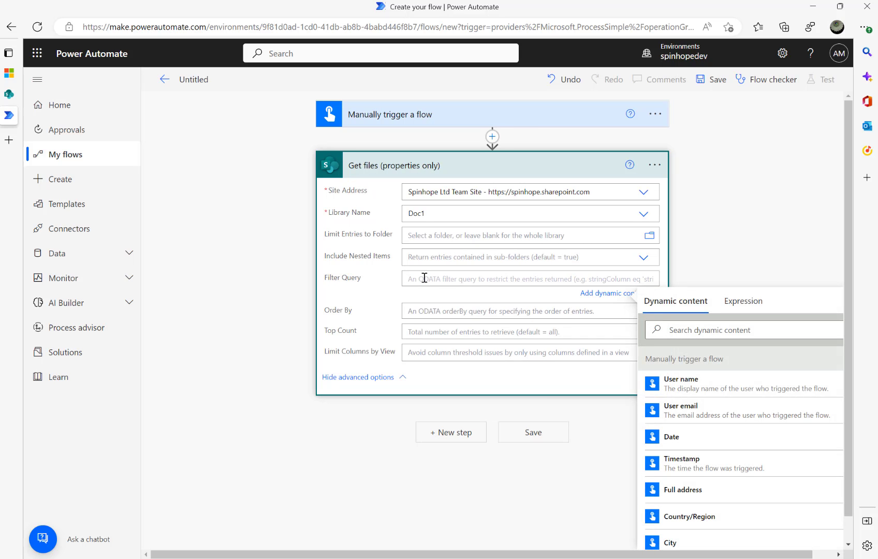
text(FSObjTy)
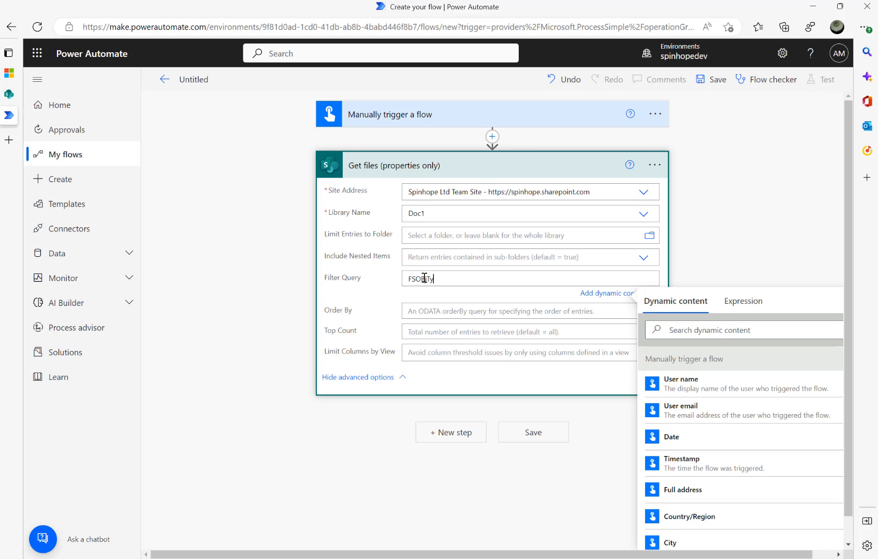
text(pe eq 1)
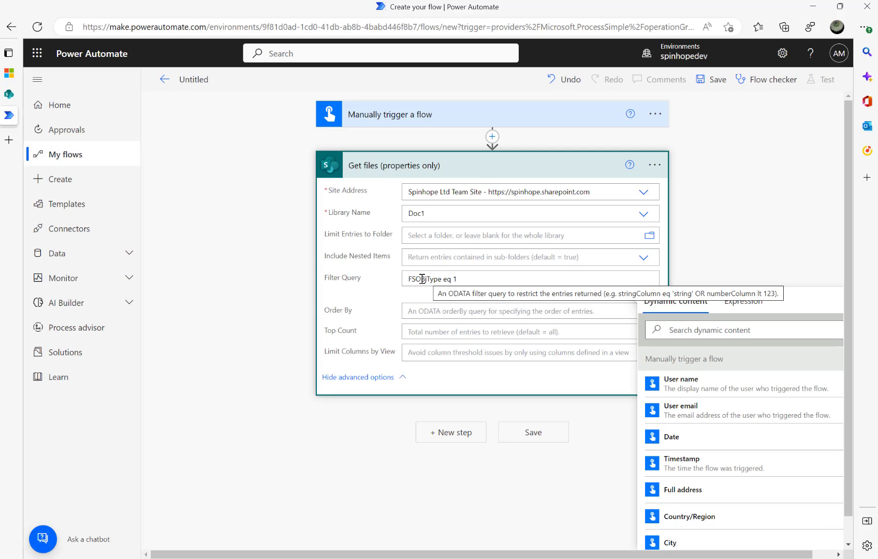
key(BackSpace)
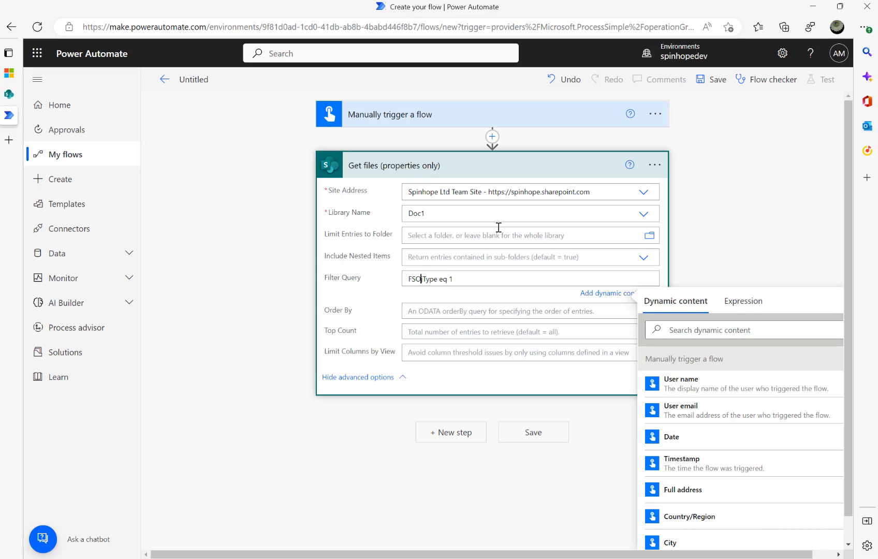
text(bj)
Step: Add a Compose action after Get files with the dynamic content Full Path as its input
click(453, 438)
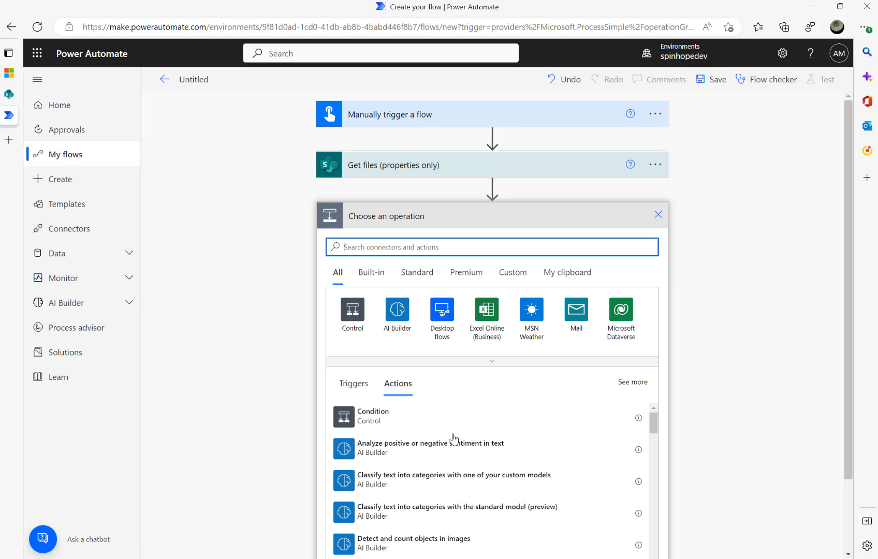
text(compose)
click(378, 419)
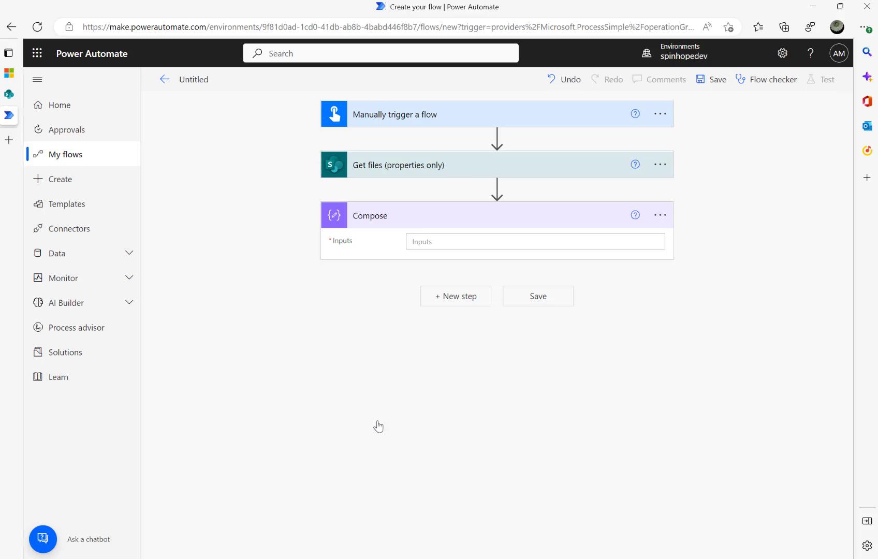
click(458, 242)
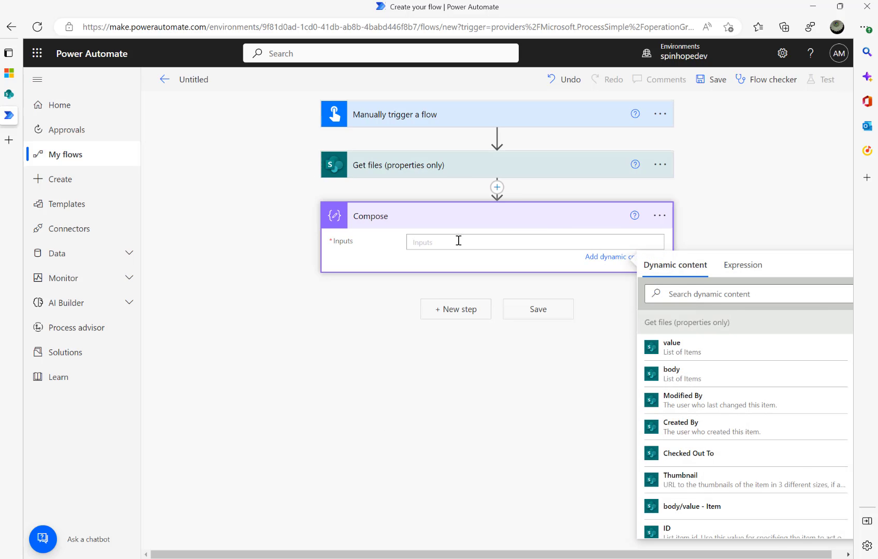
click(694, 293)
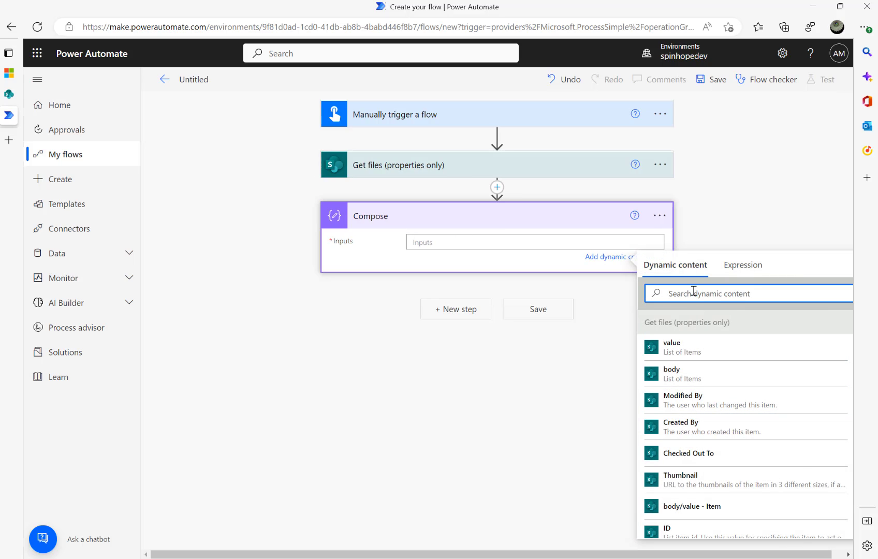
text(ful)
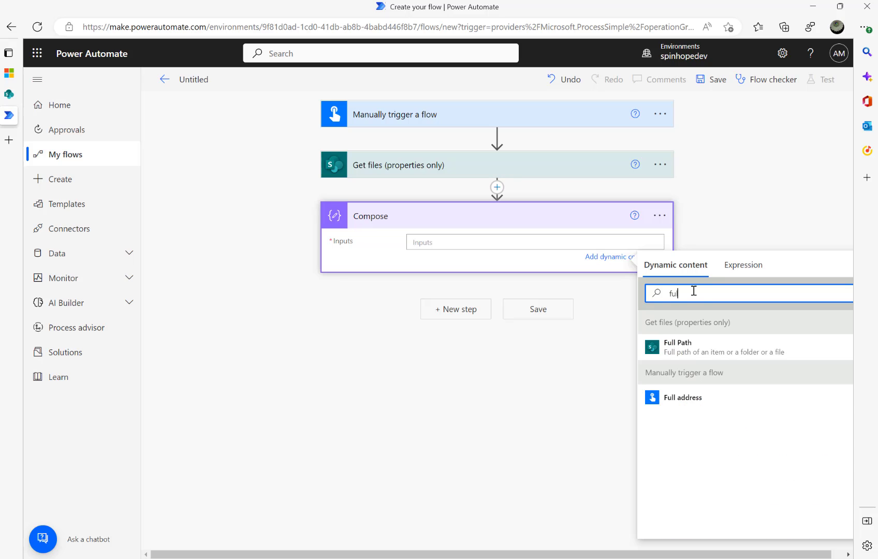
click(691, 346)
click(420, 290)
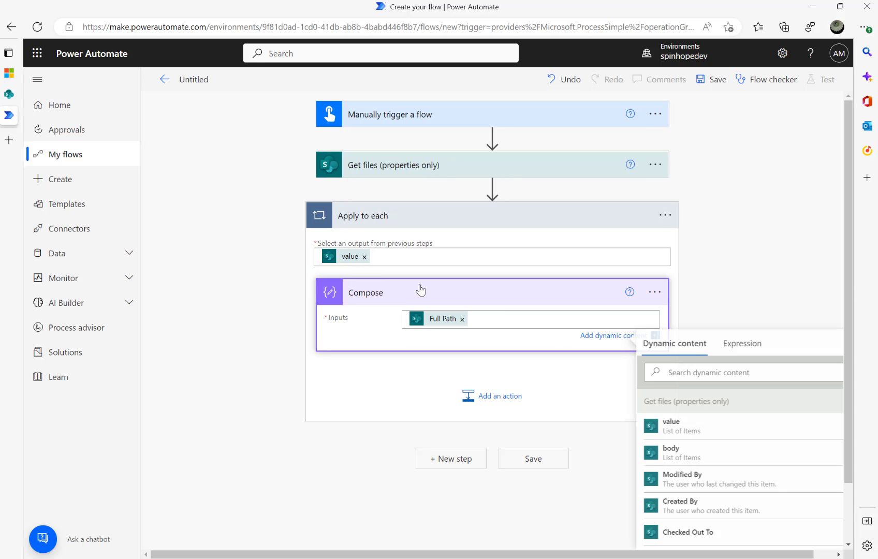
Step: Name the untitled flow Demo SP Files and Folders
click(190, 80)
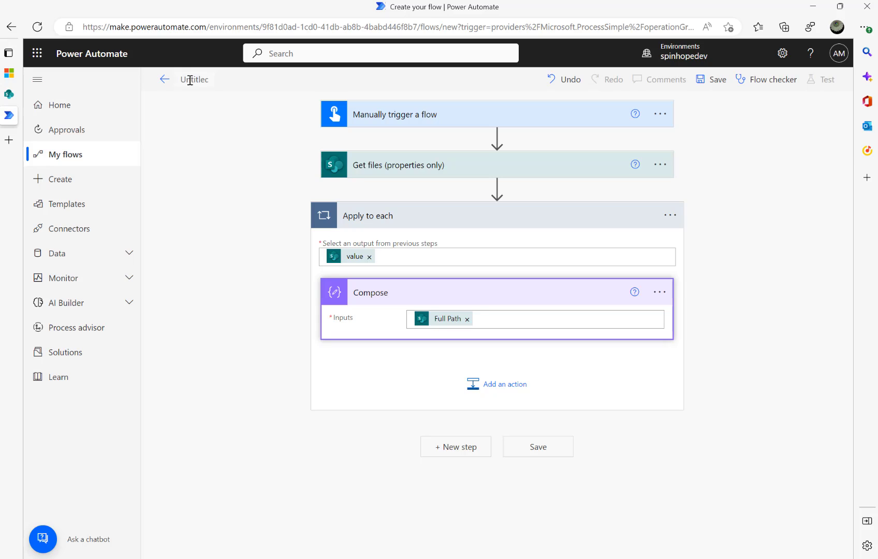
key(ctrl+a)
text(Demo SP File)
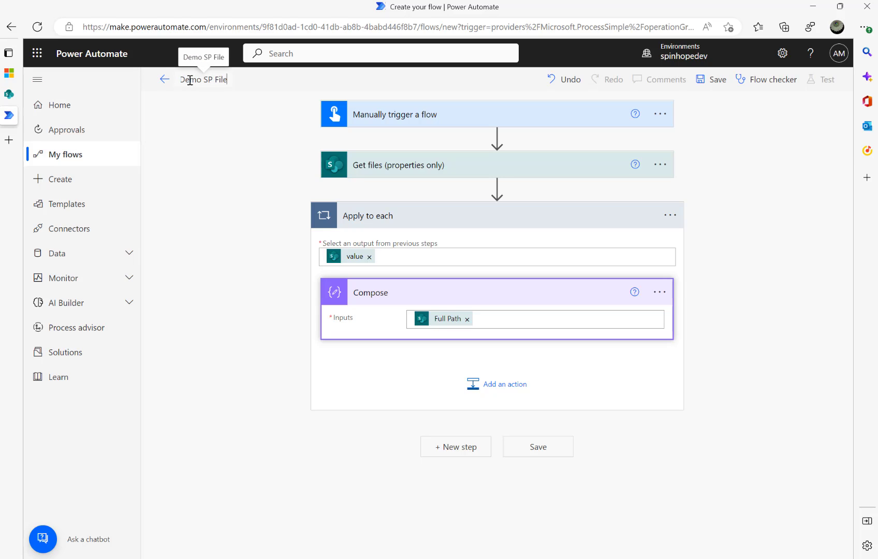
text(s and Fo)
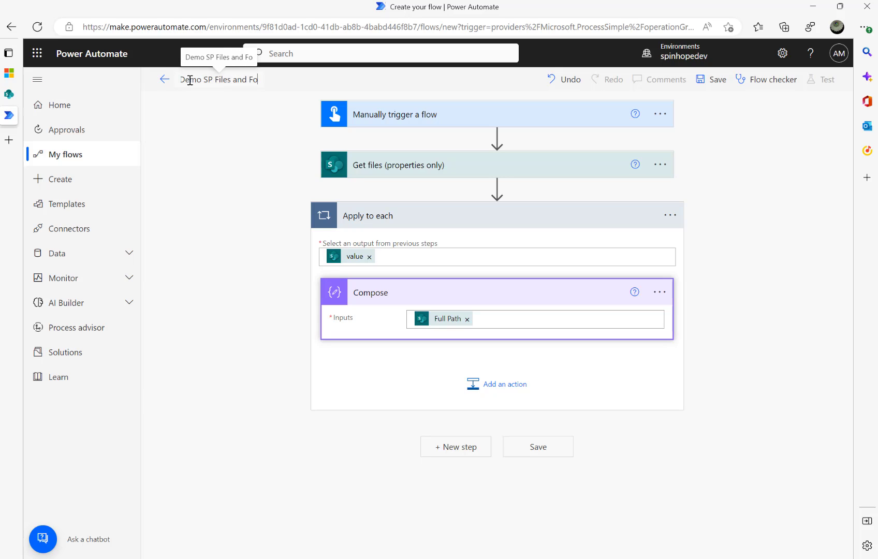
text(lder)
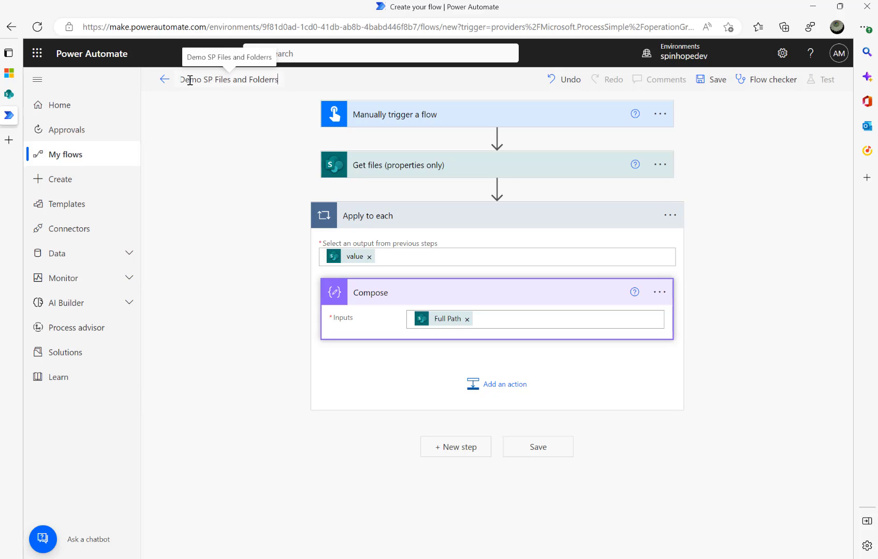
text(s)
key(Return)
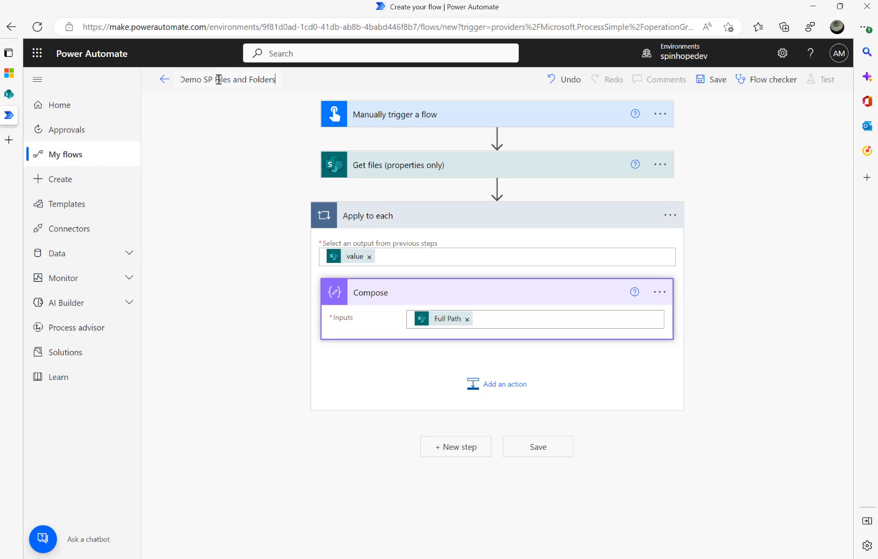
Step: Change the flow's name to Demo SP All Sub-Folders and save the flow
shift+click(274, 79)
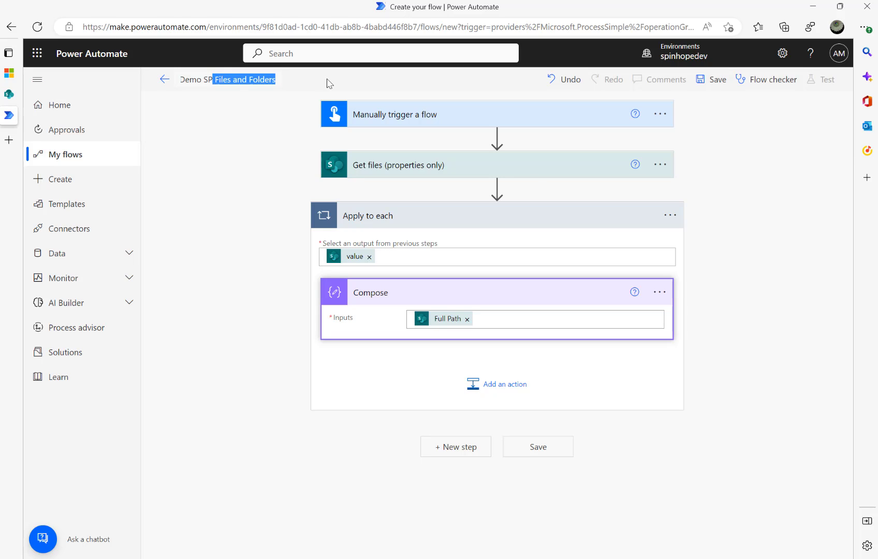
key(BackSpace)
text(All Su)
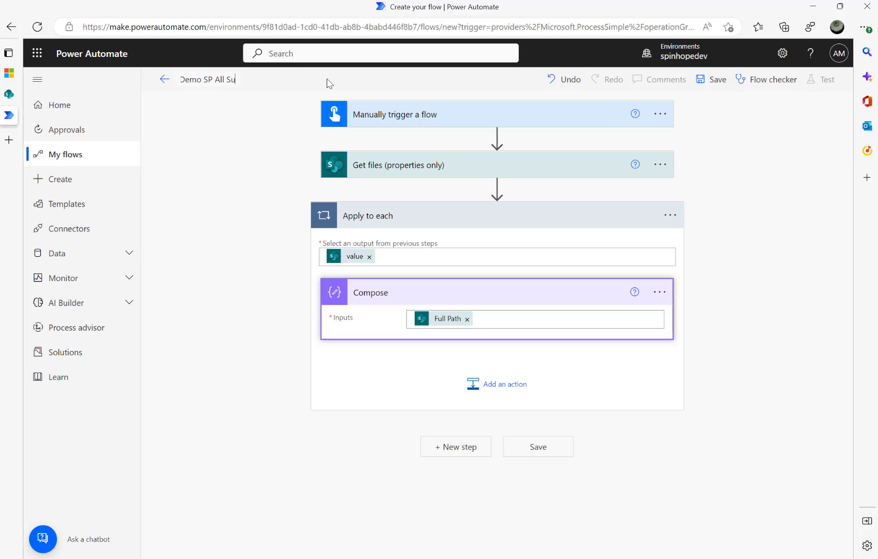
text(b-Folders)
click(702, 80)
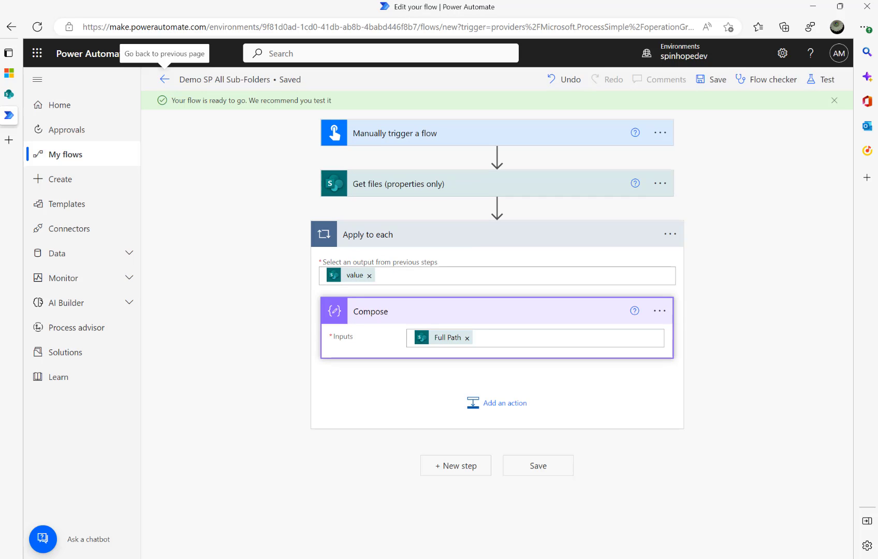
Step: Run a manual test of the flow using the existing SharePoint connection
click(823, 80)
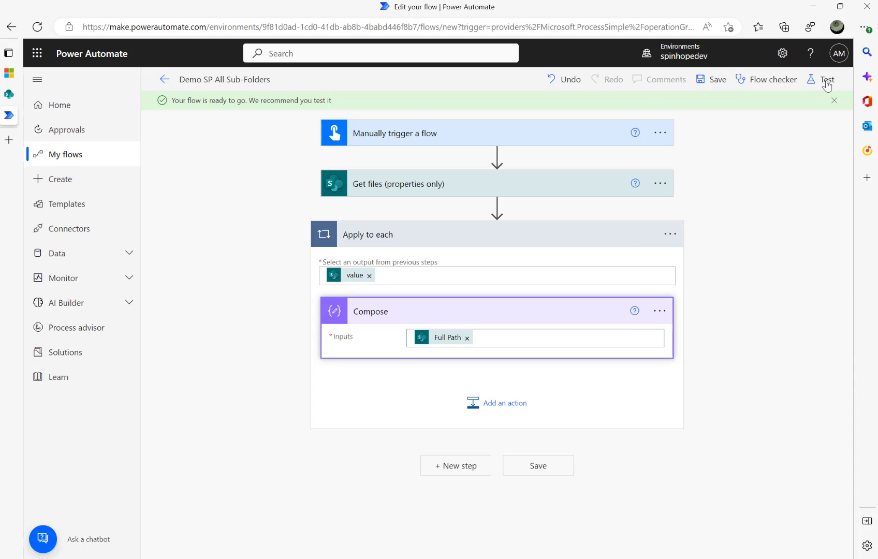
click(674, 112)
click(686, 541)
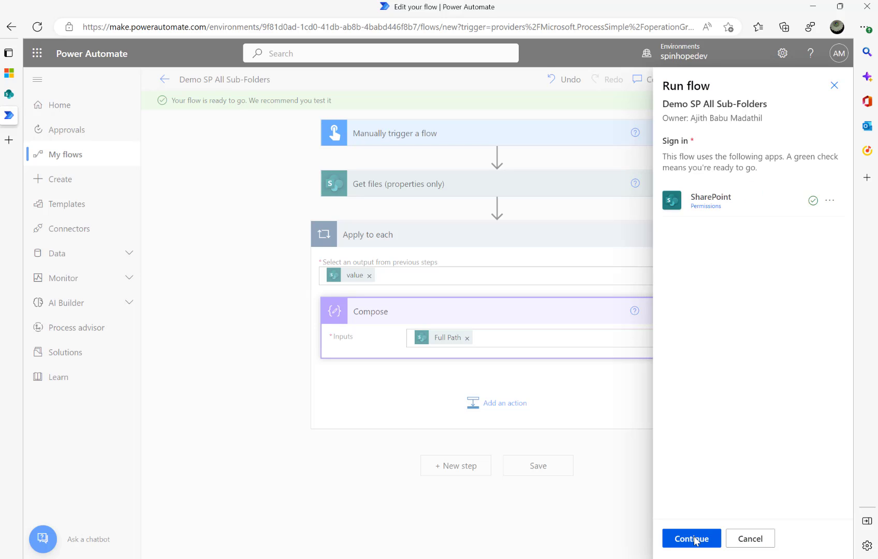
click(694, 541)
click(694, 542)
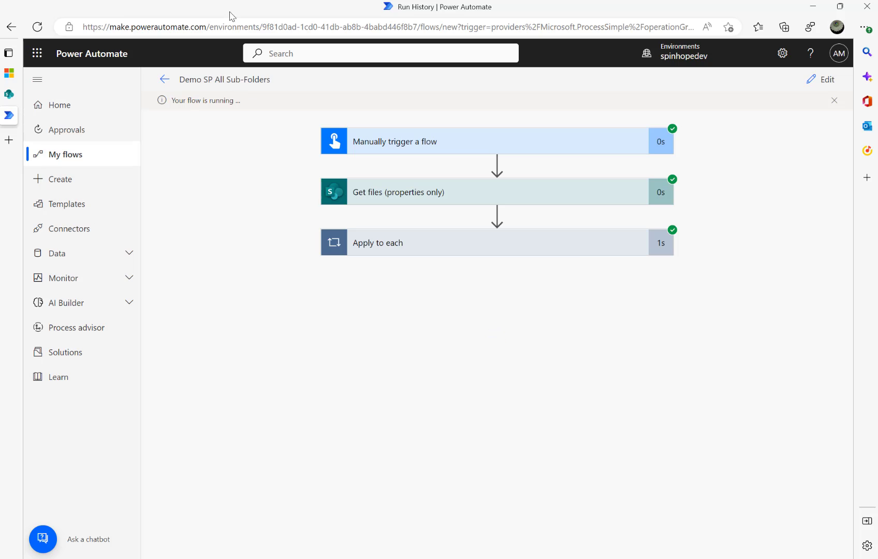
Step: Examine the Compose output across the Apply to each iterations of the test run, and return to editing the flow
click(445, 240)
click(439, 310)
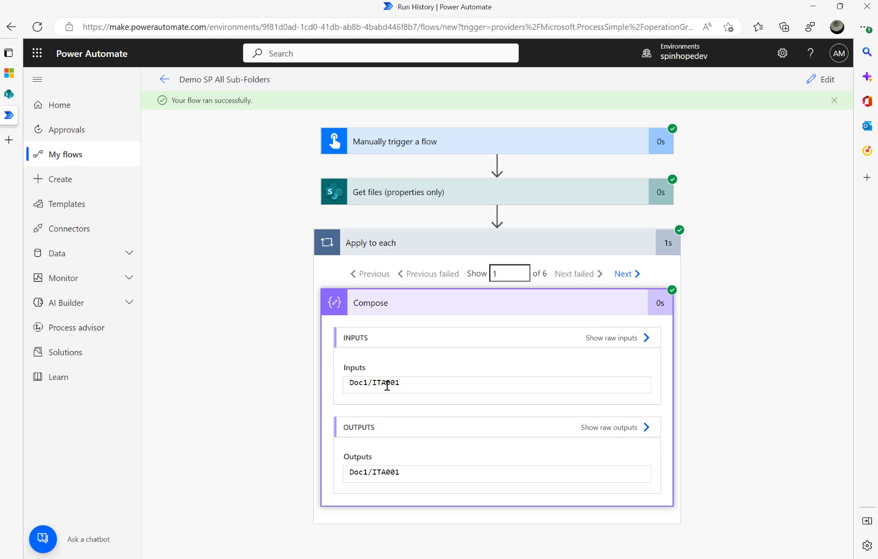
click(624, 275)
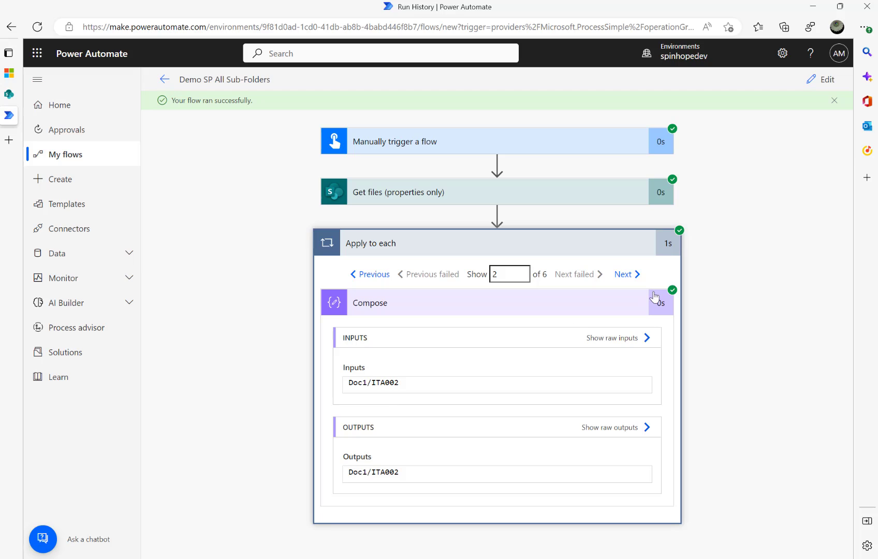
click(630, 276)
click(632, 276)
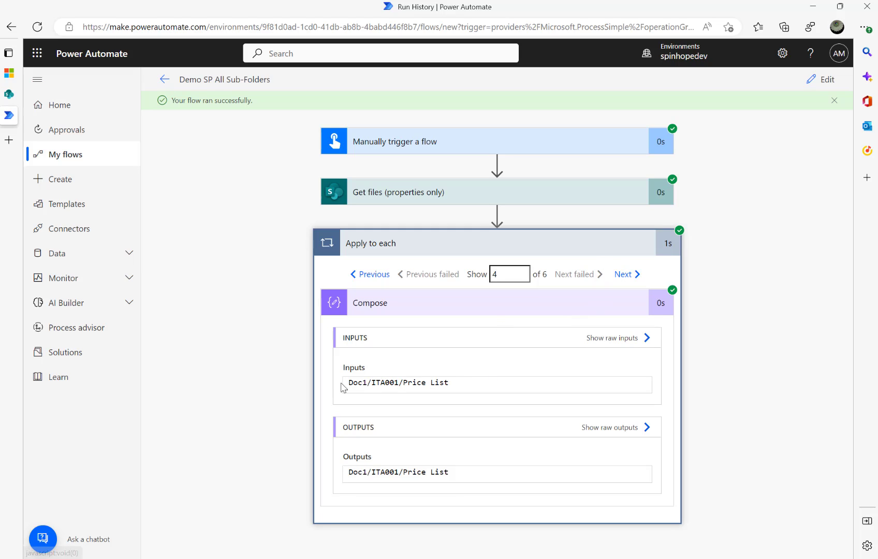
click(625, 277)
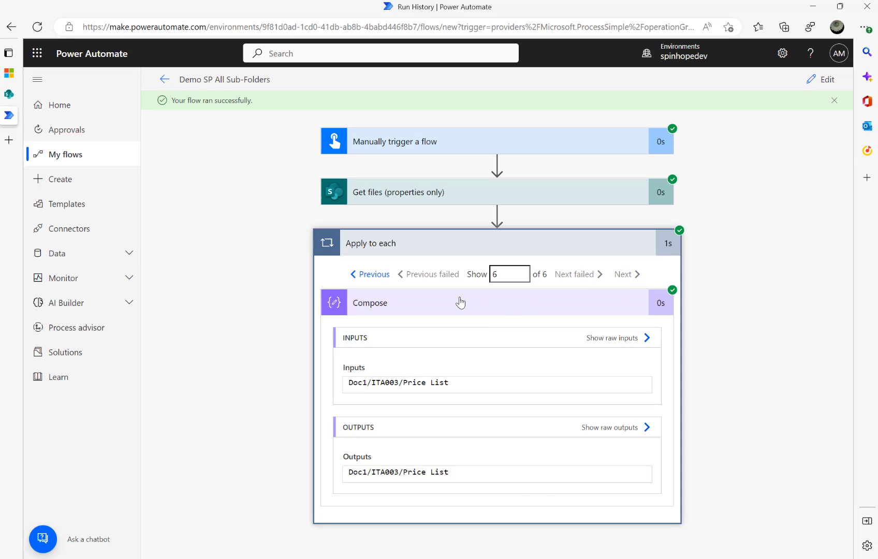
click(822, 79)
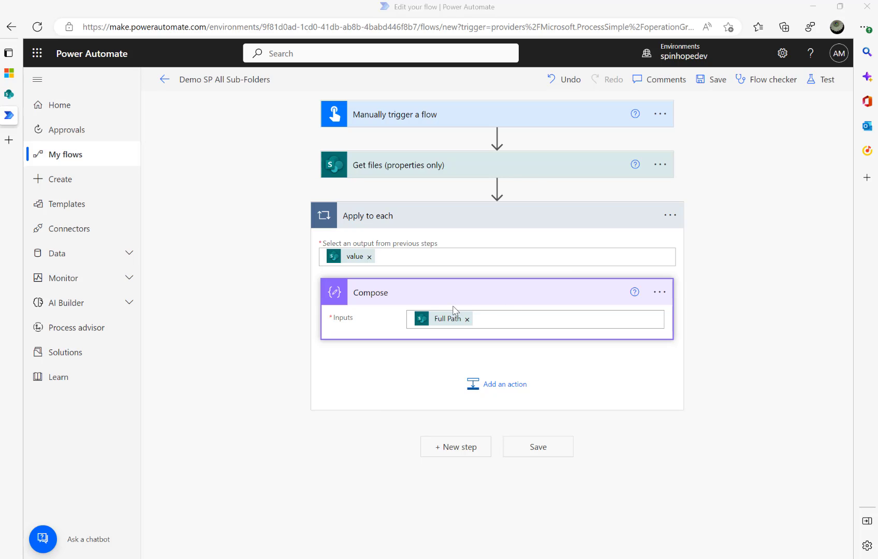
Step: Switch to SharePoint and view the contents of the Price List folder inside ITA001 in the Doc1 library
click(9, 94)
click(272, 246)
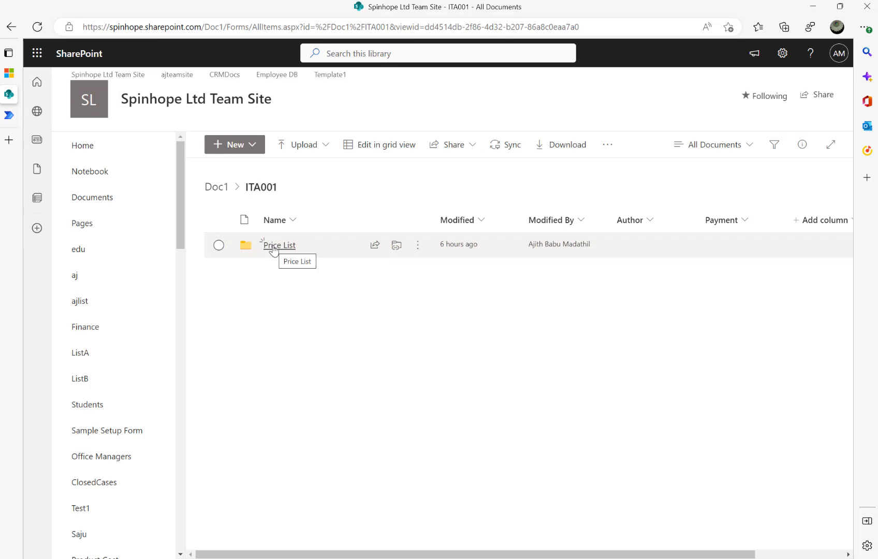
click(272, 246)
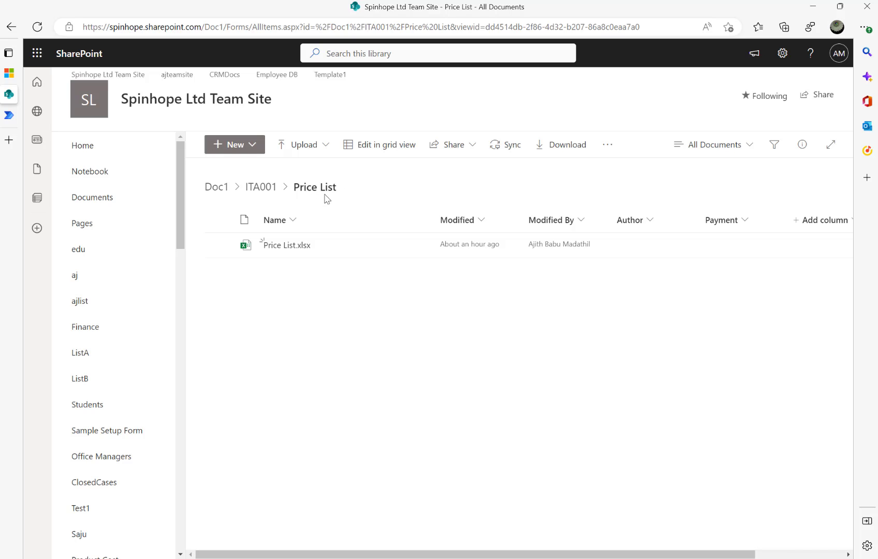
mouse_move(288, 251)
Step: Switch back to Power Automate and add a Filter array action after Apply to each, with the Get files value list as its source
click(8, 117)
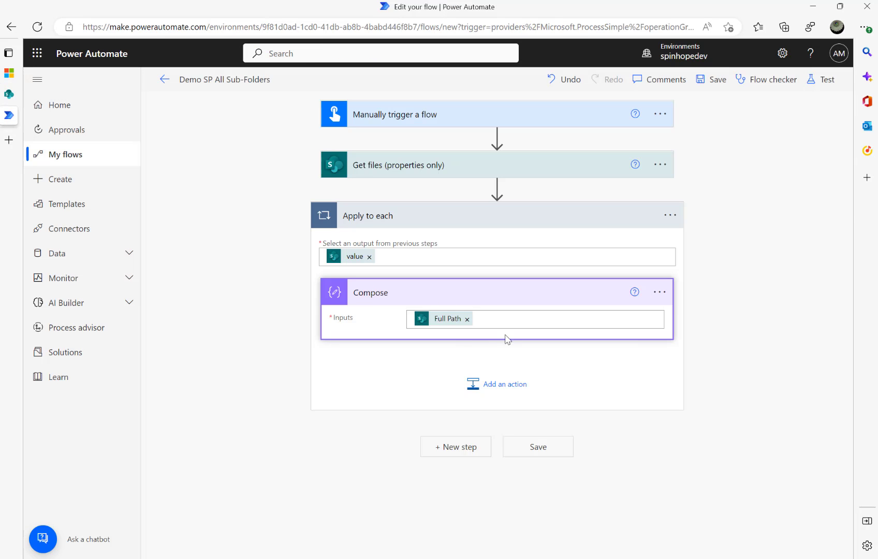
click(450, 449)
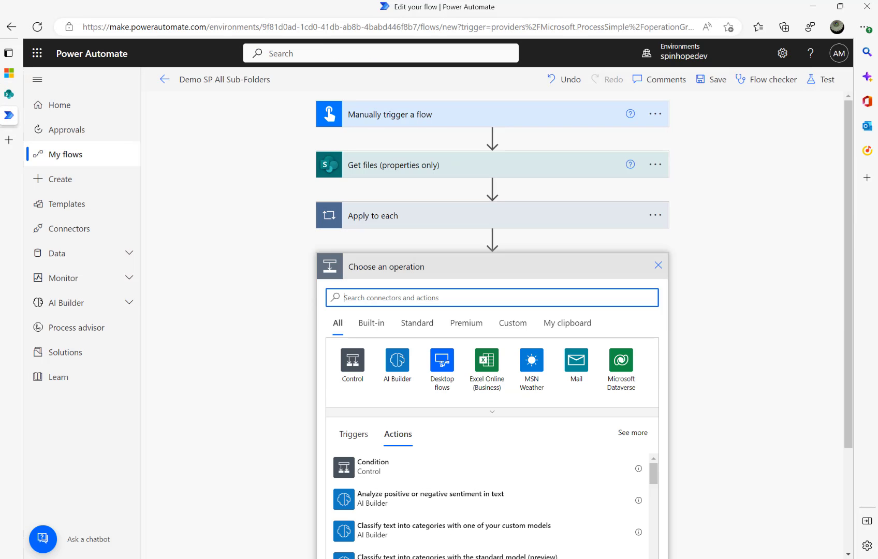
text(filter arr)
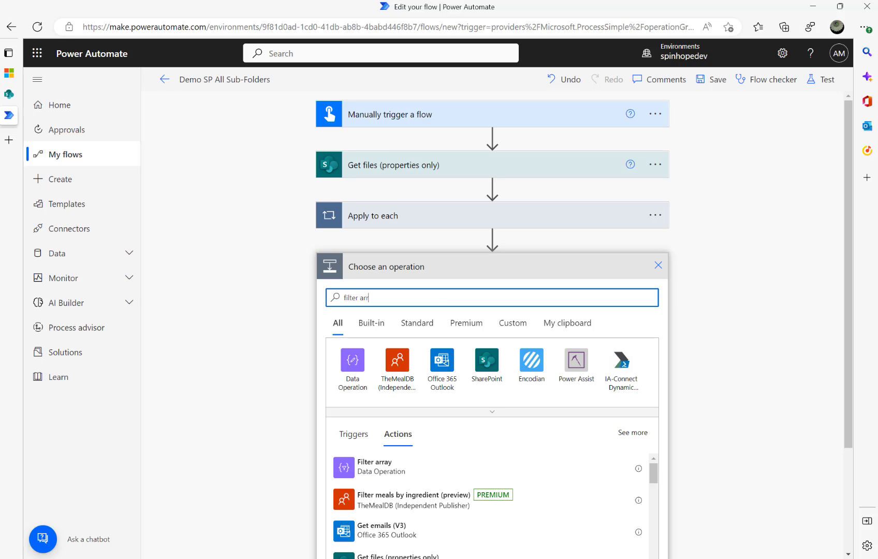
click(394, 468)
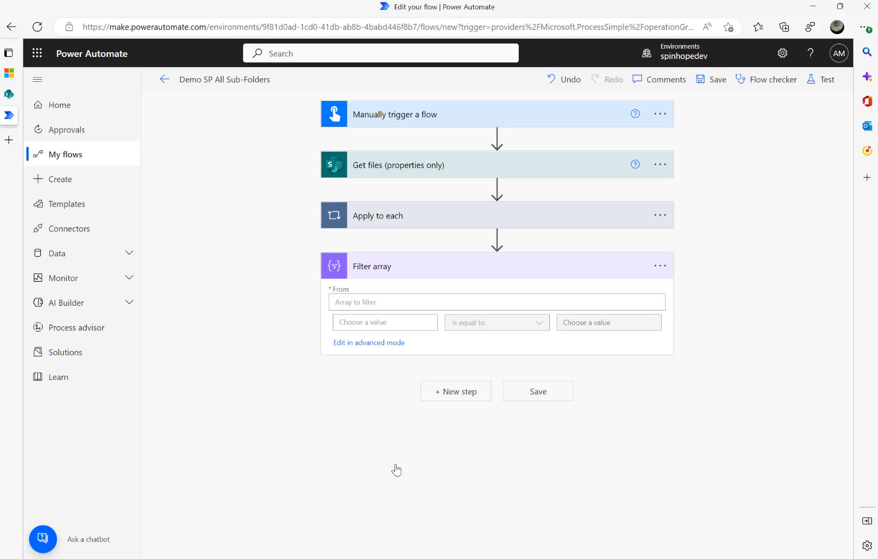
click(378, 303)
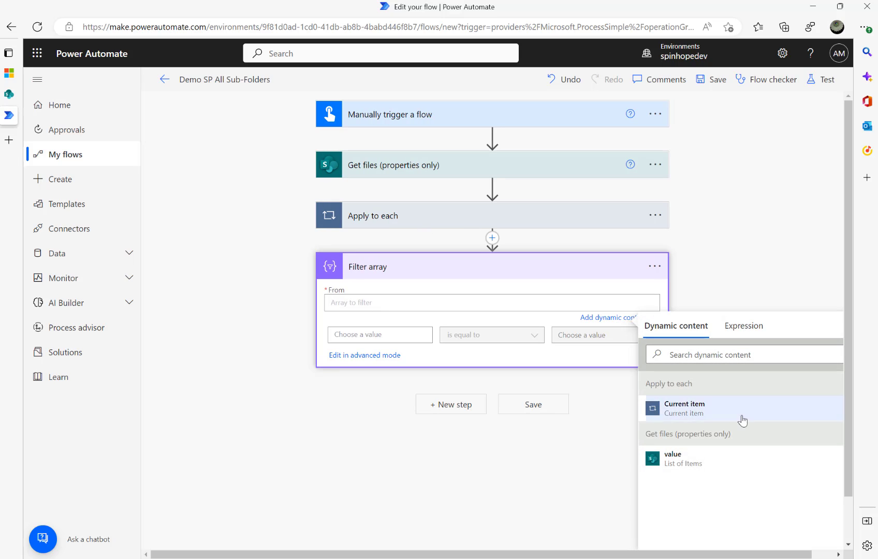
click(672, 457)
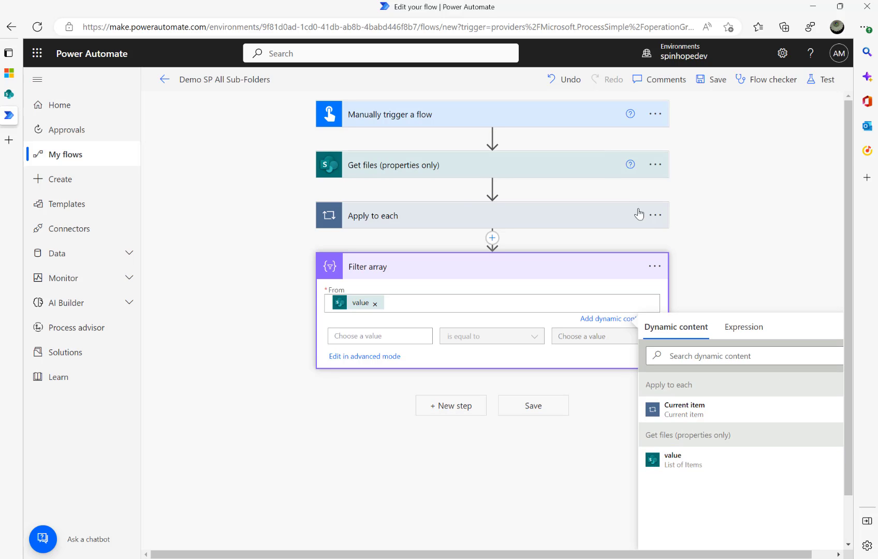
Step: Delete the Apply to each action from the flow
click(655, 215)
click(702, 384)
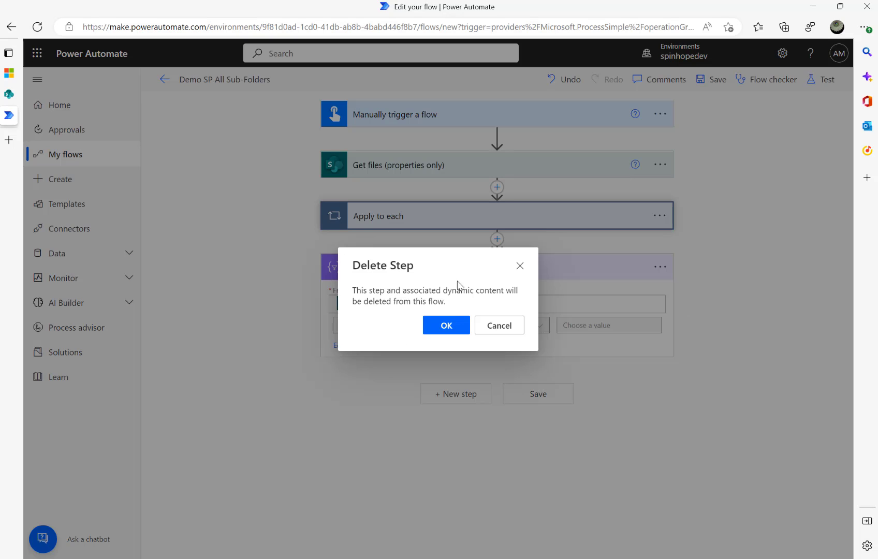
click(446, 326)
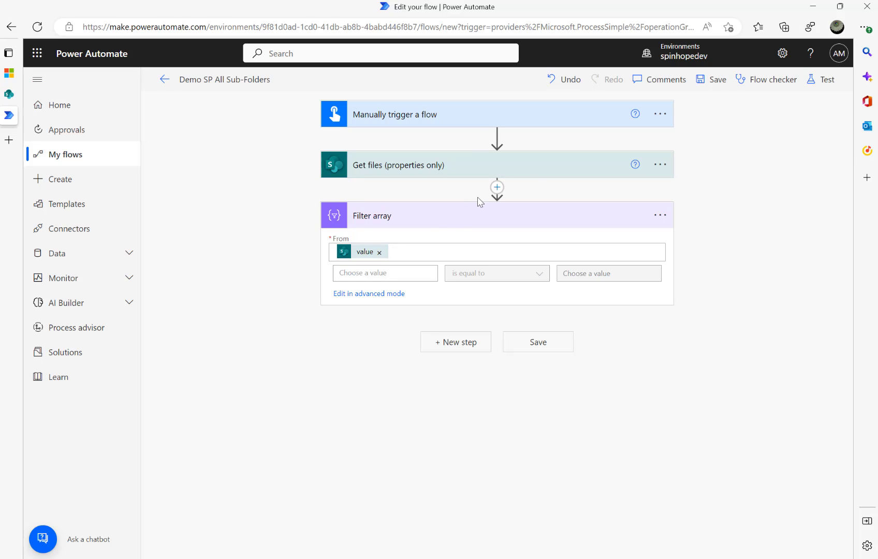
Step: Set the Filter array condition so that the Get files Name value is equal to Price List
click(384, 275)
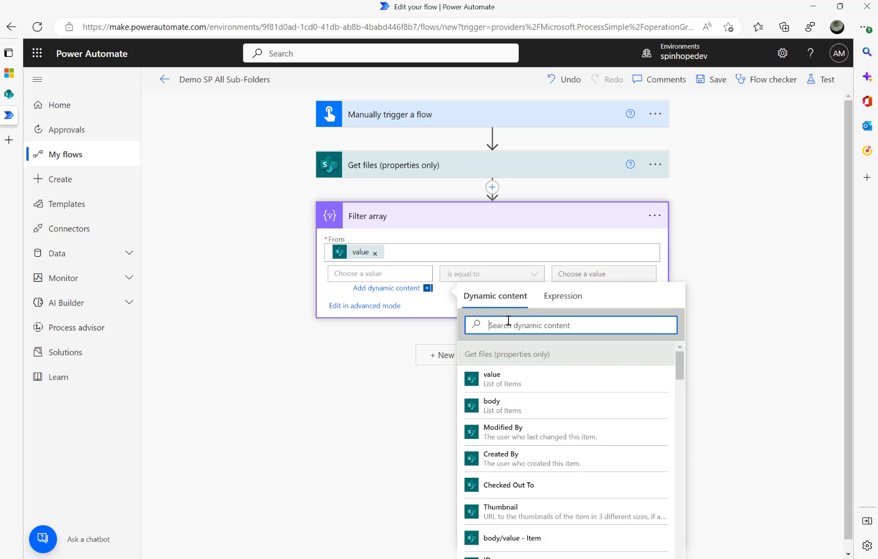
text(Name)
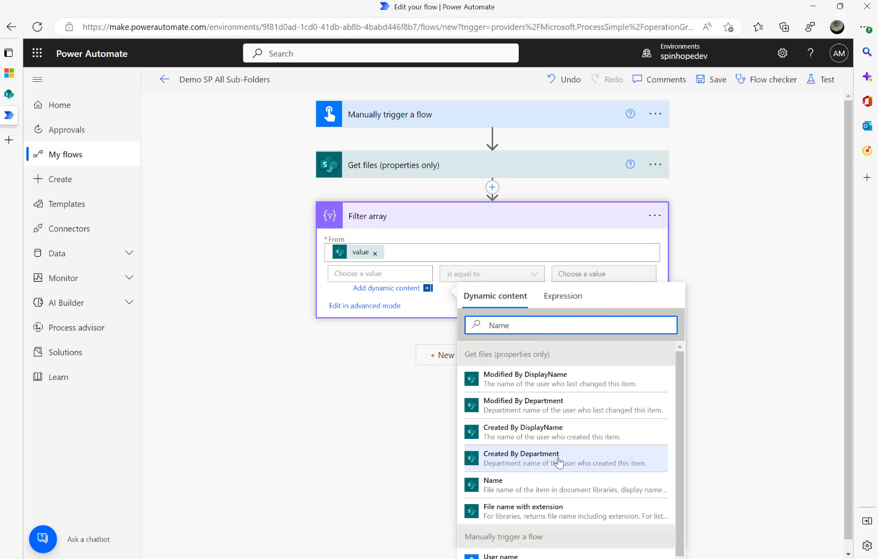
click(511, 484)
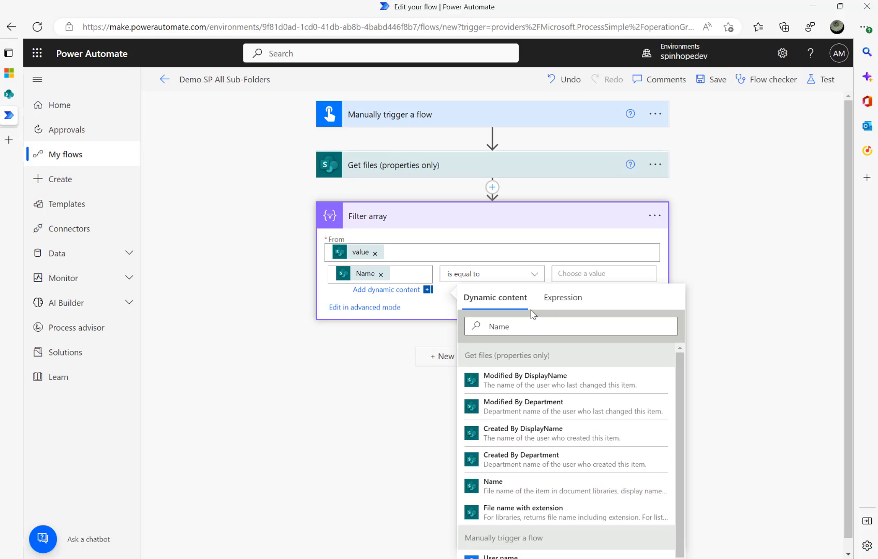
click(584, 273)
text(Price List)
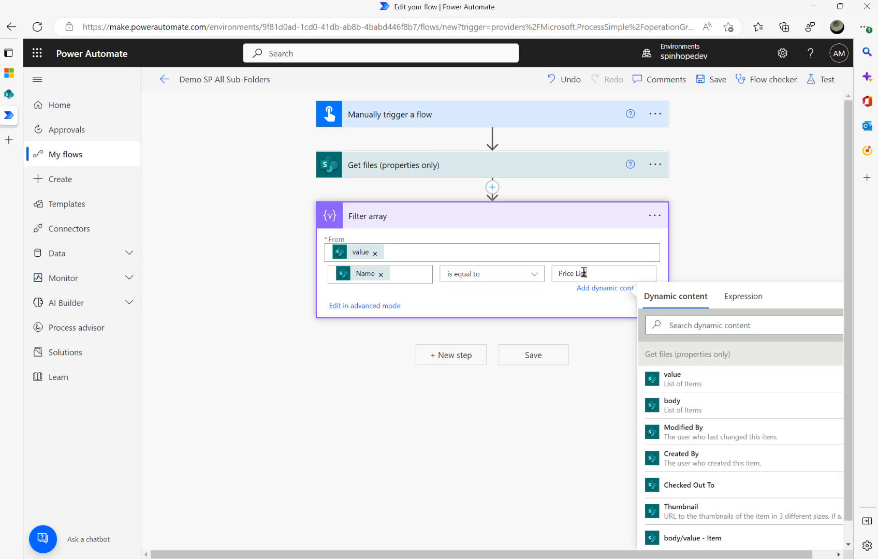
click(443, 357)
text(com)
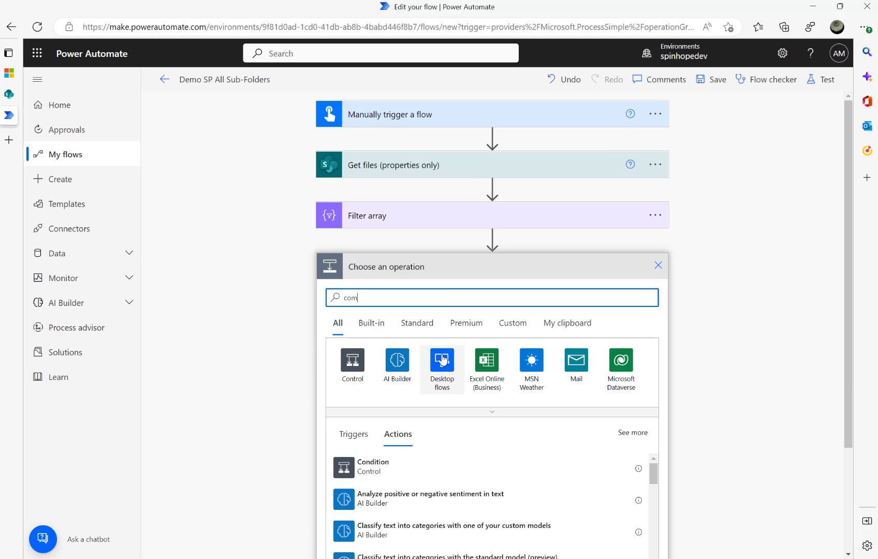
text(pose)
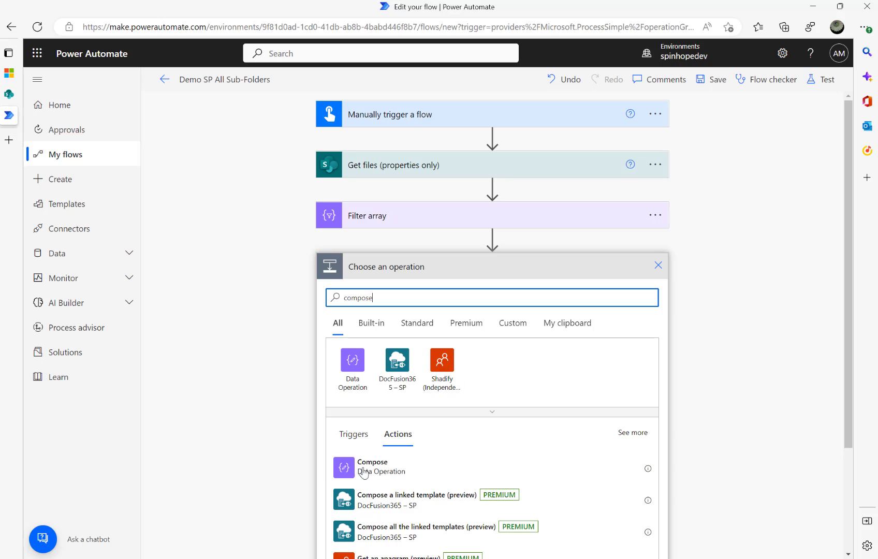
click(658, 265)
click(416, 216)
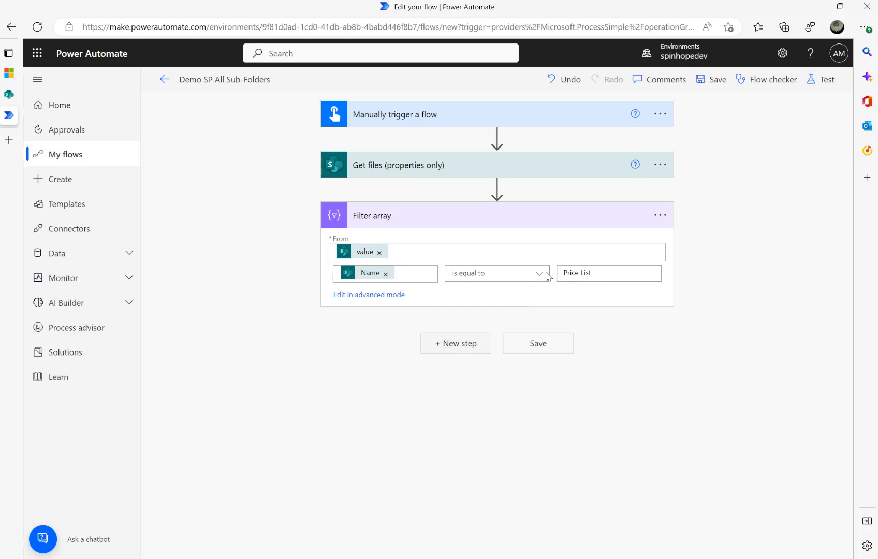
Step: Save the flow and run a manual test of it
click(821, 81)
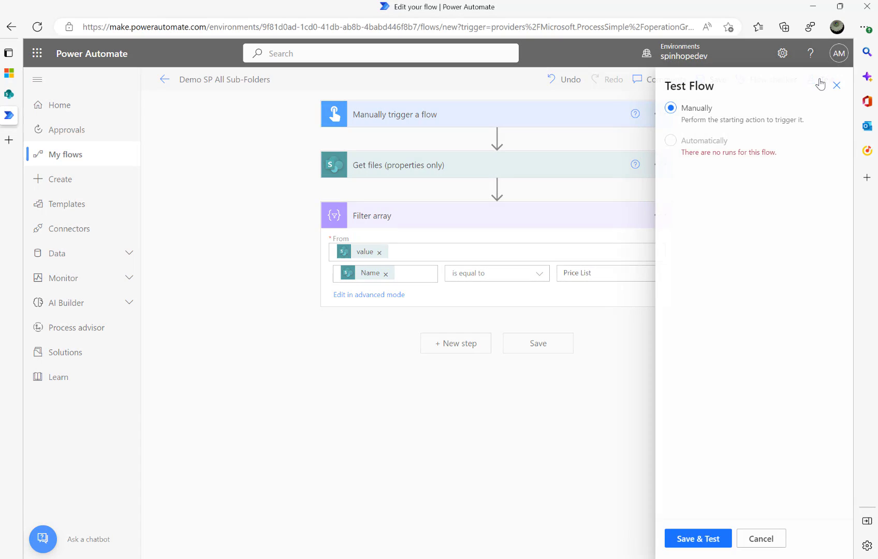
click(693, 538)
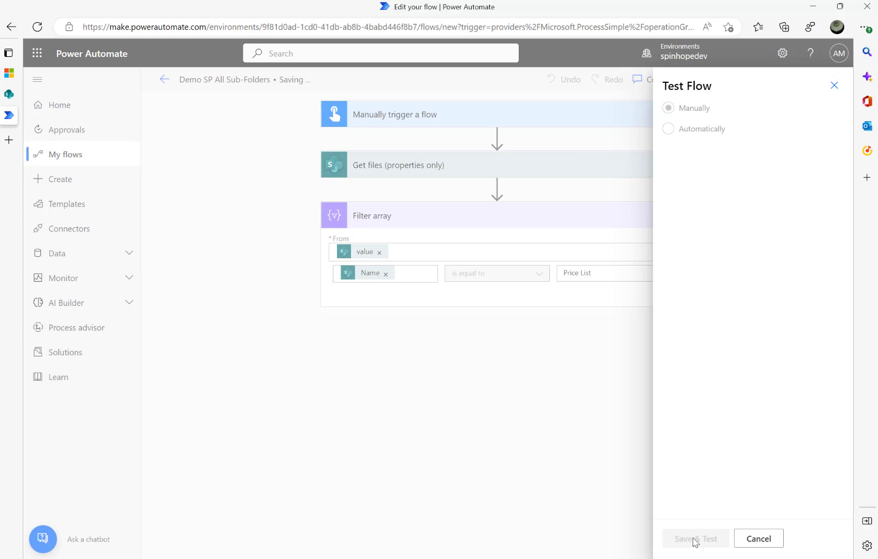
click(693, 540)
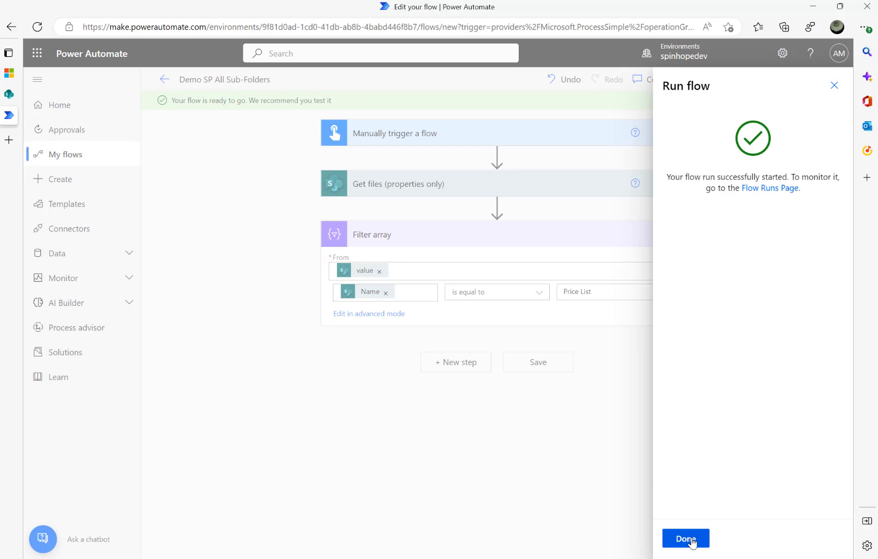
click(693, 540)
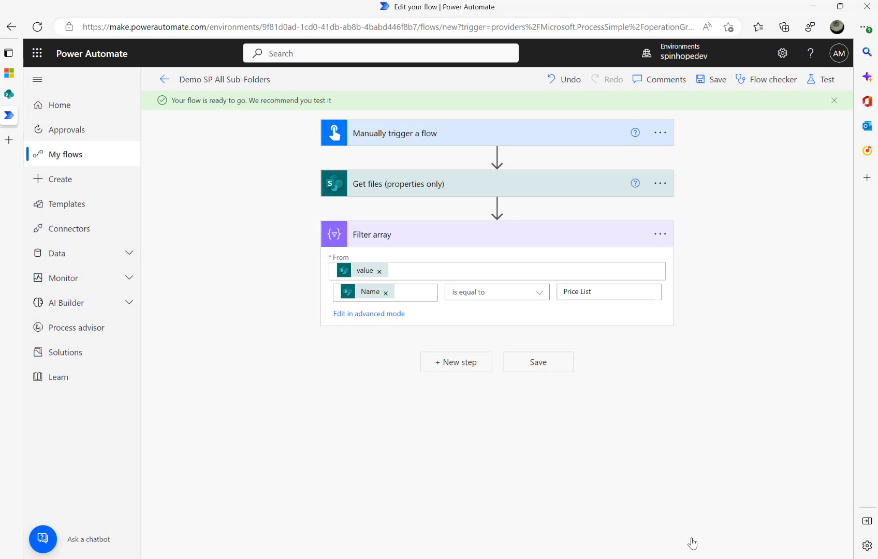
Step: Examine the identifiers and paths of the folders in the Filter array's raw inputs, and return to editing the flow
click(414, 243)
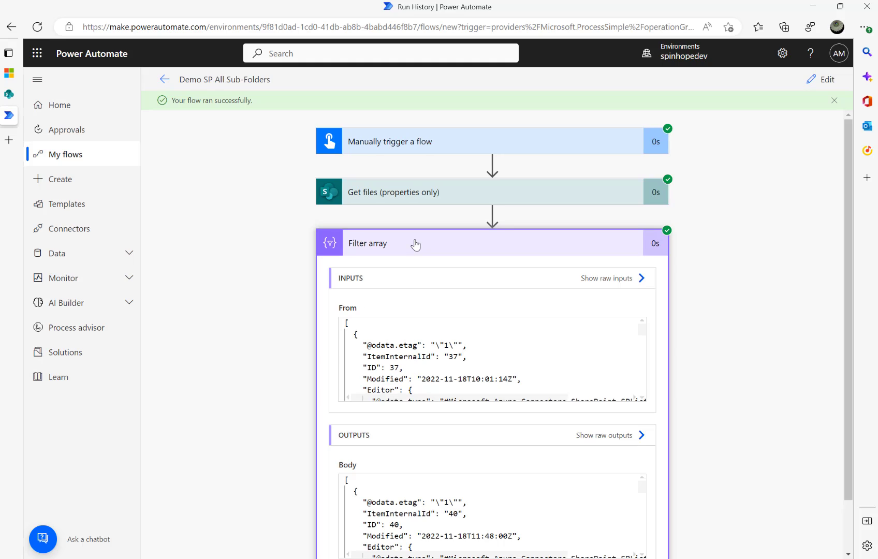
click(610, 279)
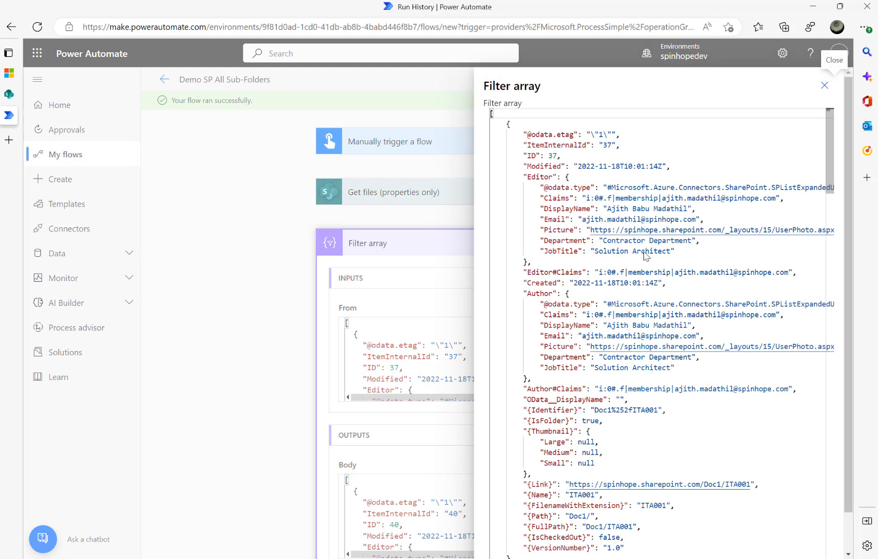
scroll(645, 252, down, 3)
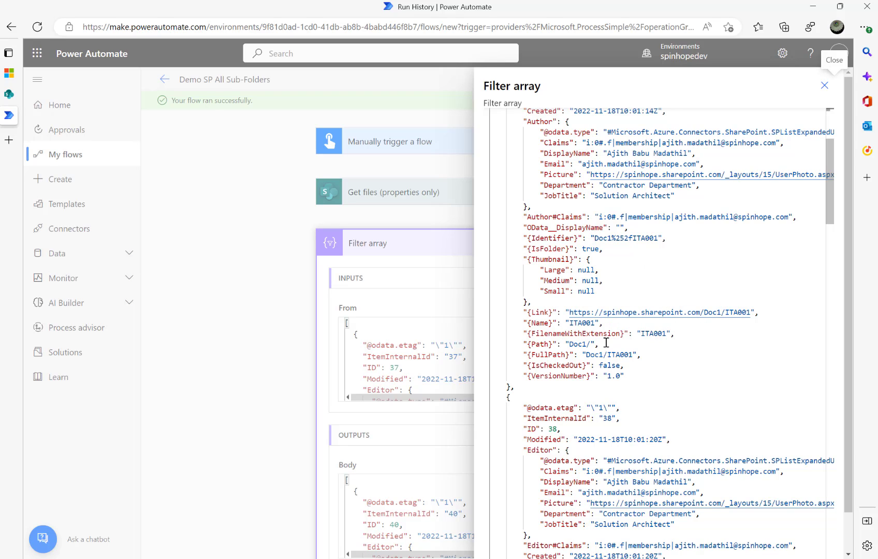
drag(585, 355, 650, 354)
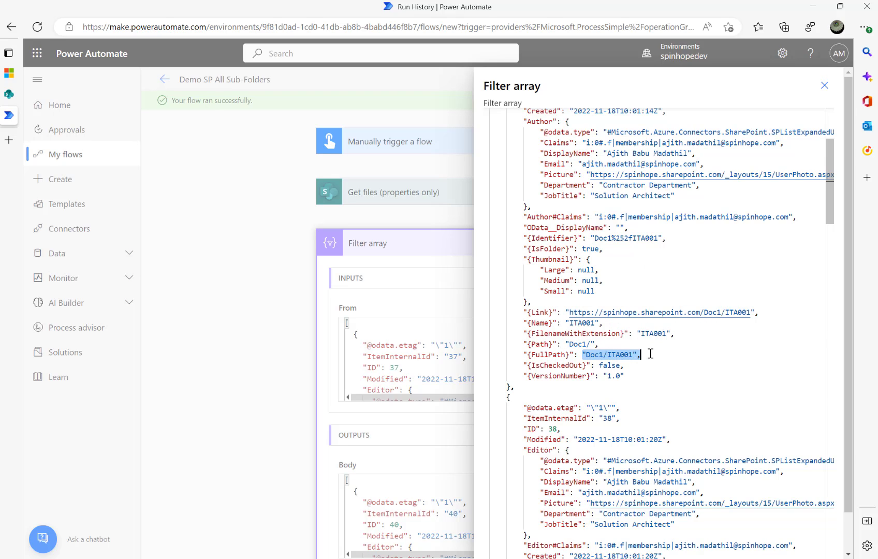
scroll(690, 373, down, 6)
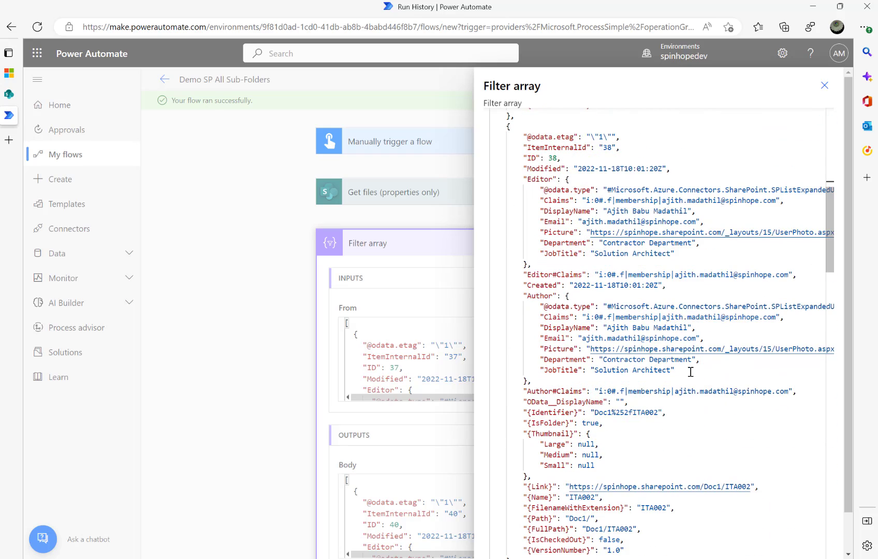
drag(584, 337, 701, 334)
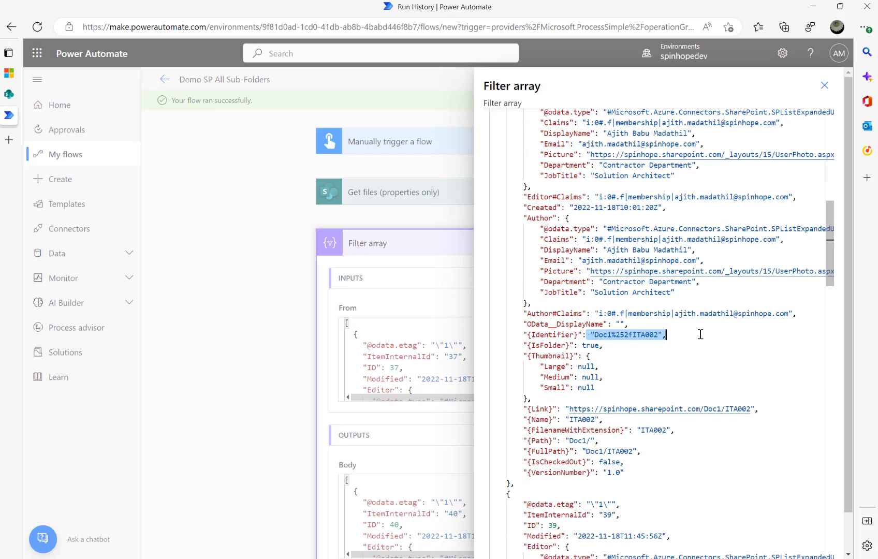
scroll(698, 358, down, 2)
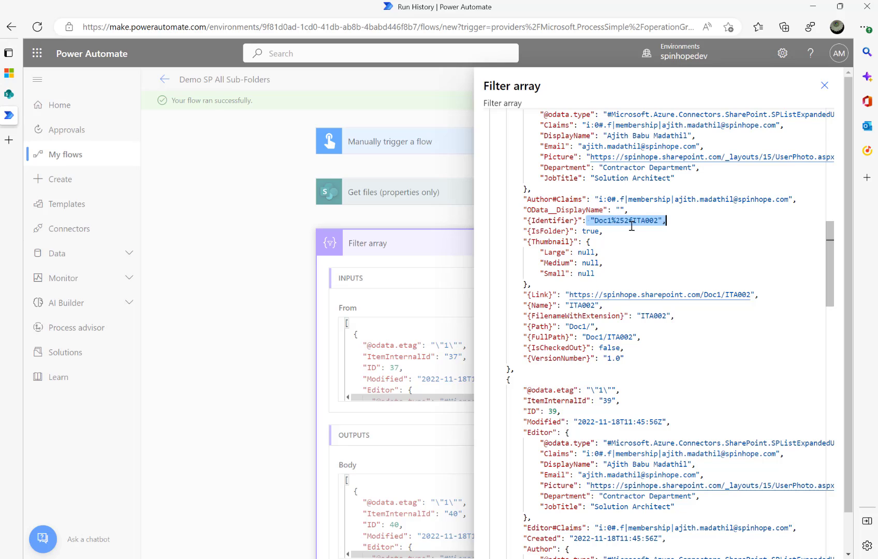
scroll(641, 318, down, 5)
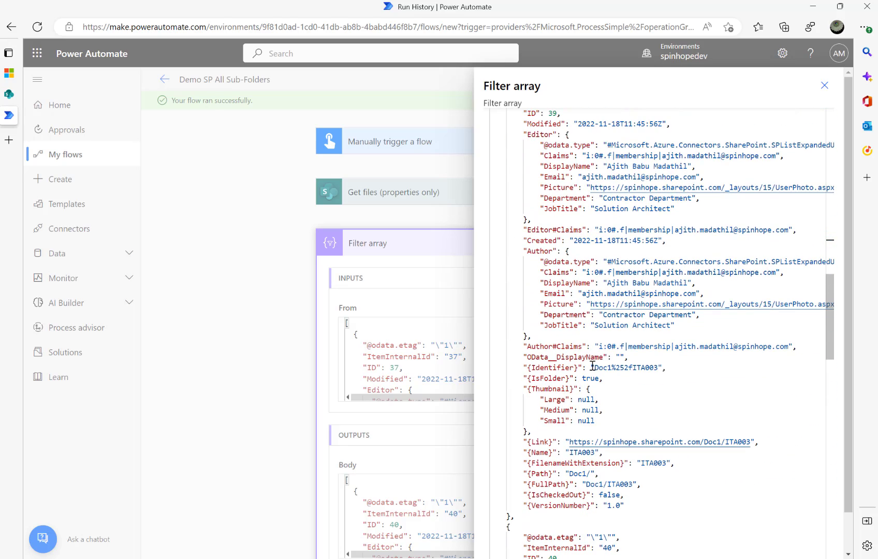
click(592, 368)
drag(592, 368, 688, 366)
scroll(696, 370, down, 6)
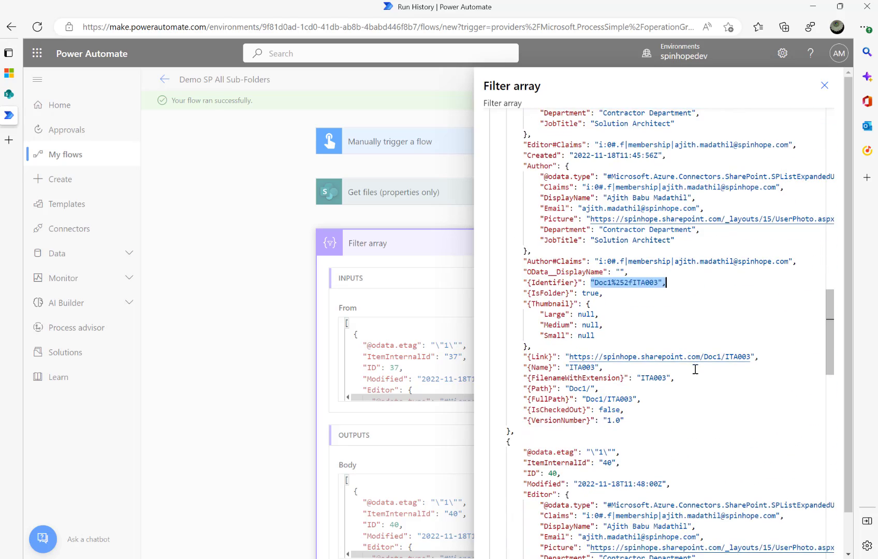
scroll(695, 369, down, 3)
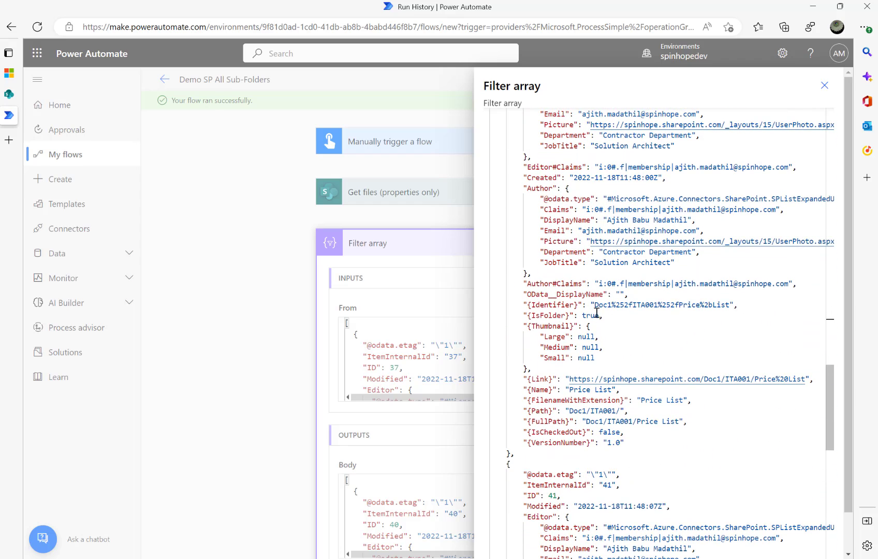
drag(594, 307, 757, 306)
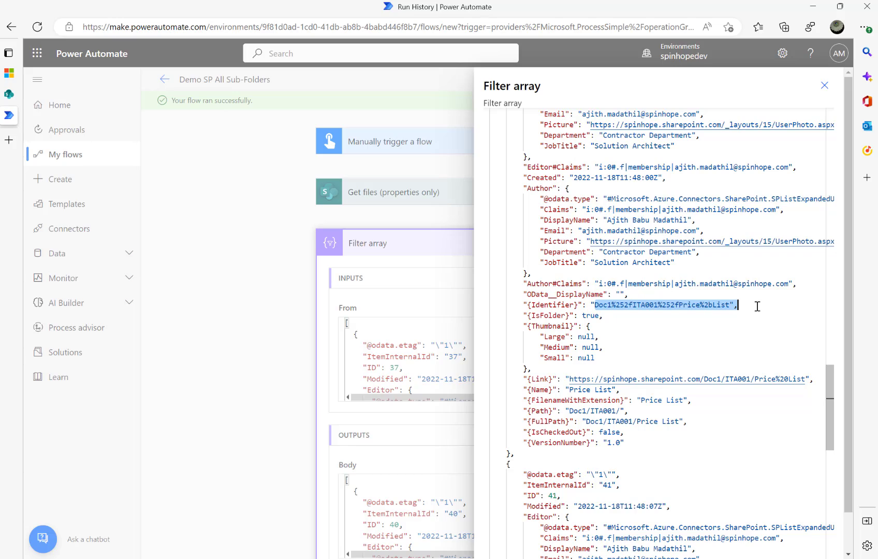
scroll(708, 315, down, 14)
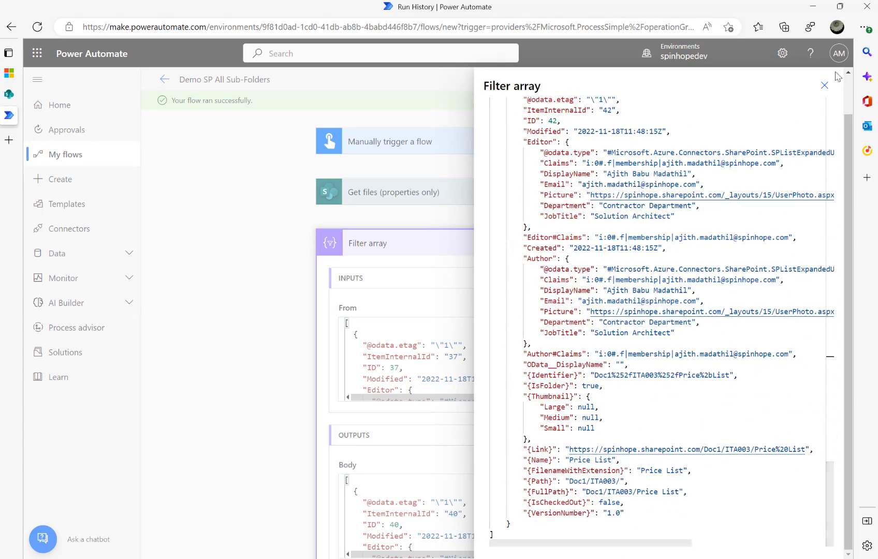
click(824, 85)
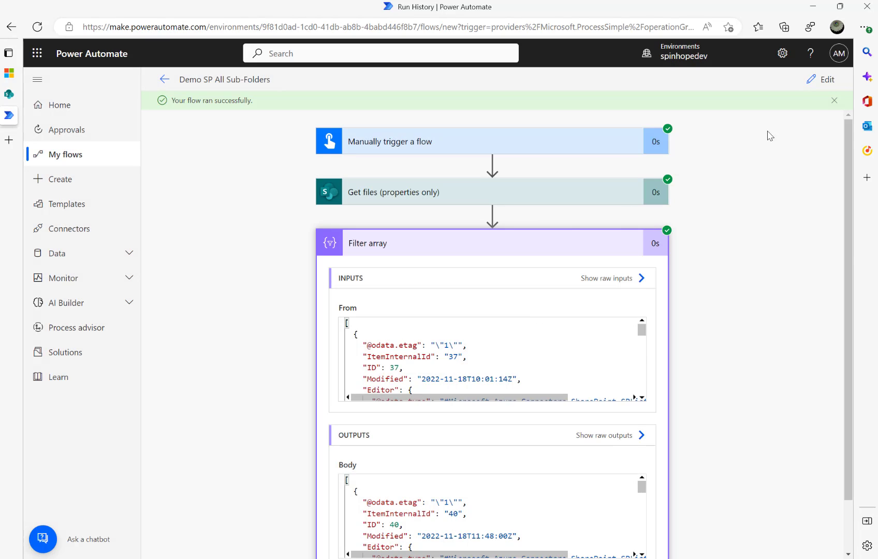
click(808, 80)
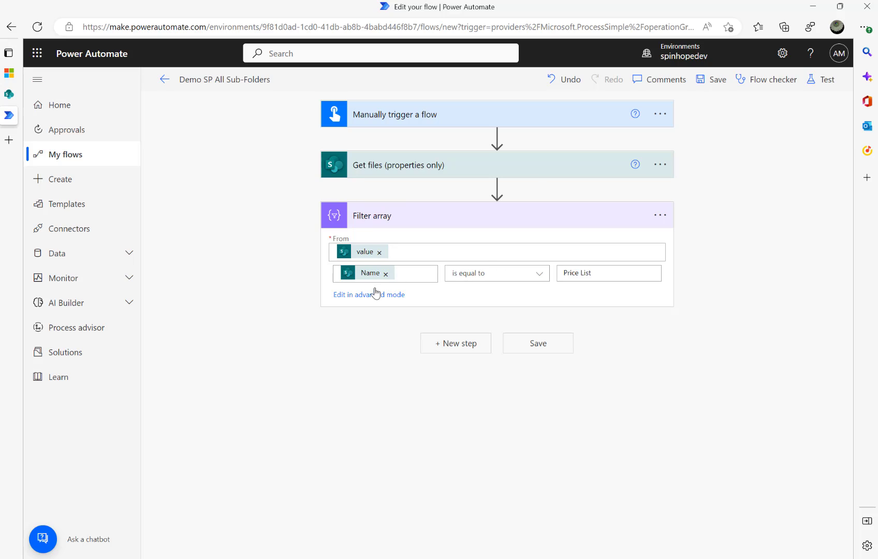
Step: Add an Apply to each control after Filter array, looping over the Filter array Body output
mouse_move(374, 278)
click(441, 348)
click(351, 362)
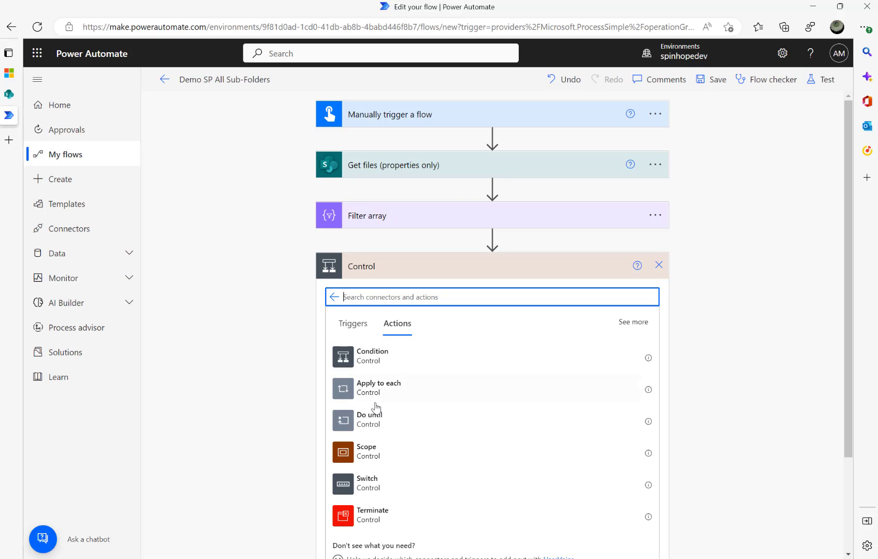
click(366, 388)
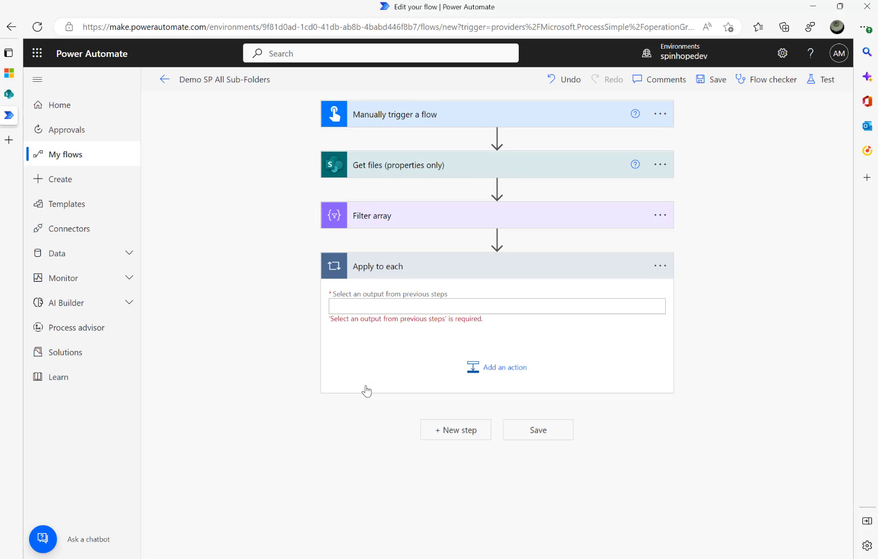
click(392, 306)
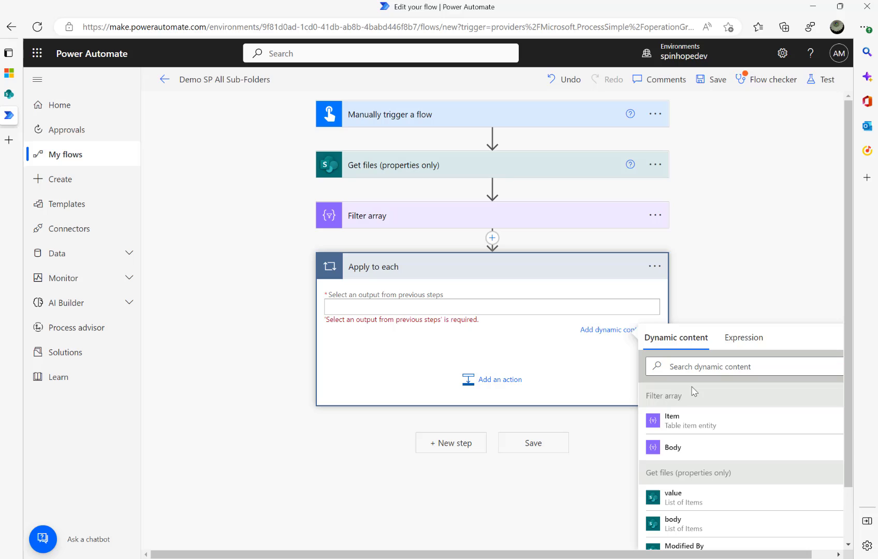
click(668, 446)
Step: Add a Compose action inside the Apply to each loop with the expression item() as its input
click(489, 382)
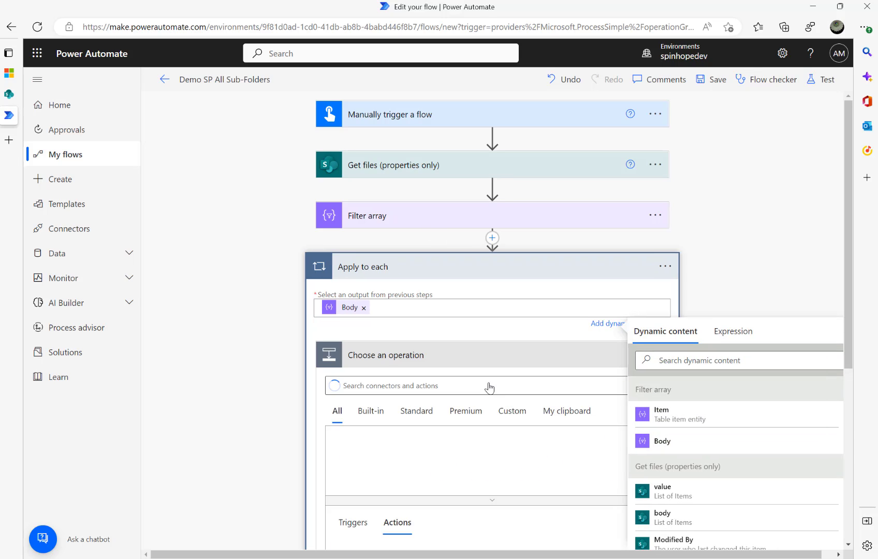
text(compose)
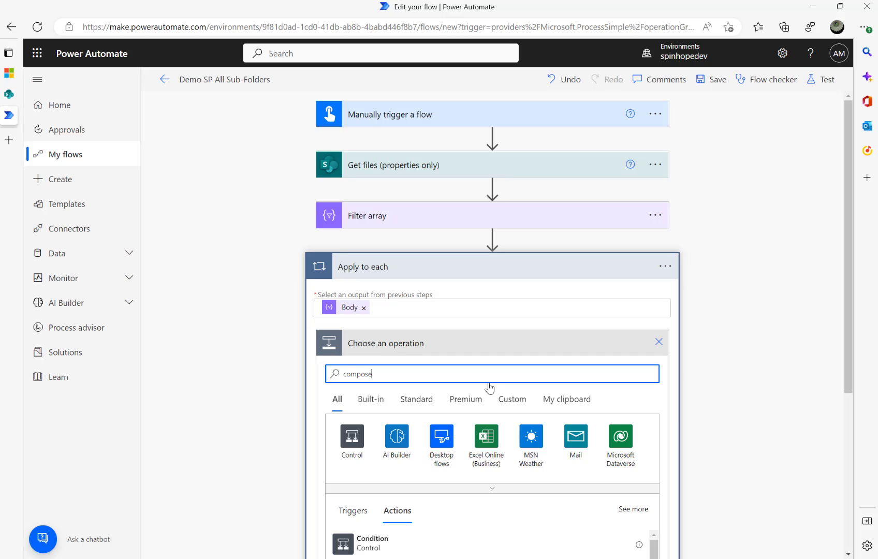
click(409, 536)
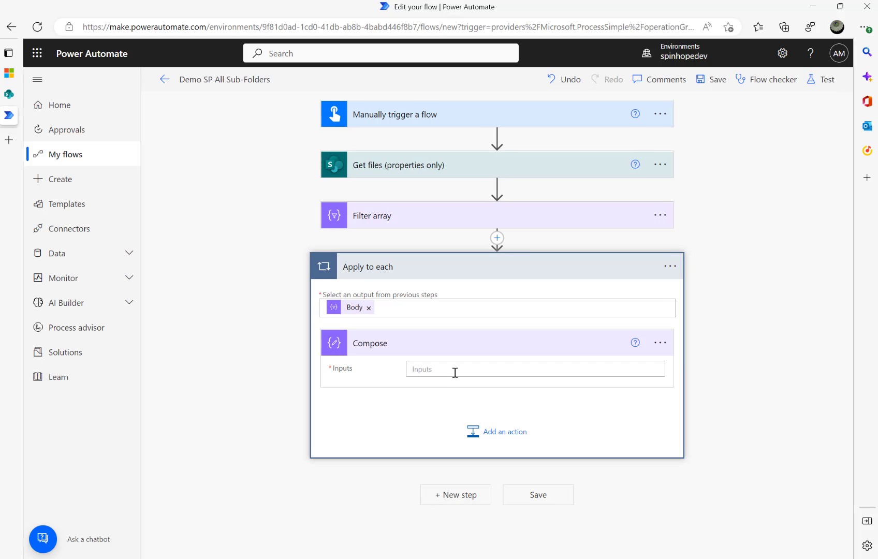
click(455, 372)
click(735, 394)
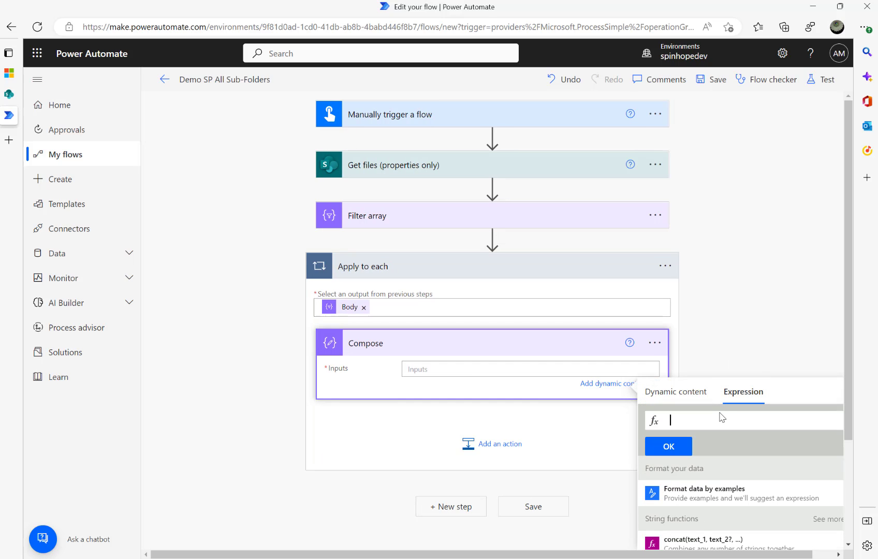
text(item())
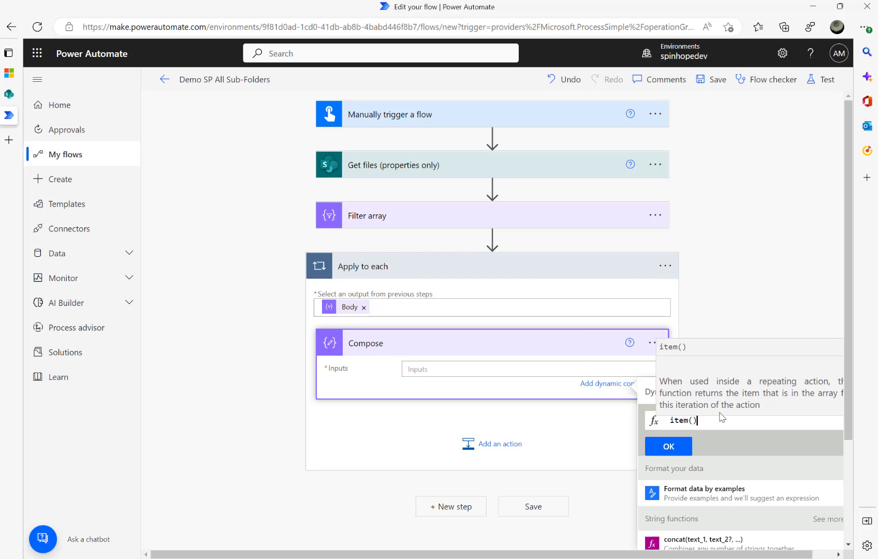
click(673, 446)
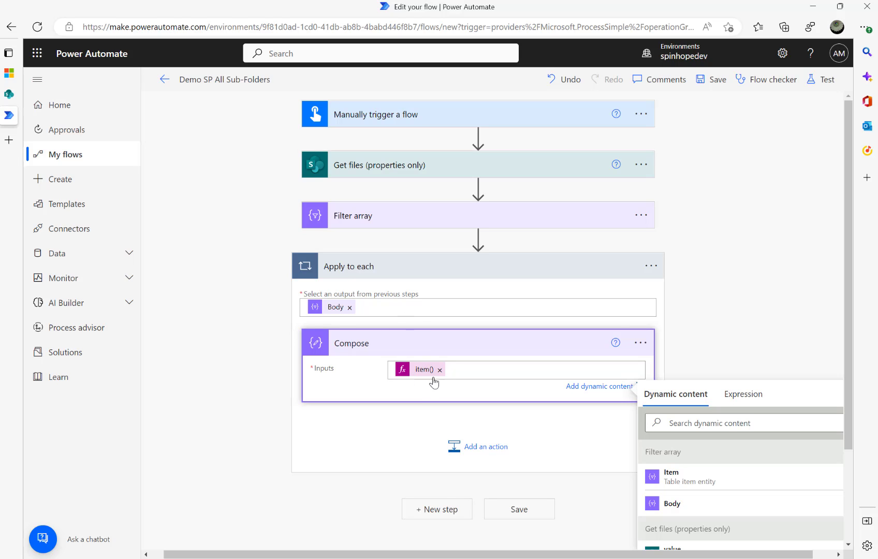
Step: Add a second Compose action to the loop with the item's {FullPath} value followed by /Price List.xlsx as its input
click(462, 446)
text(compose)
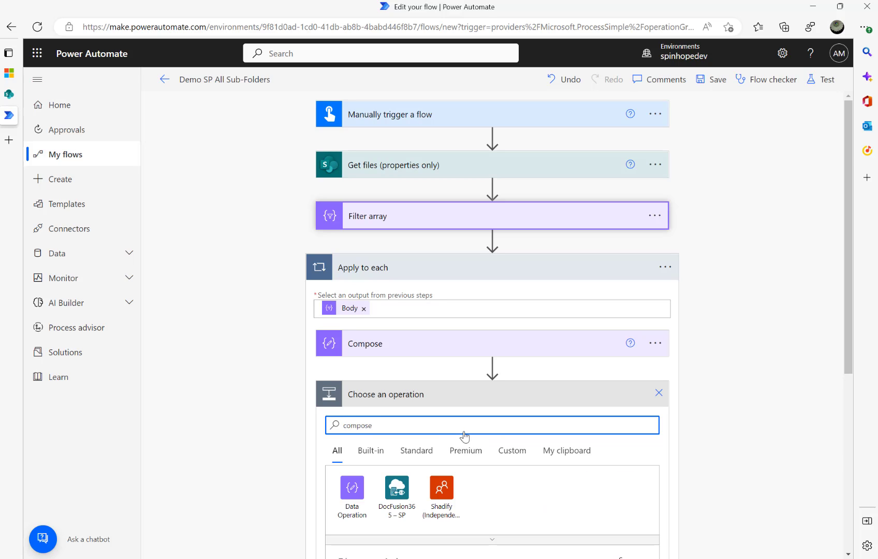
scroll(448, 435, down, 3)
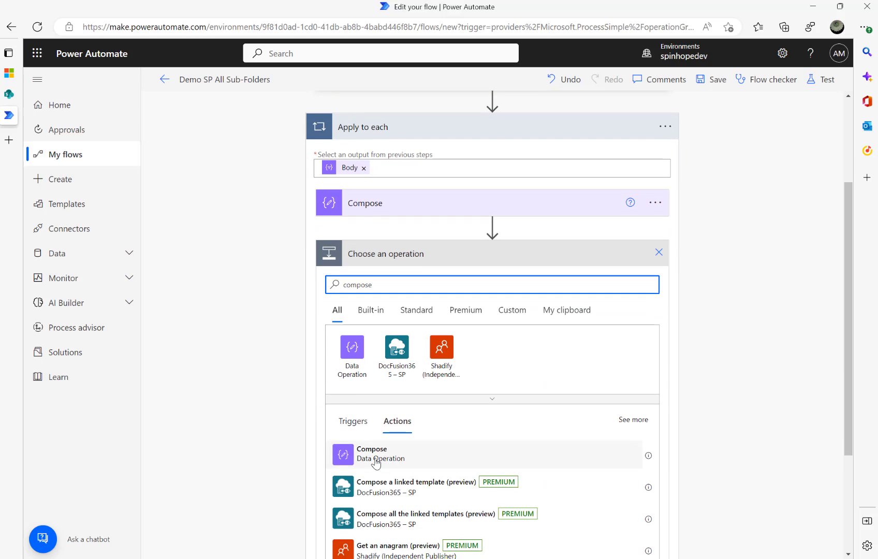
click(378, 458)
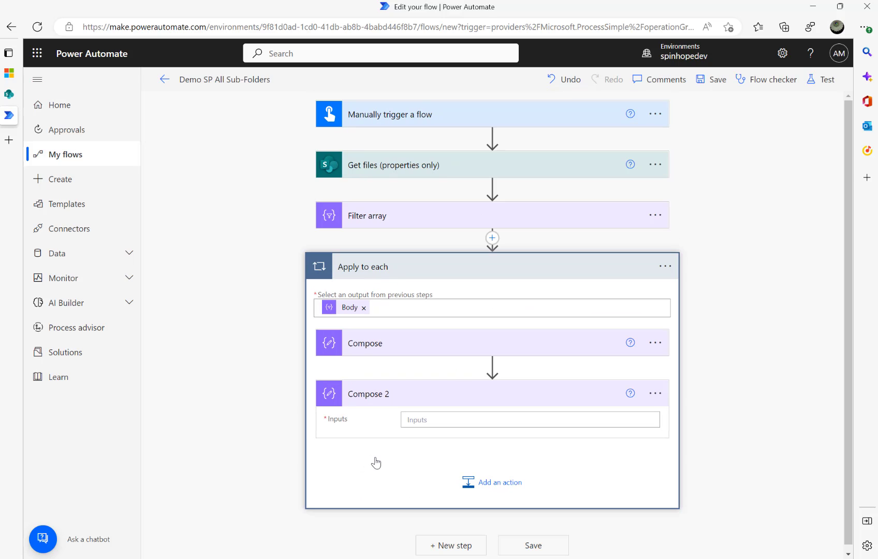
click(442, 419)
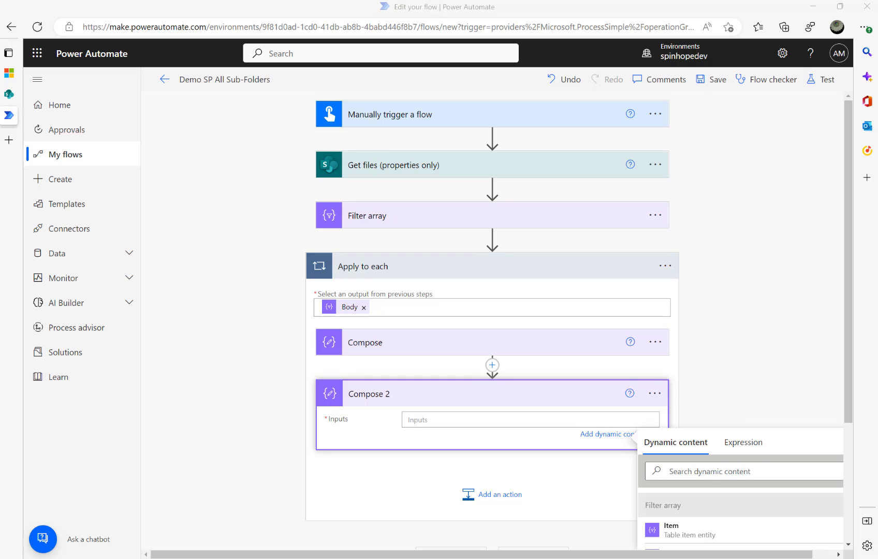
click(490, 420)
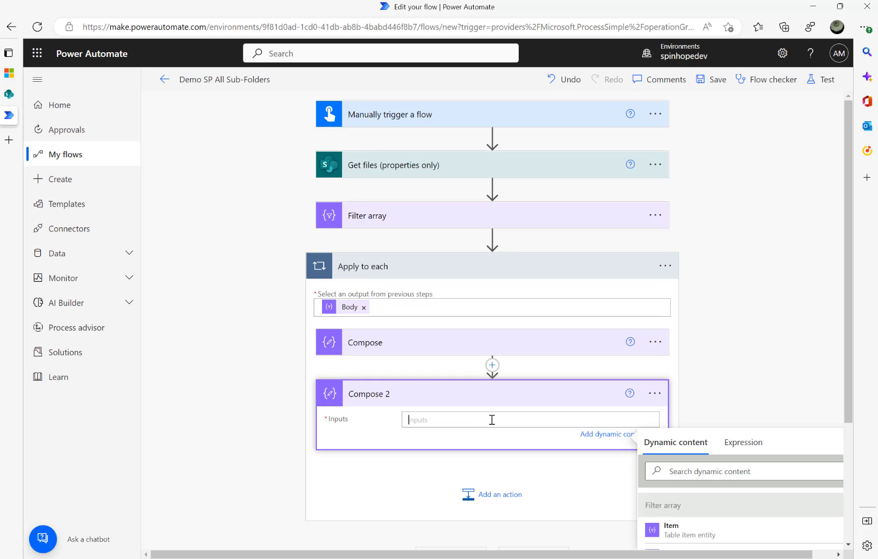
key(ctrl+v)
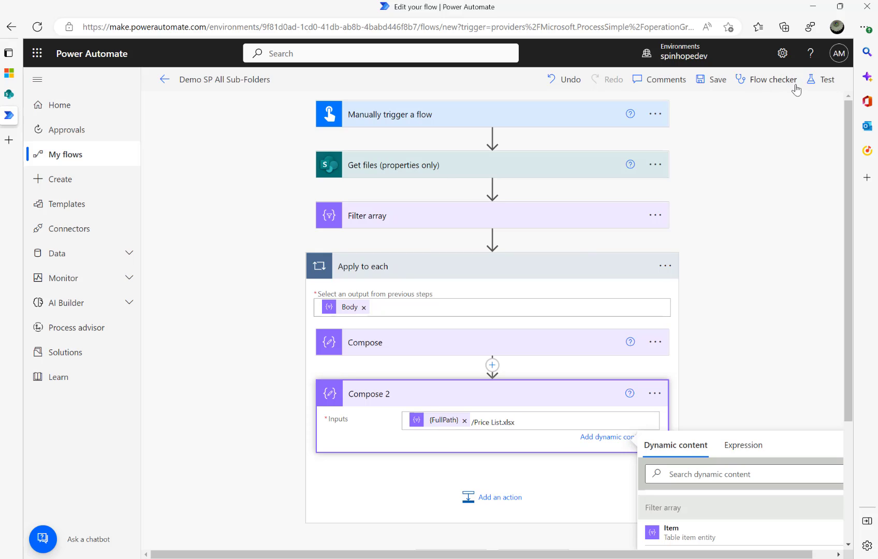
Step: Save the flow, run a manual test of it, and expand the Apply to each results
click(825, 82)
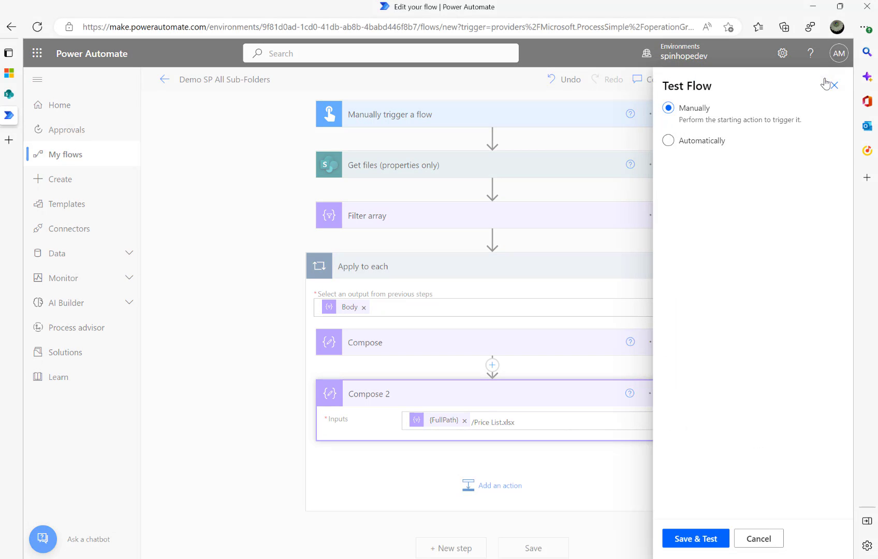
click(682, 539)
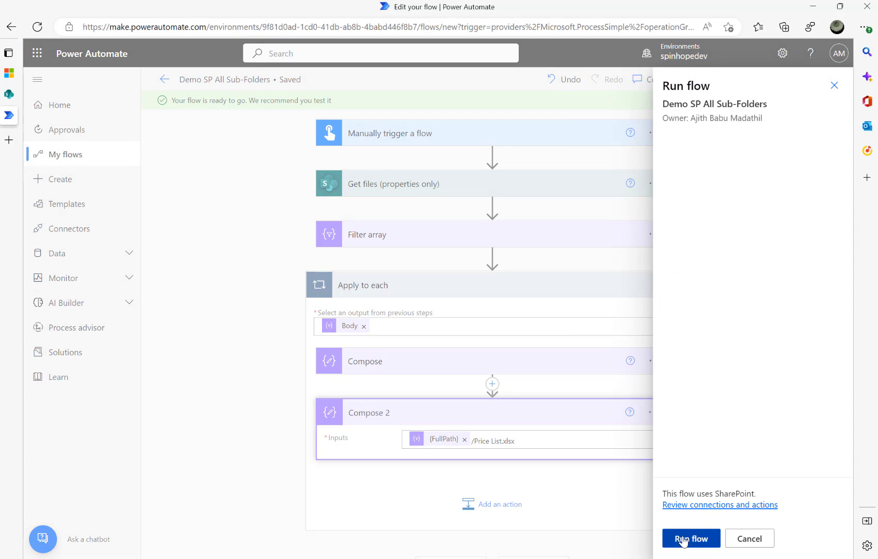
click(683, 539)
click(685, 539)
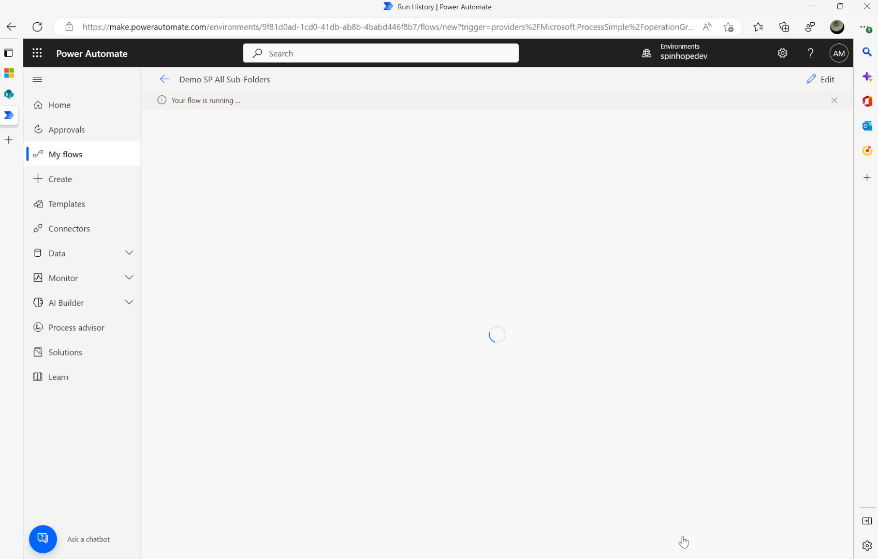
click(472, 297)
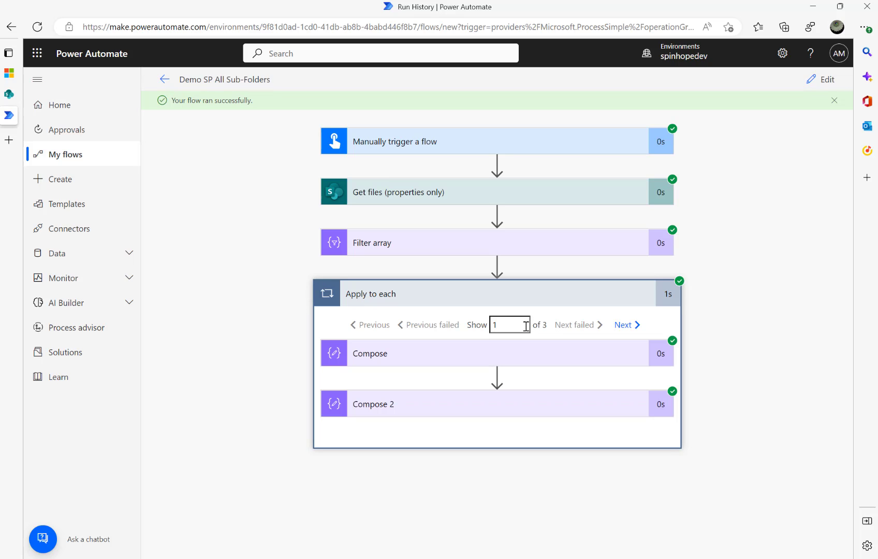
Step: Check the contents of the ITA001 Price List folder in SharePoint, and return to the Power Automate run results
click(8, 94)
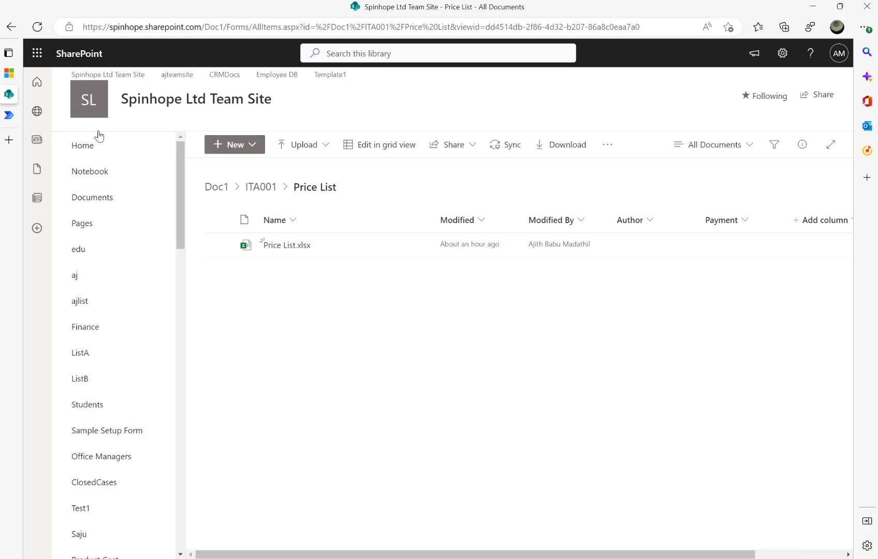
mouse_move(23, 125)
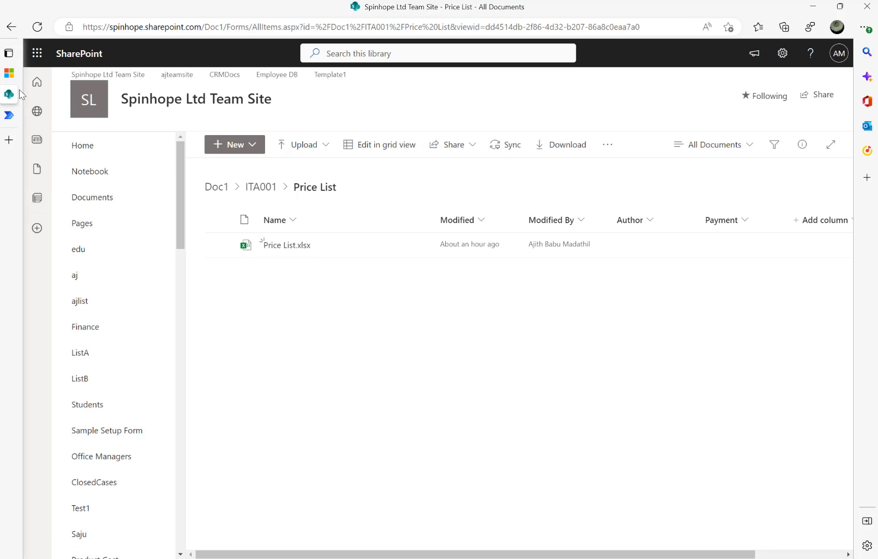
click(9, 115)
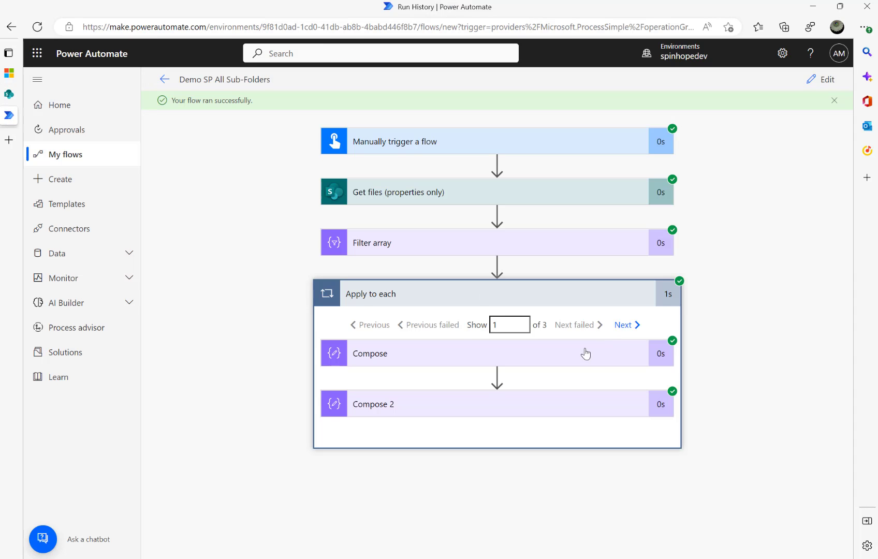
Step: Examine the {FullPath} property in the first Compose action's raw inputs for the first loop iteration
click(462, 362)
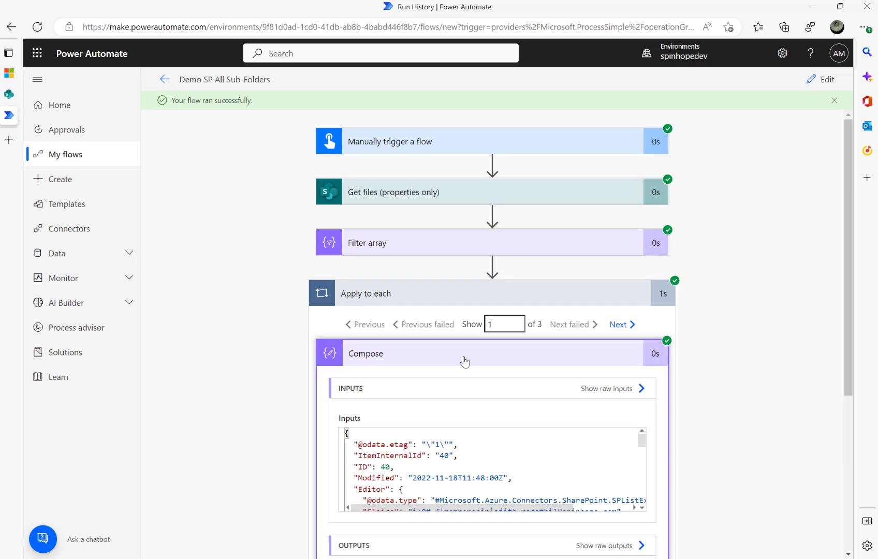
click(610, 391)
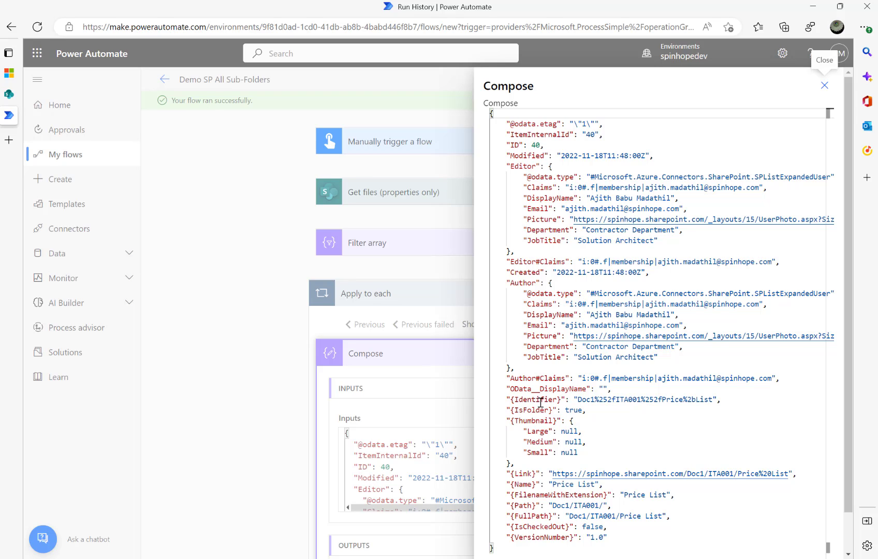
drag(507, 515, 723, 512)
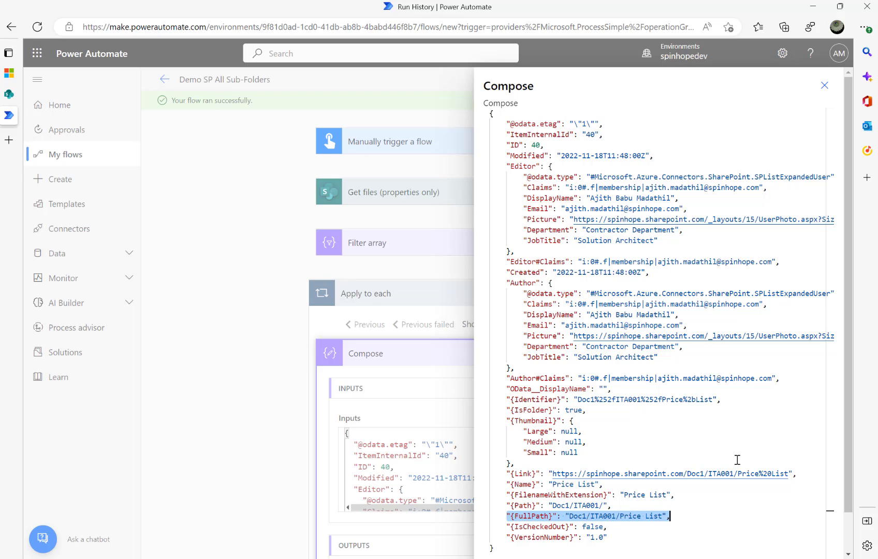
click(824, 85)
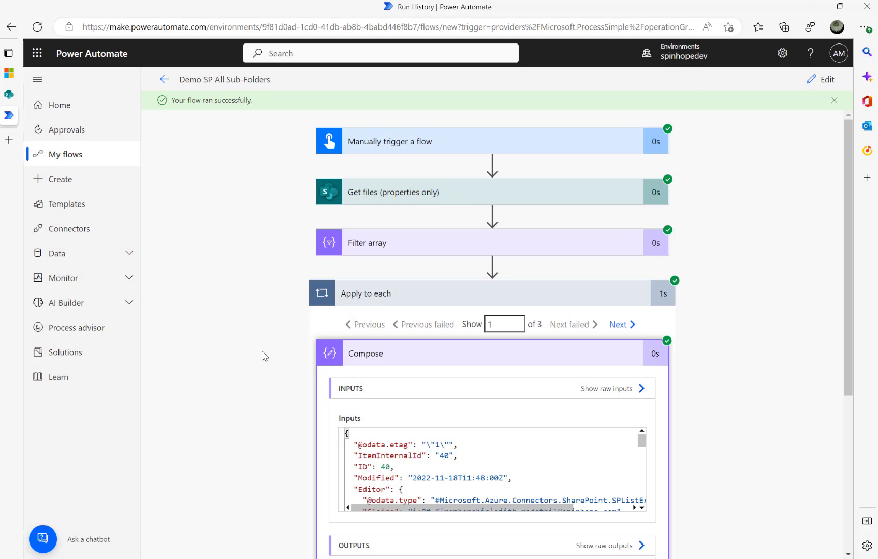
Step: Examine the file path composed by Compose 2 in each of the loop's iterations
scroll(453, 412, down, 4)
click(414, 151)
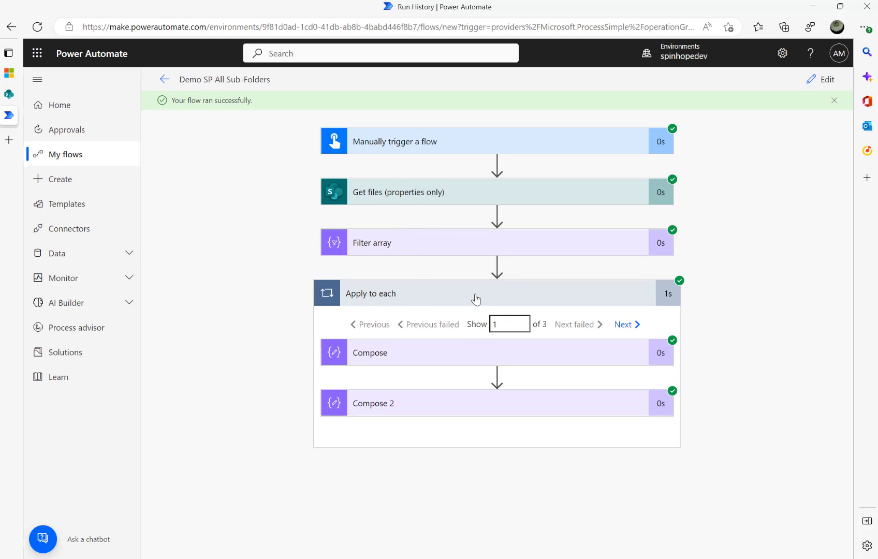
click(435, 252)
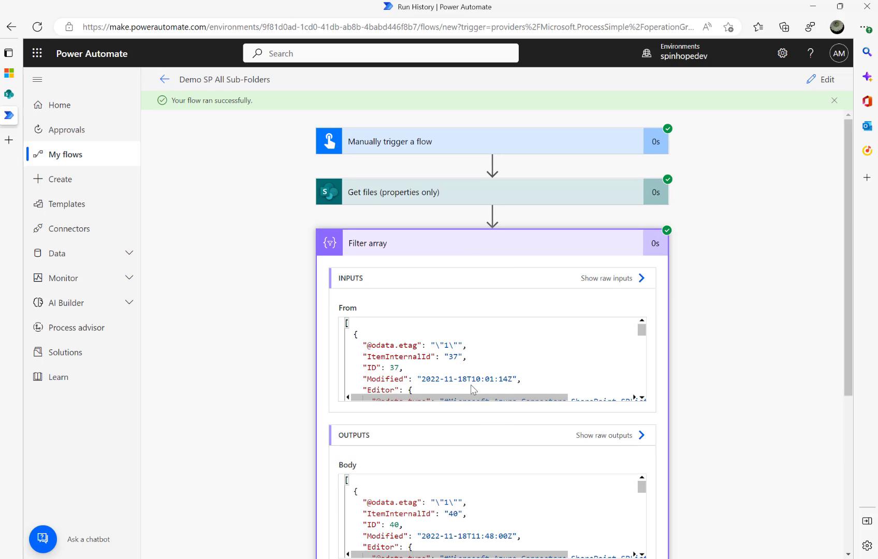
scroll(461, 482, down, 5)
click(533, 473)
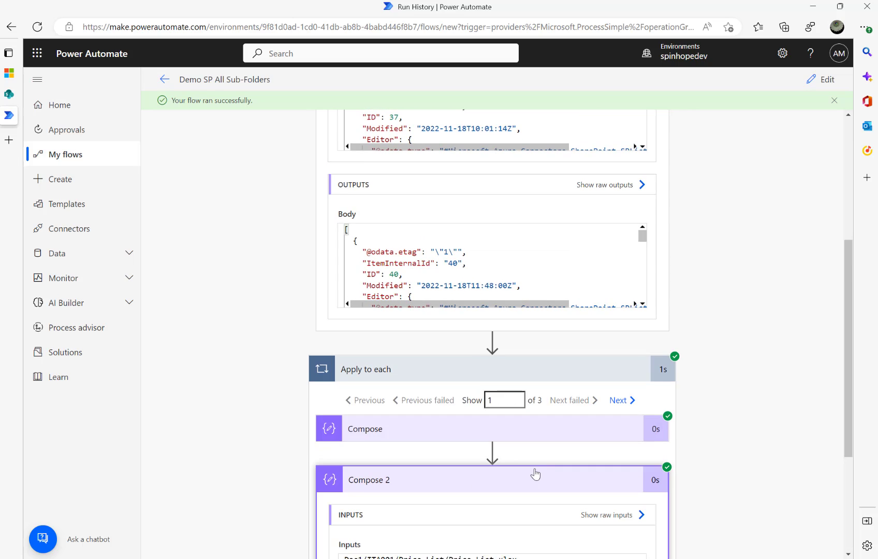
scroll(530, 434, down, 3)
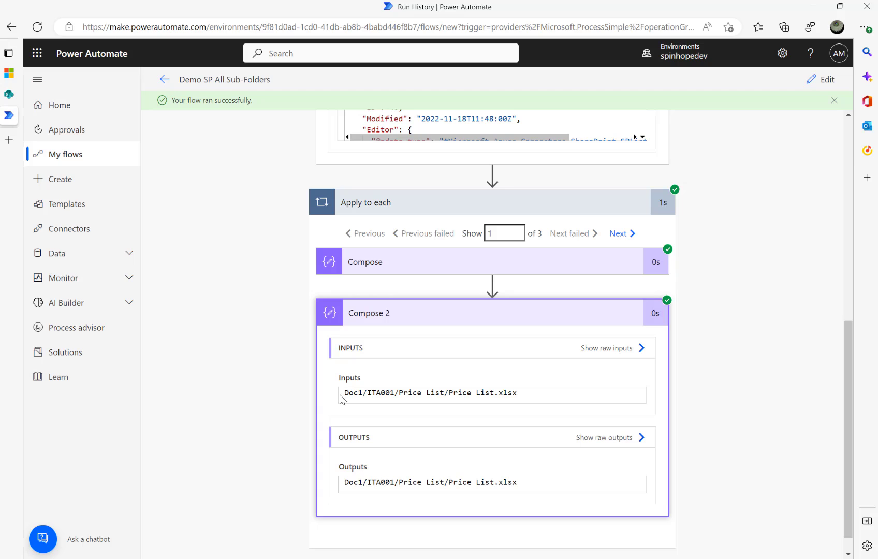
drag(346, 393, 563, 395)
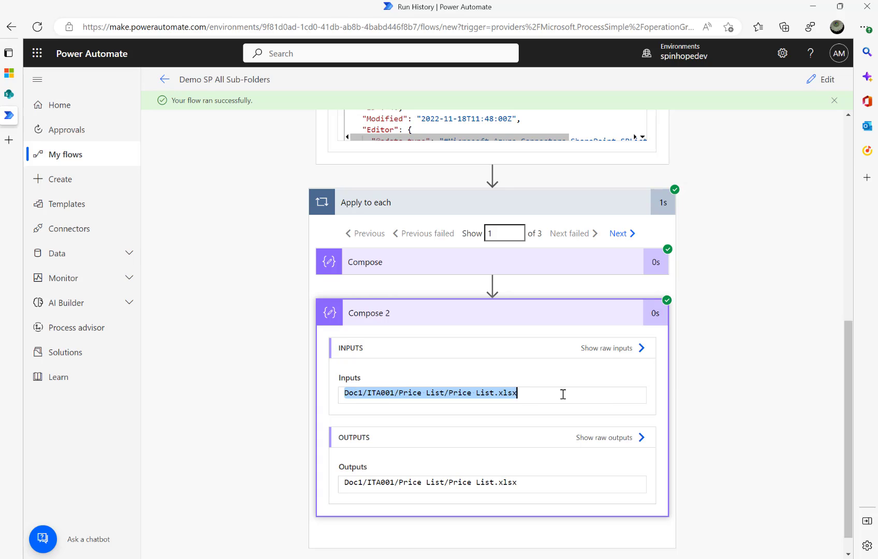
click(623, 235)
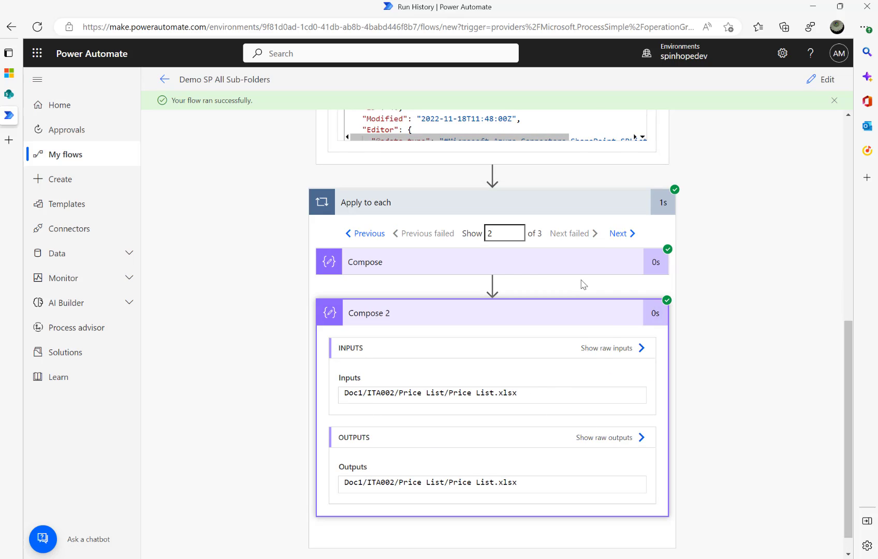
click(618, 234)
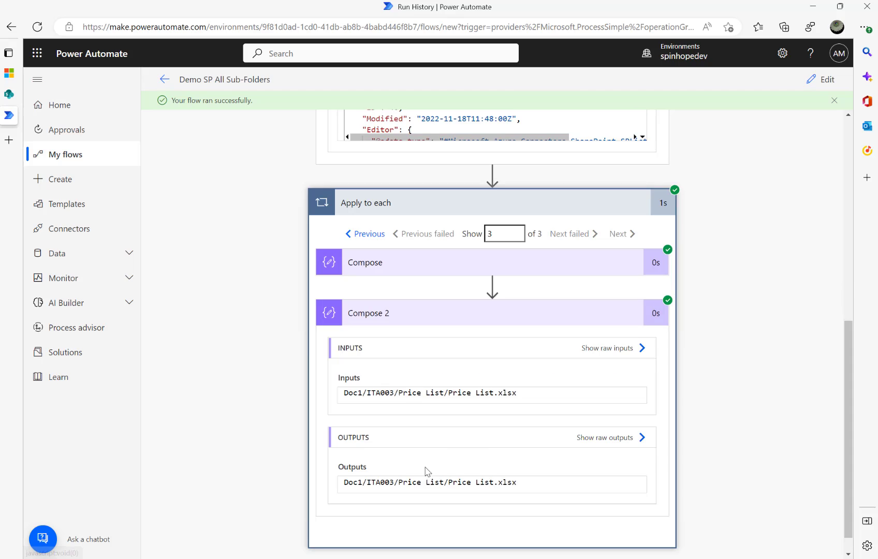
Step: Reopen the flow for editing and delete the first Compose action from the Apply to each loop
click(812, 83)
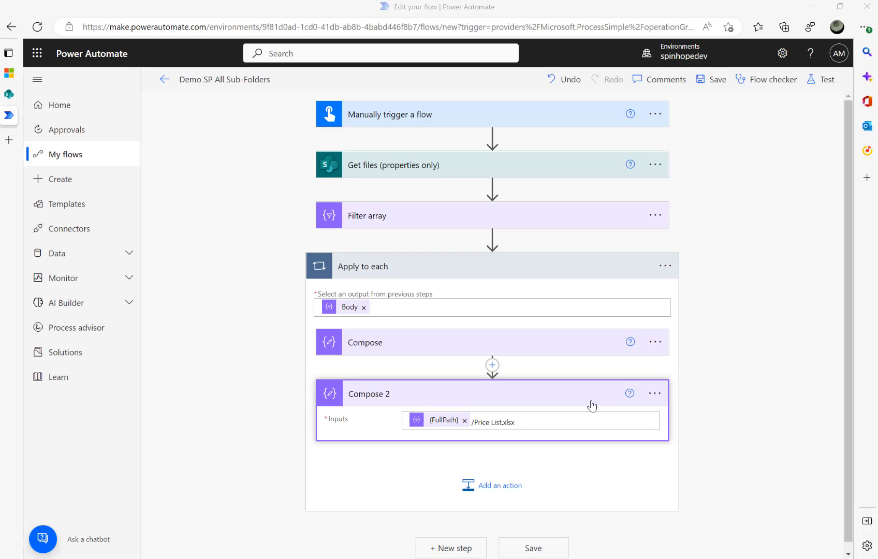
click(466, 485)
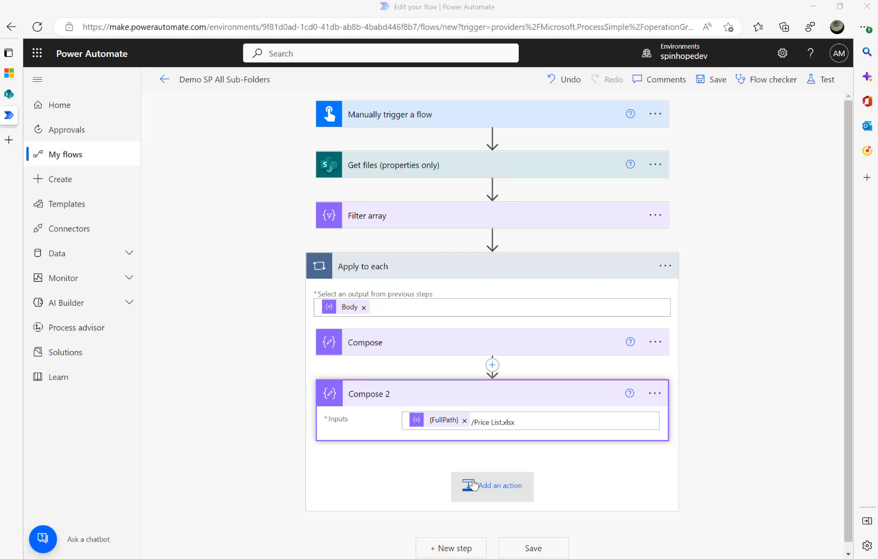
click(654, 344)
click(704, 511)
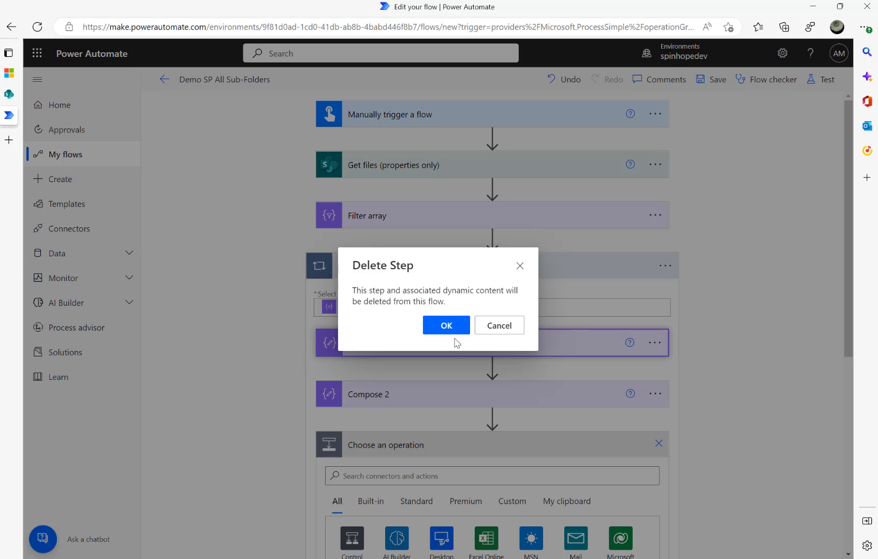
click(446, 325)
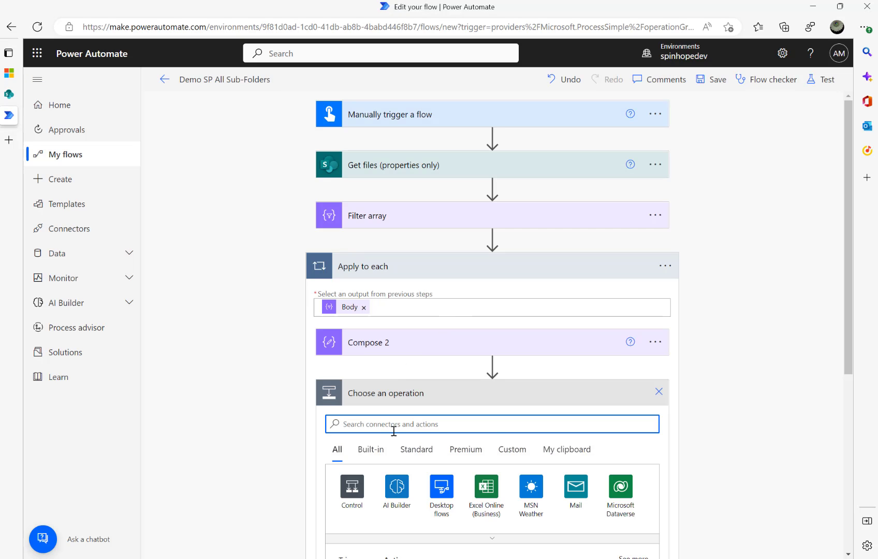
Step: Add a SharePoint Get file metadata using path action after Compose 2 in the Apply to each loop
click(395, 424)
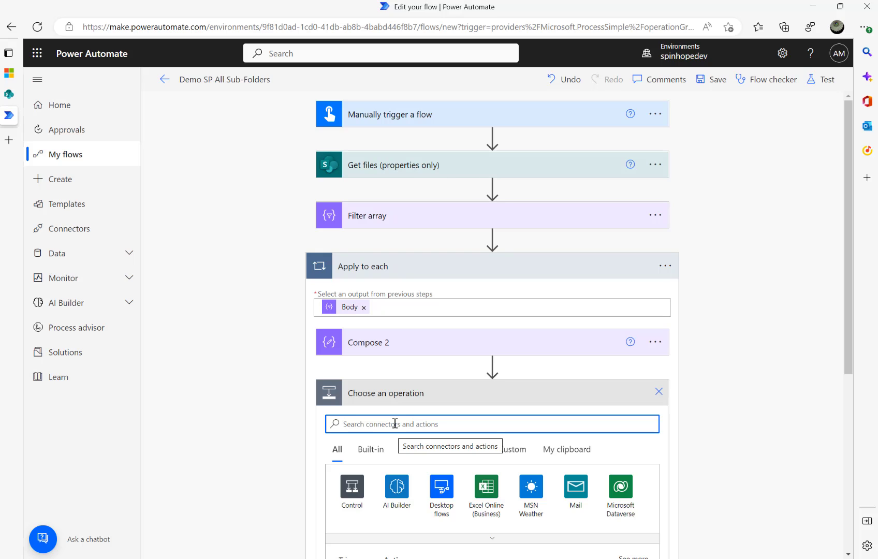
text(sharepoint)
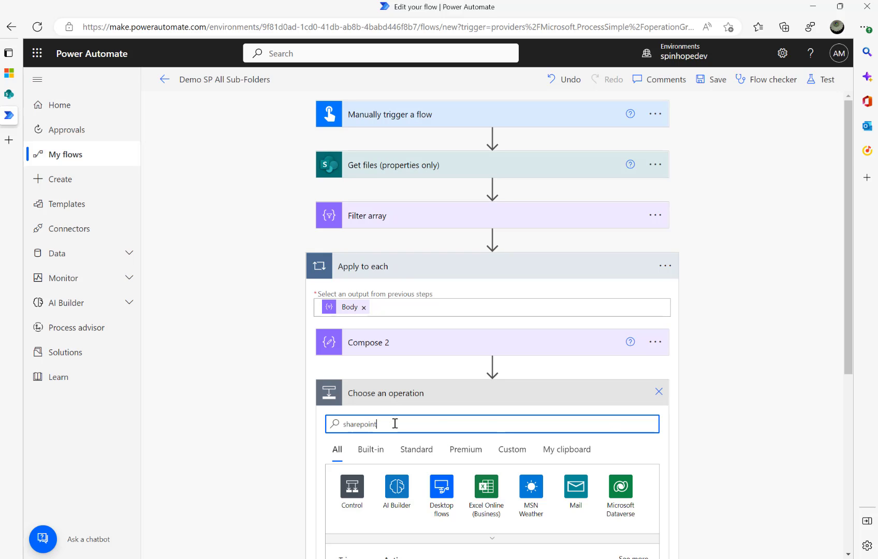
scroll(456, 412, down, 3)
click(359, 338)
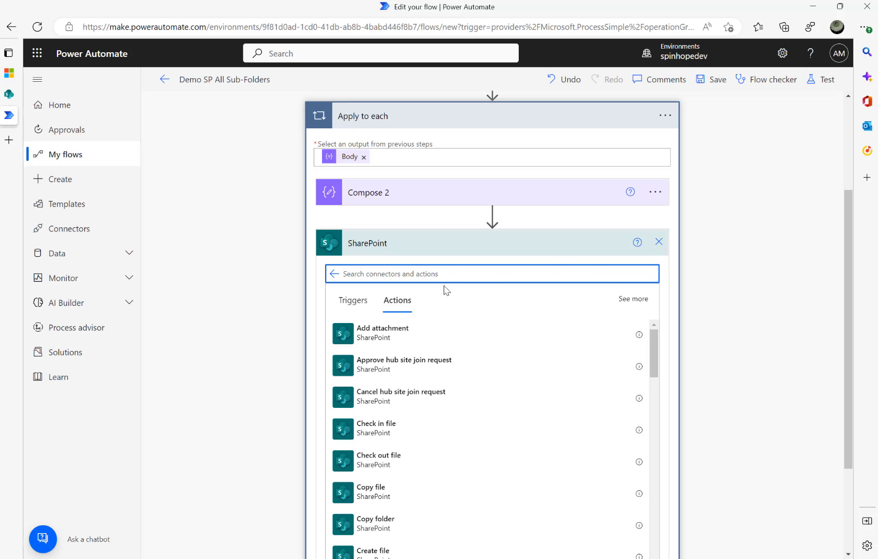
text(Get file)
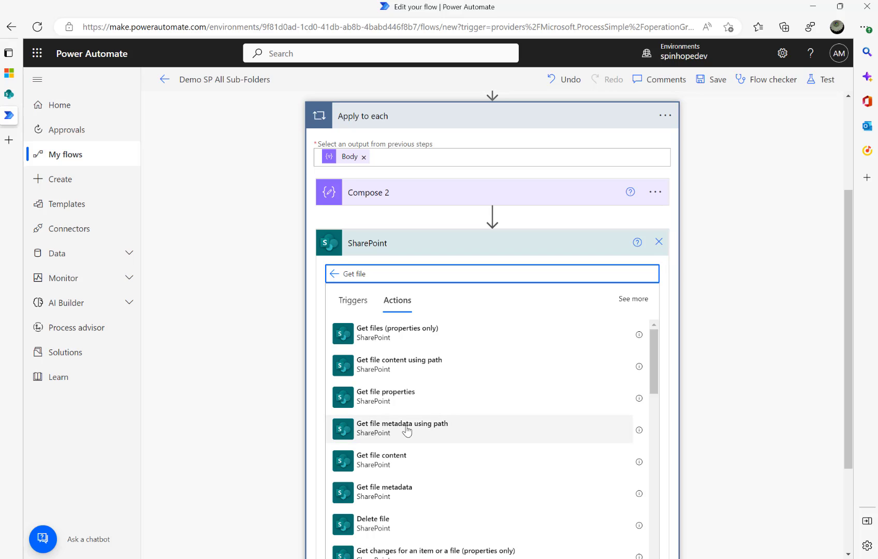
click(406, 428)
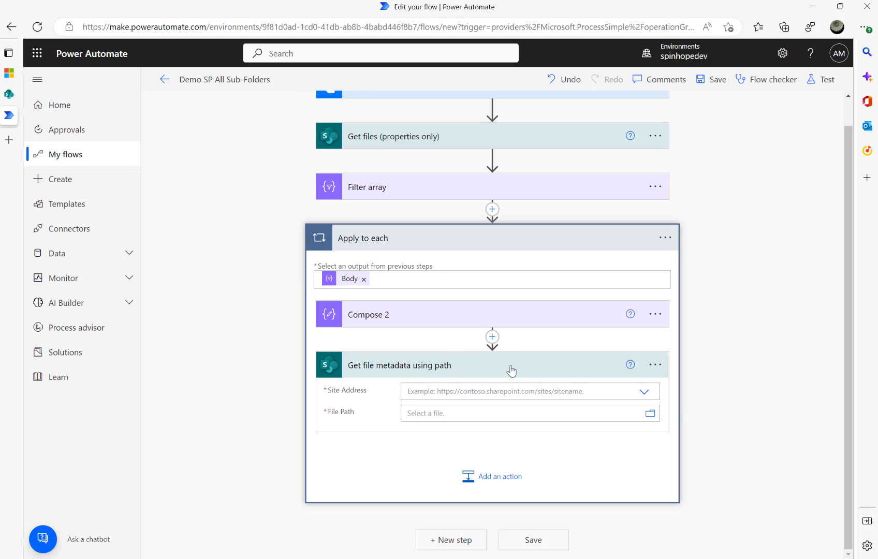
Step: Set the metadata action's site address to Spinhope Ltd Team Site and its file path to the Outputs of Compose 2
click(642, 392)
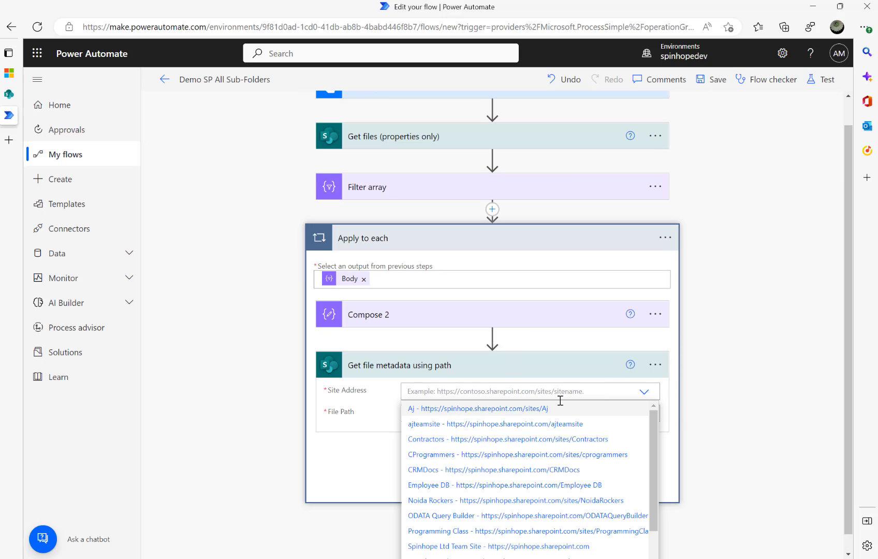
click(562, 547)
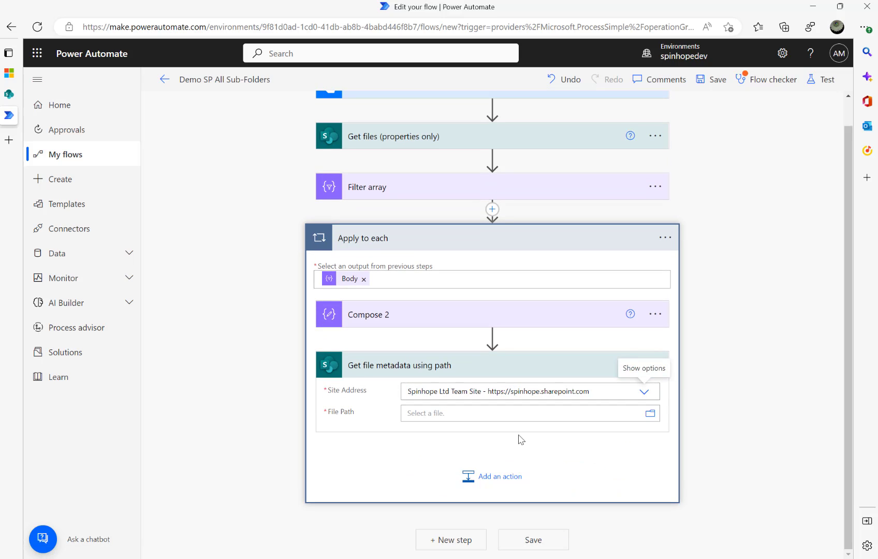
click(451, 416)
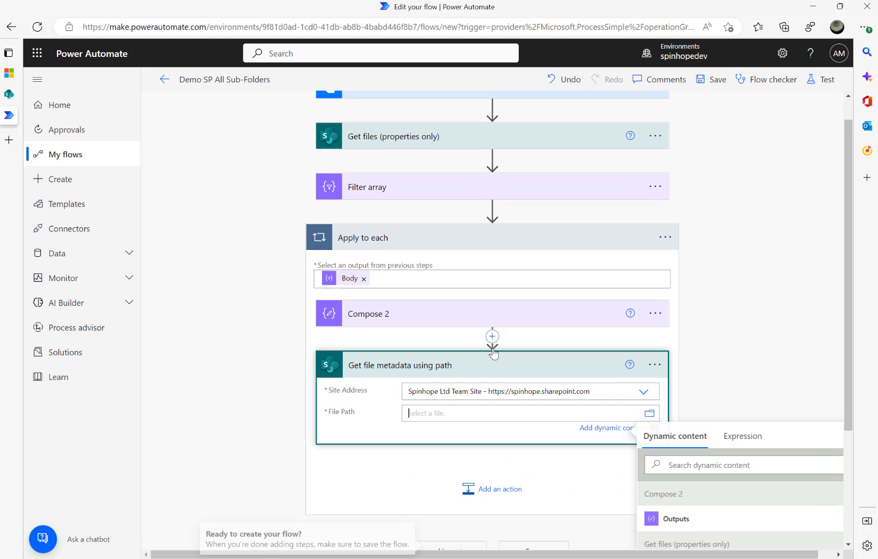
click(440, 316)
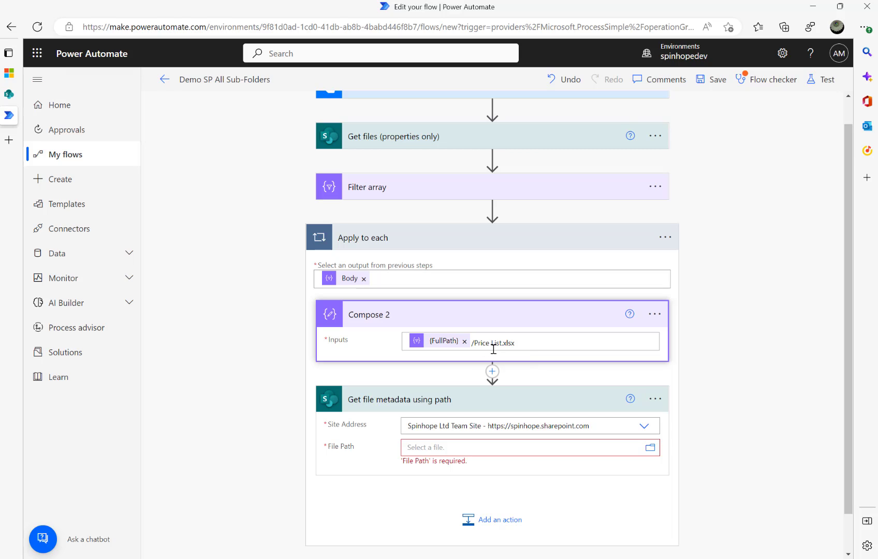
click(487, 443)
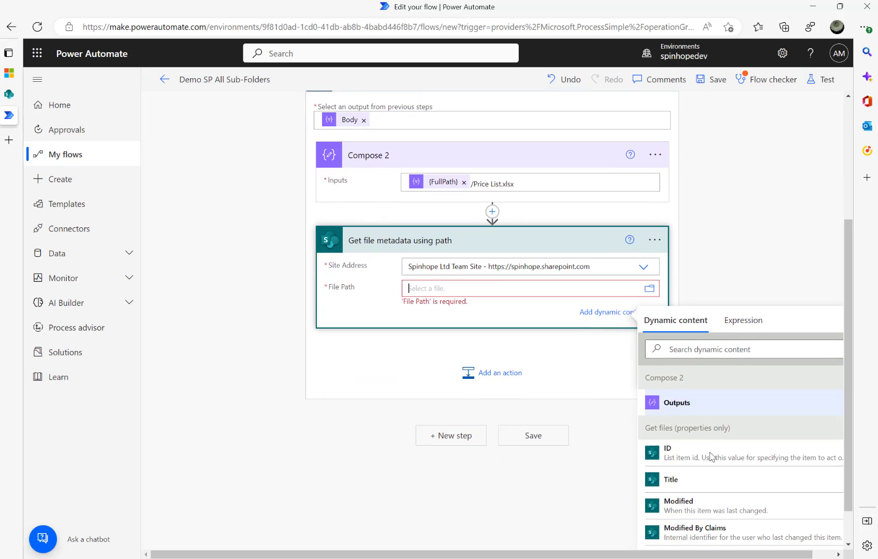
click(678, 396)
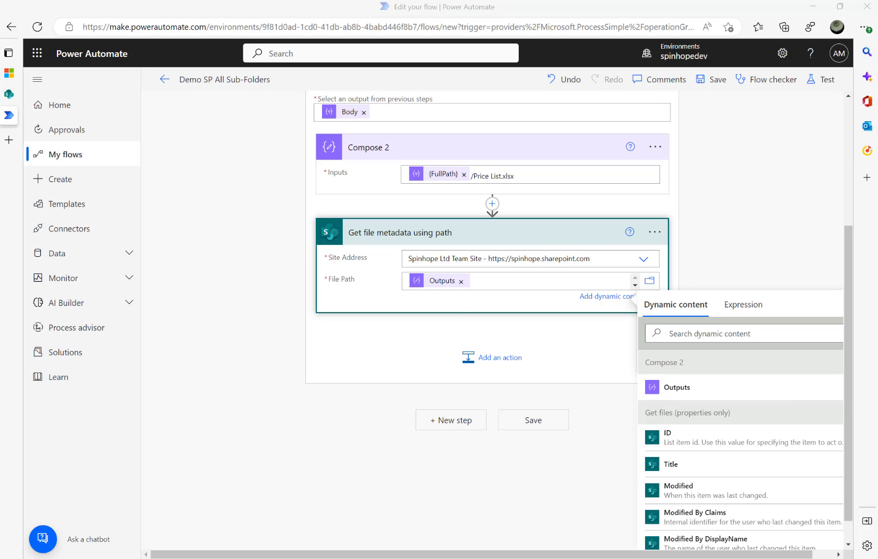
Step: Add a SharePoint Delete file action after Get file metadata using path inside the loop
click(491, 369)
text(sharepoint)
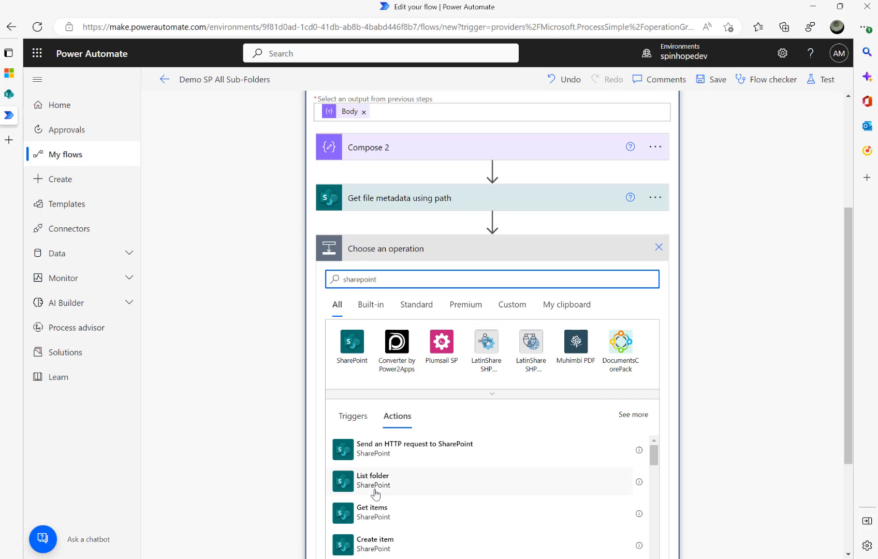
click(352, 341)
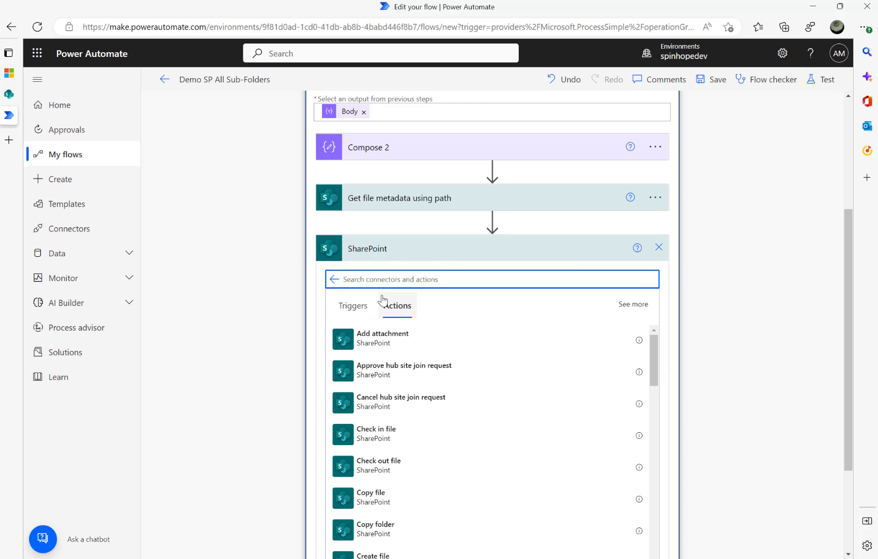
text(delete)
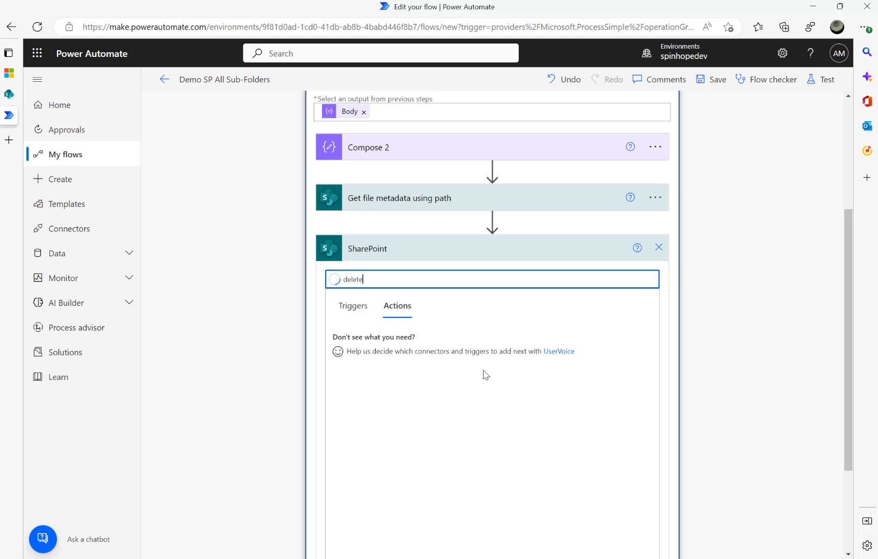
click(368, 368)
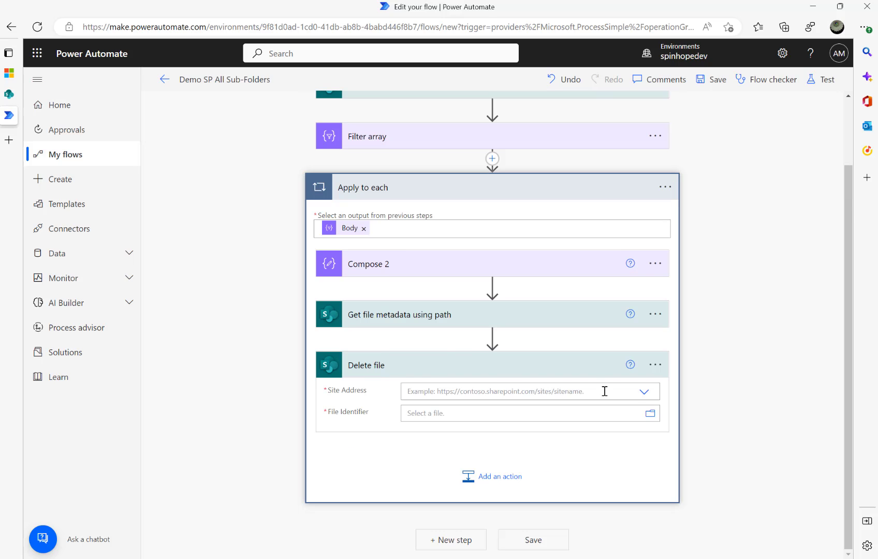
Step: Set the Delete file action's site address to Spinhope Ltd Team Site and its file identifier to the Id from Get file metadata using path
click(644, 392)
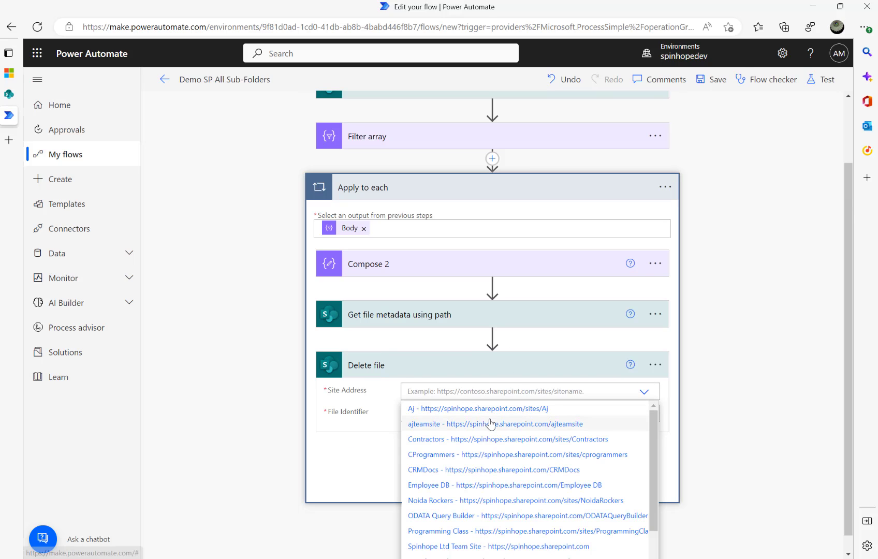
click(533, 548)
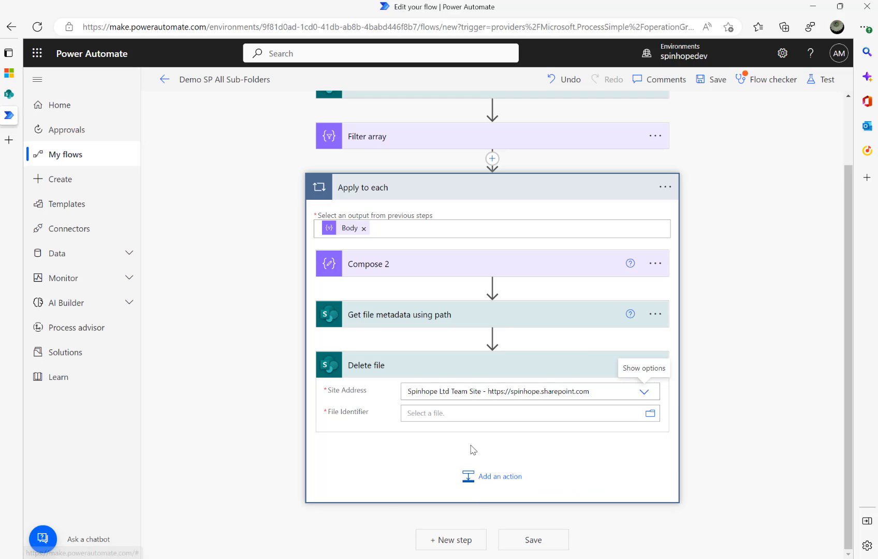
click(468, 413)
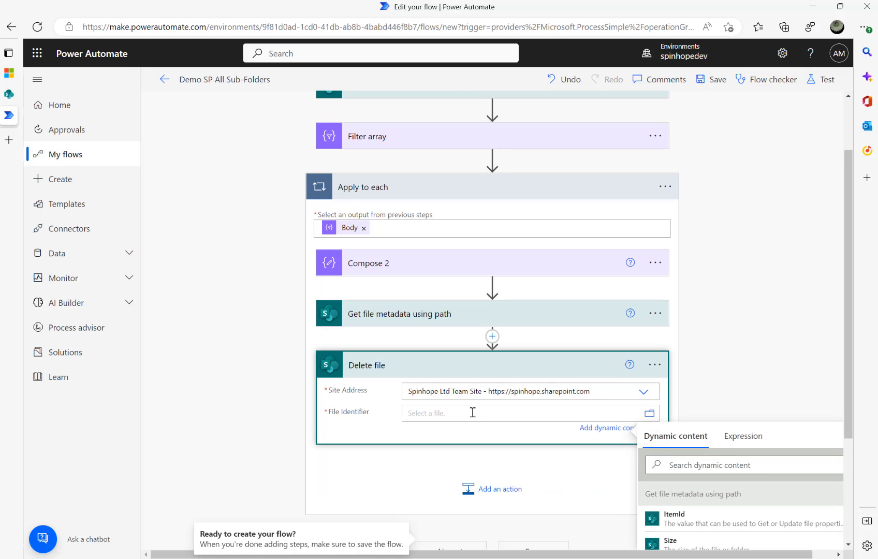
scroll(745, 508, down, 1)
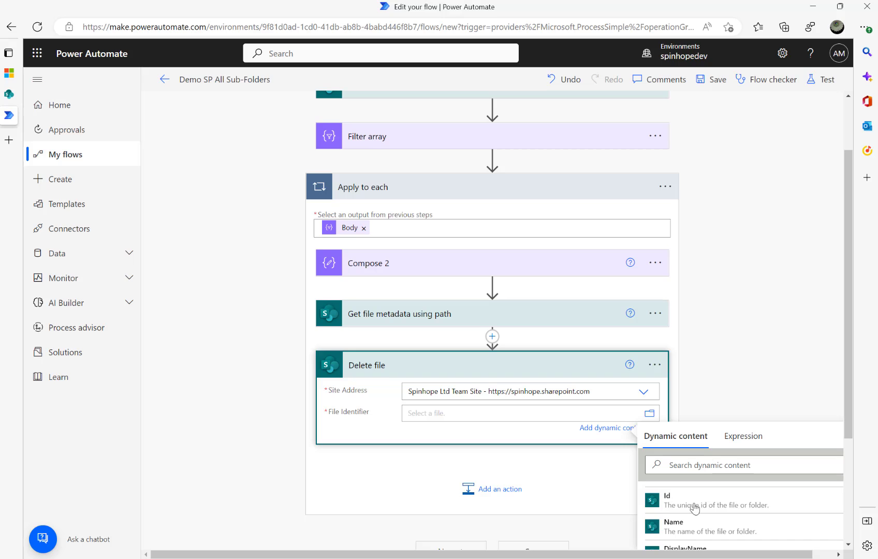
click(687, 466)
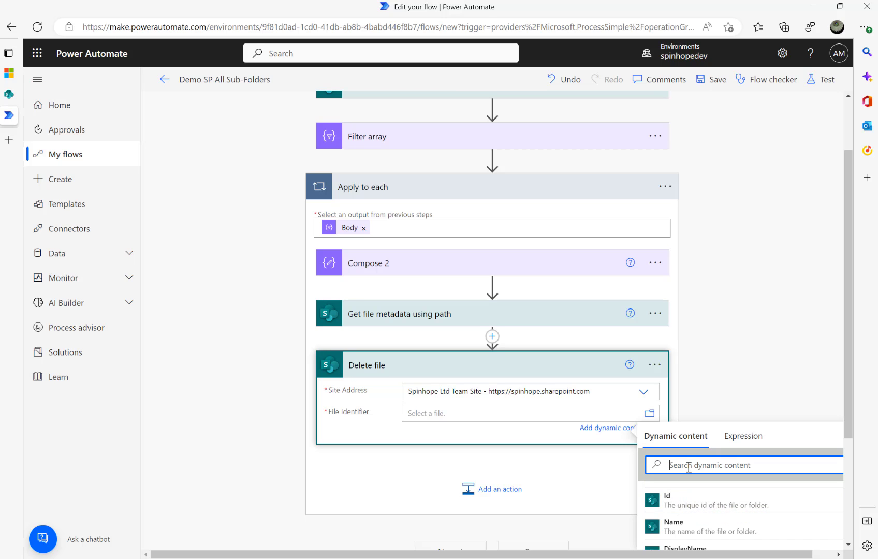
text(id)
scroll(760, 362, down, 1)
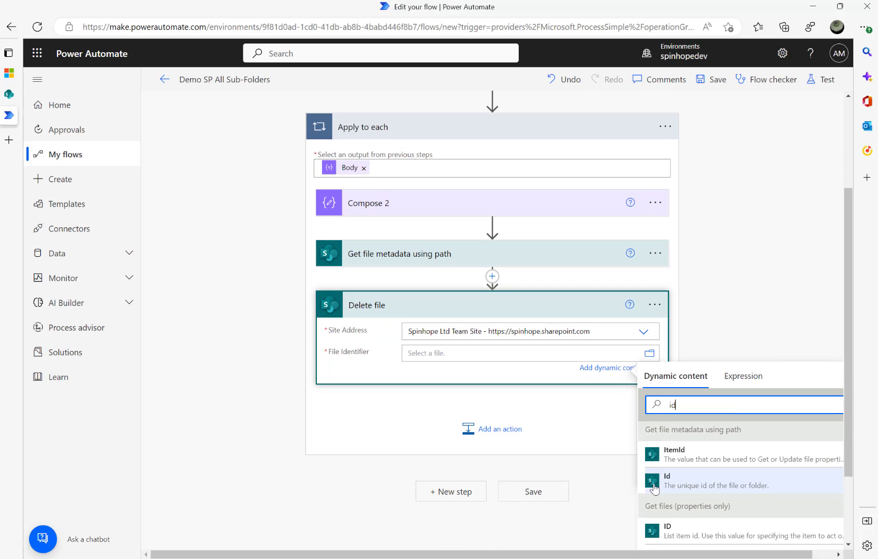
click(708, 485)
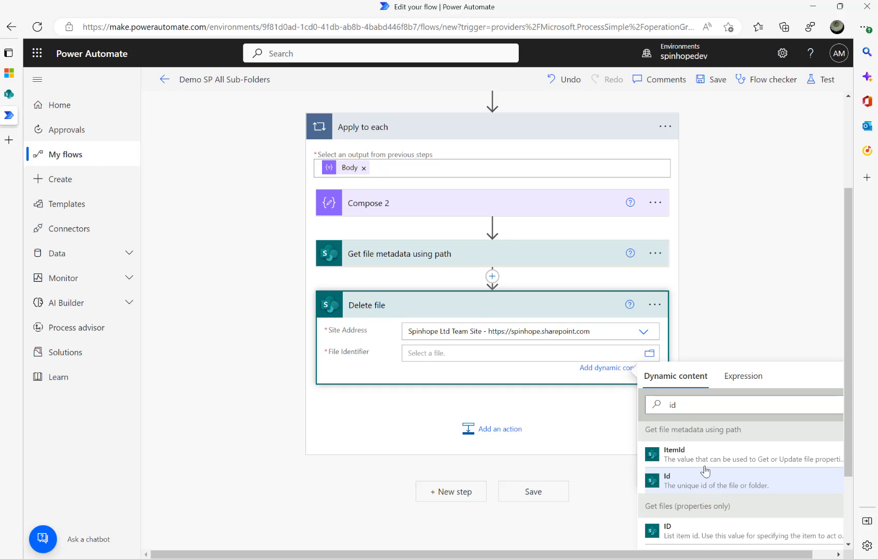
Step: Expand the Get file metadata using path and Compose 2 actions, and examine the expression behind Compose 2's {FullPath} token
click(378, 250)
click(410, 210)
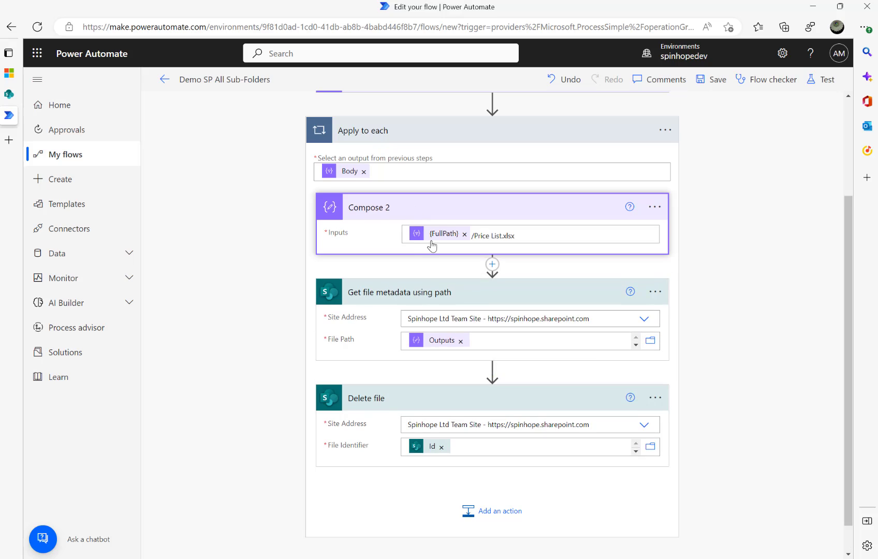
scroll(441, 238, up, 3)
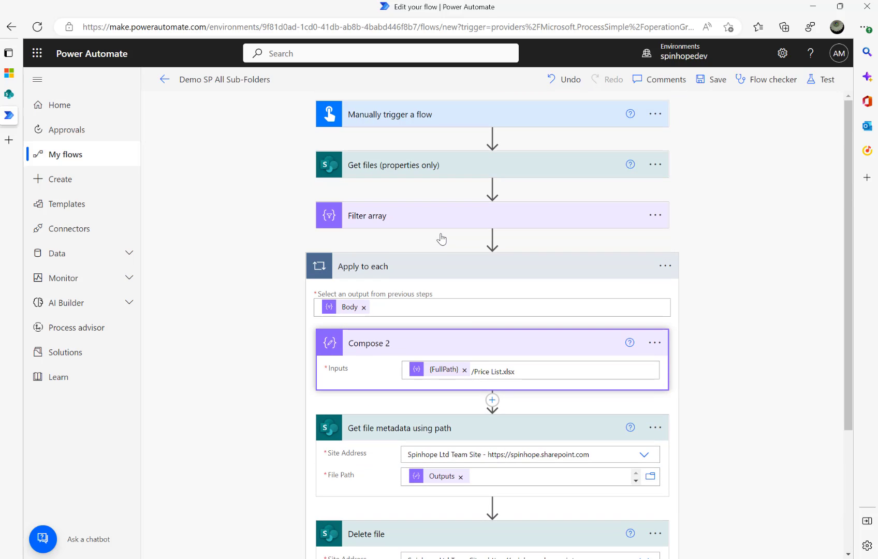
mouse_move(440, 372)
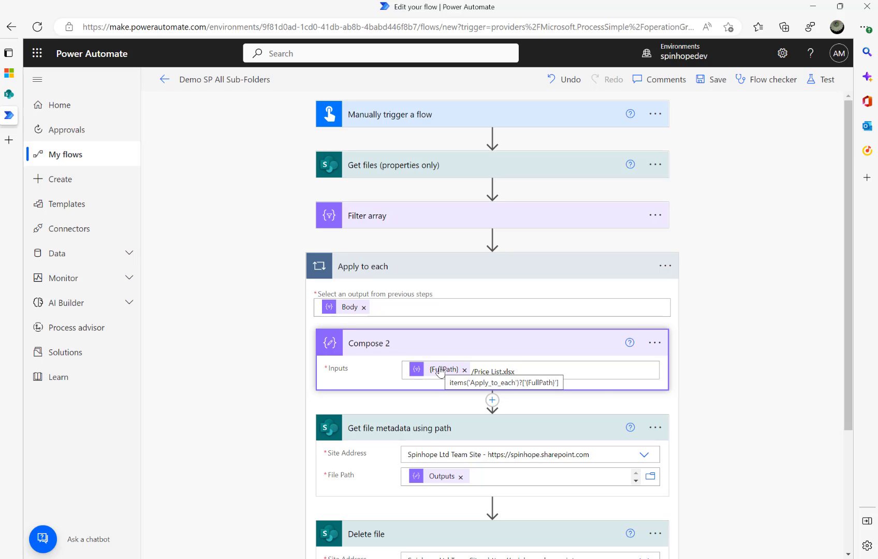
Step: Search the dynamic content for Compose 2's input with the term "full", and clear the search
click(564, 373)
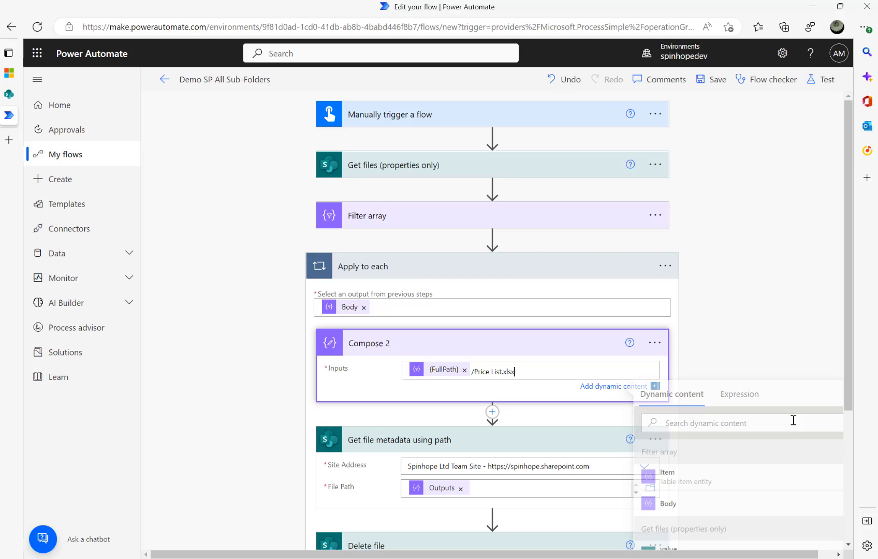
click(723, 424)
text(full)
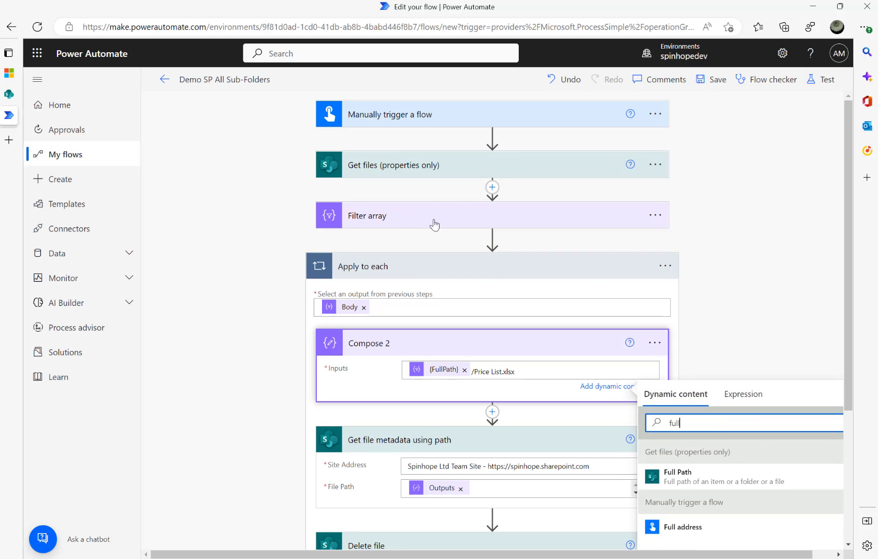
drag(696, 424, 614, 423)
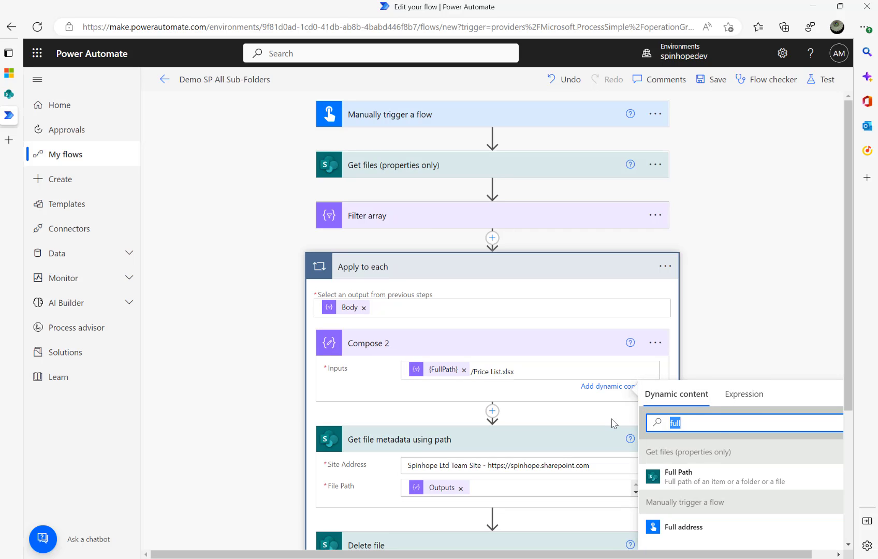
key(BackSpace)
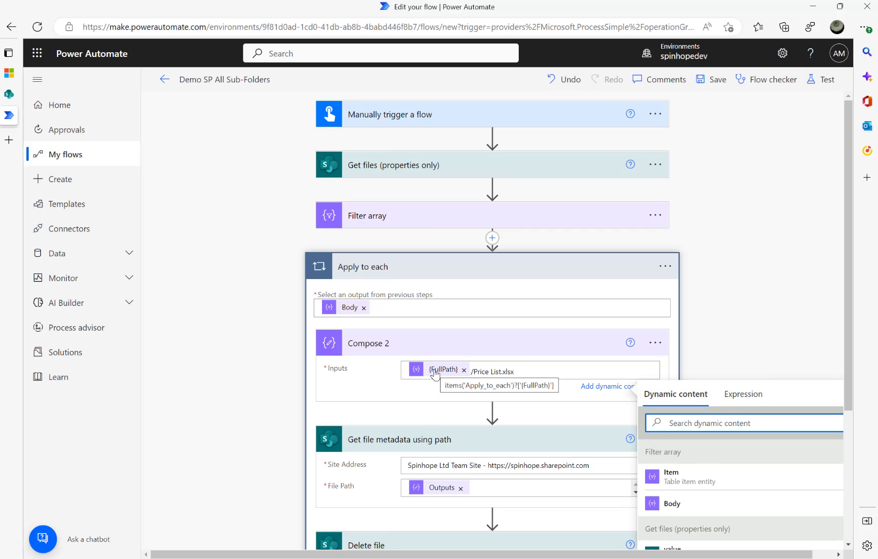
click(744, 394)
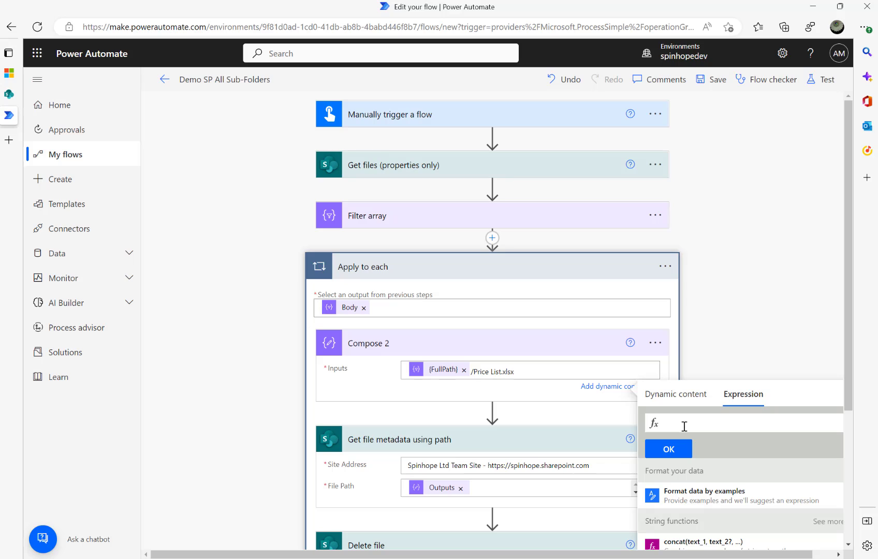
text(item)
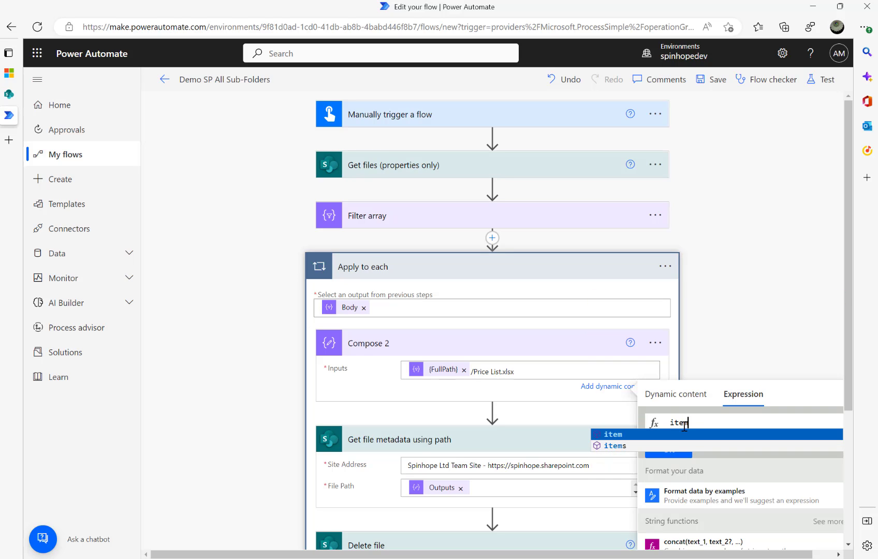
text(s(')
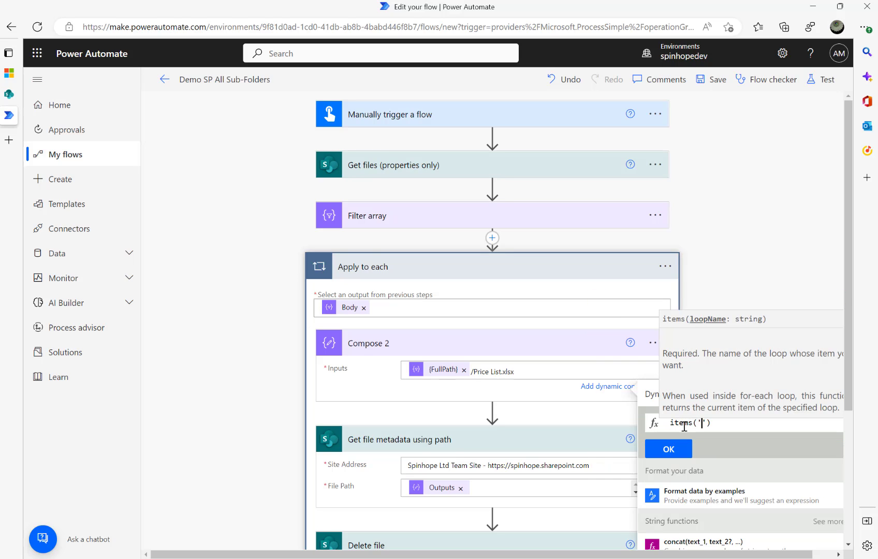
text(Apply_to)
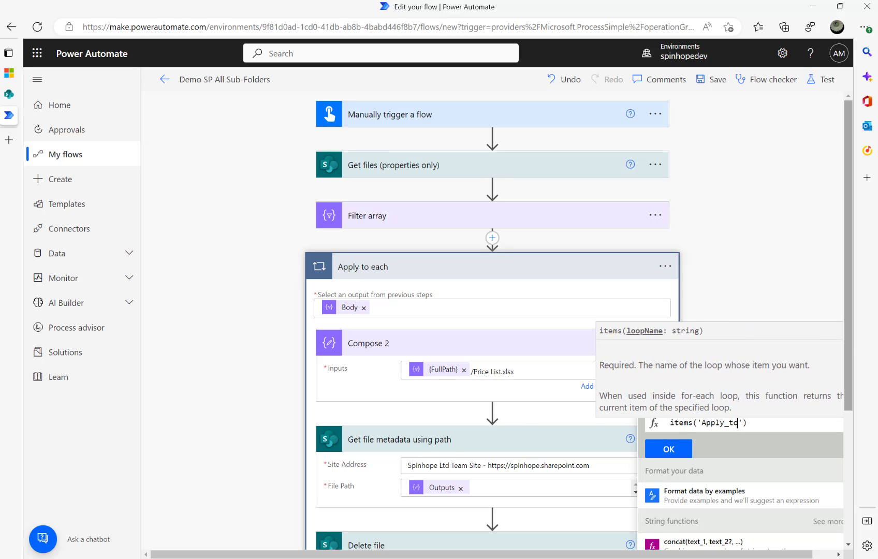
drag(775, 426, 422, 424)
key(ctrl+x)
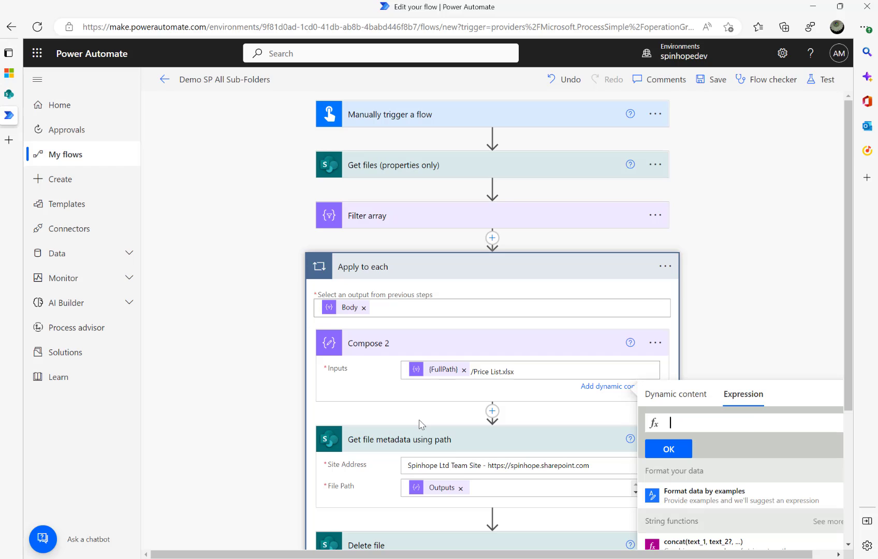
click(409, 371)
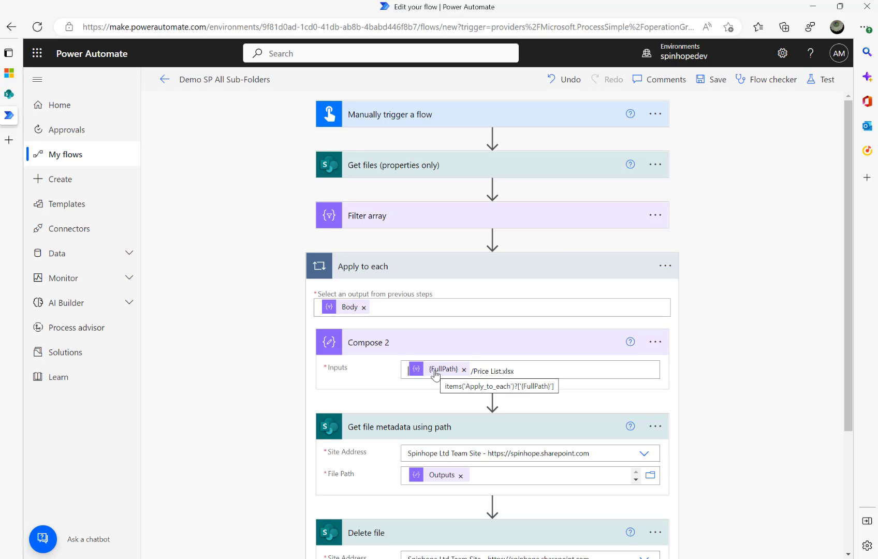
Step: Save the flow and run it as a manual test, and expand Apply to each in the run results
scroll(274, 383, down, 3)
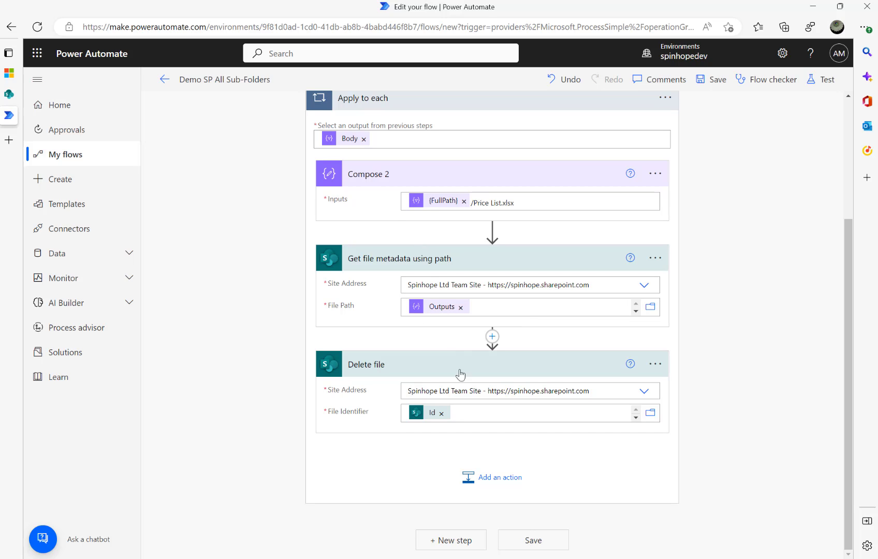
click(826, 79)
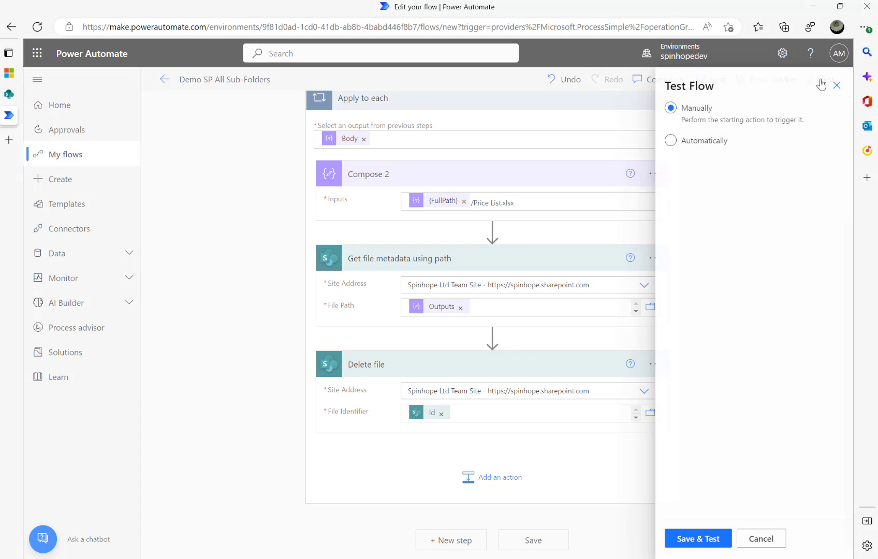
click(700, 540)
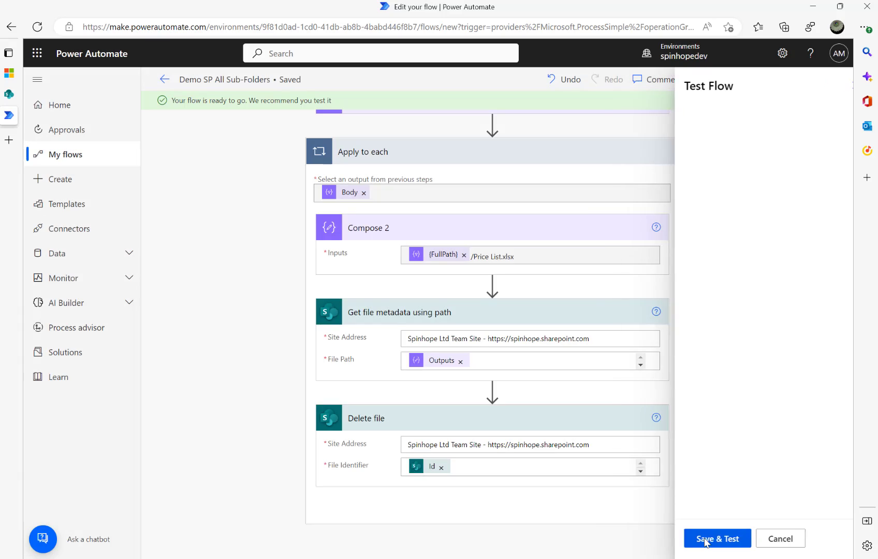
click(700, 540)
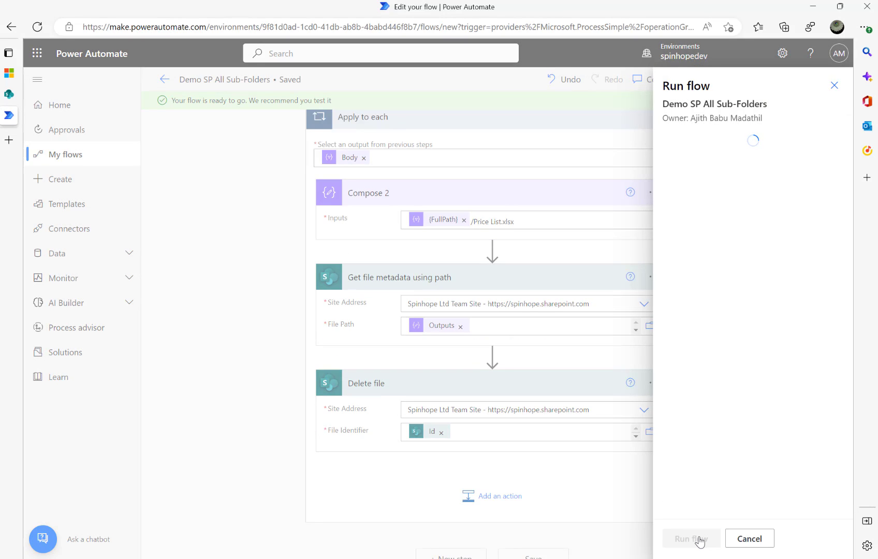
click(699, 540)
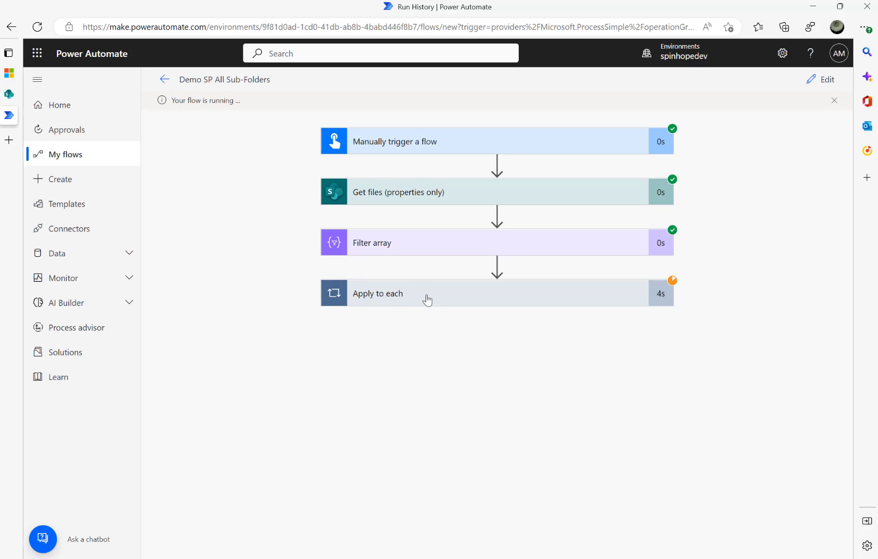
click(427, 300)
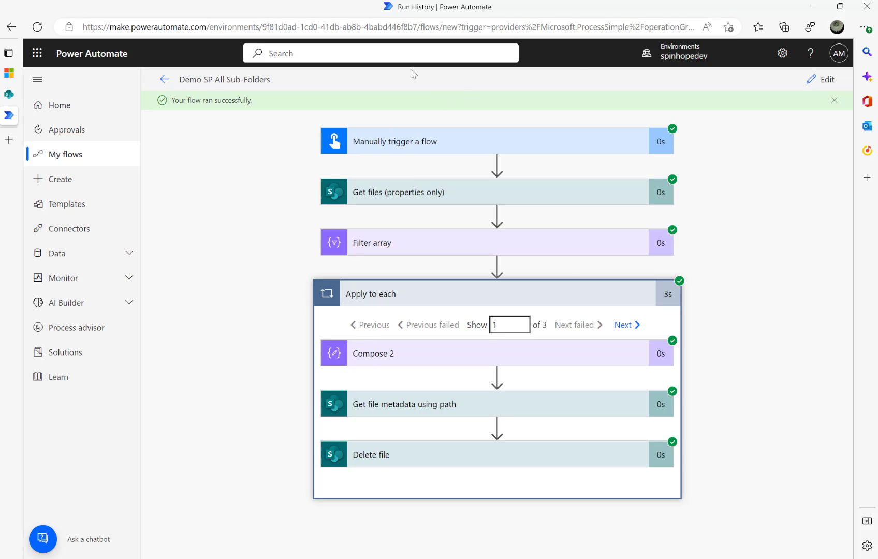
Step: Switch to the SharePoint Doc1 library and check the Price List folders inside ITA001 and ITA002 for remaining files
click(8, 93)
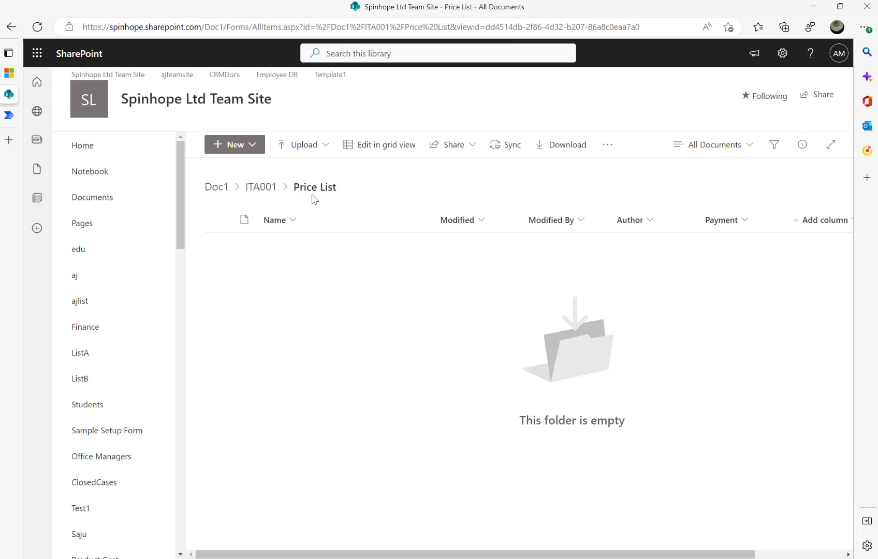
click(255, 189)
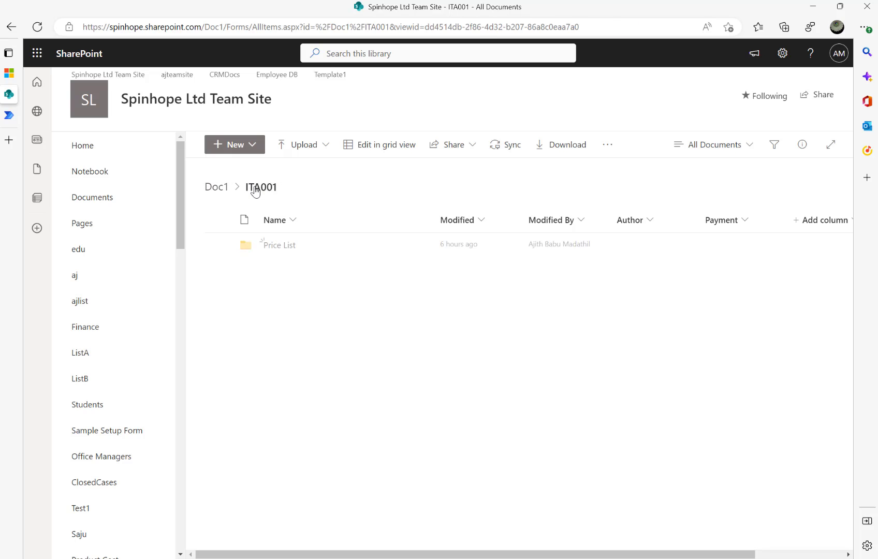
click(211, 188)
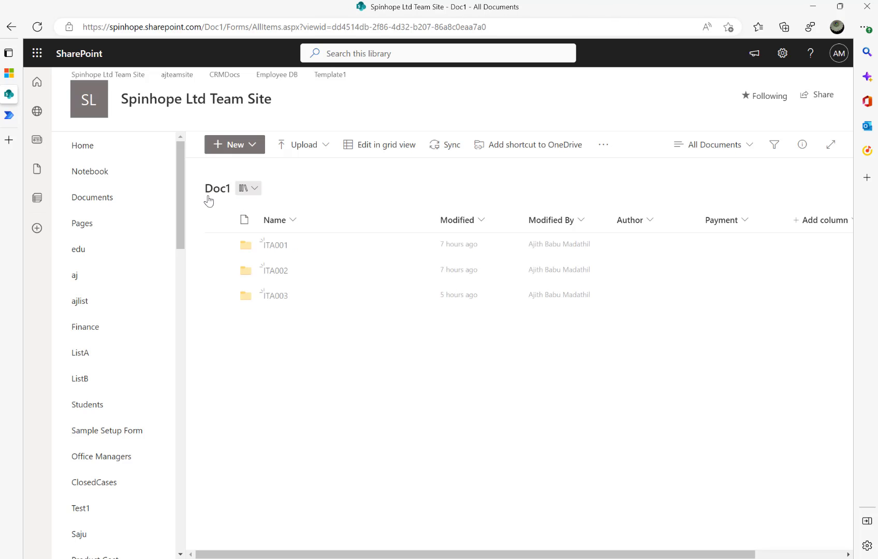
click(272, 273)
click(267, 250)
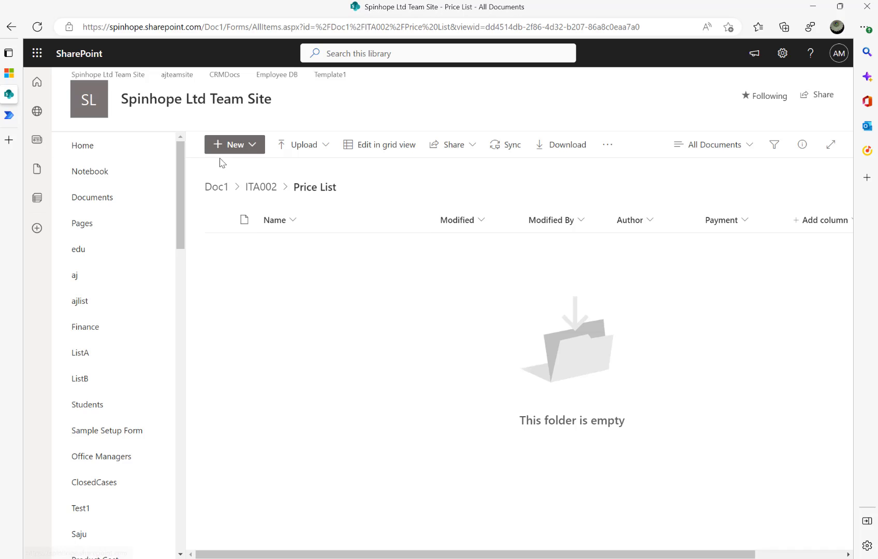
Step: Return to the Doc1 root and check the Price List folder inside ITA003 for remaining files
click(253, 186)
click(209, 187)
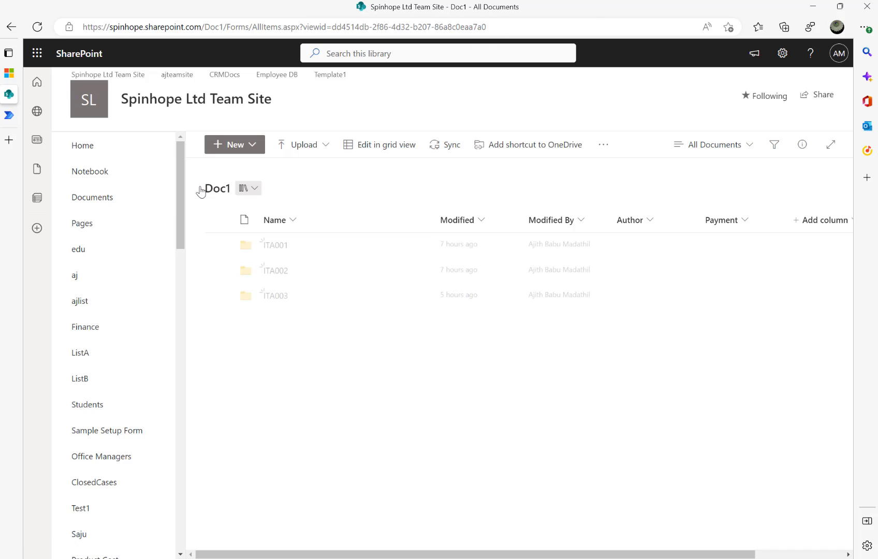
click(271, 302)
click(277, 247)
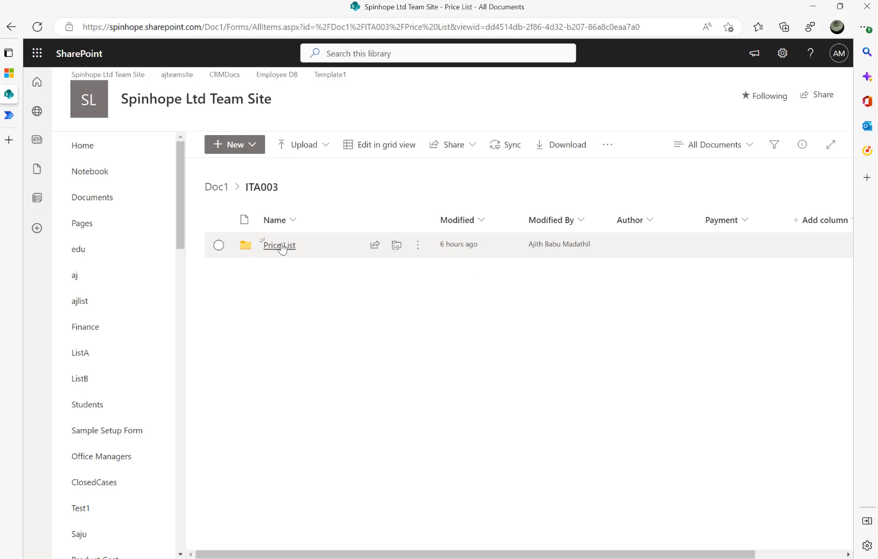
Step: Recheck the Price List folder inside ITA001 and go back up to the ITA001 folder
click(260, 188)
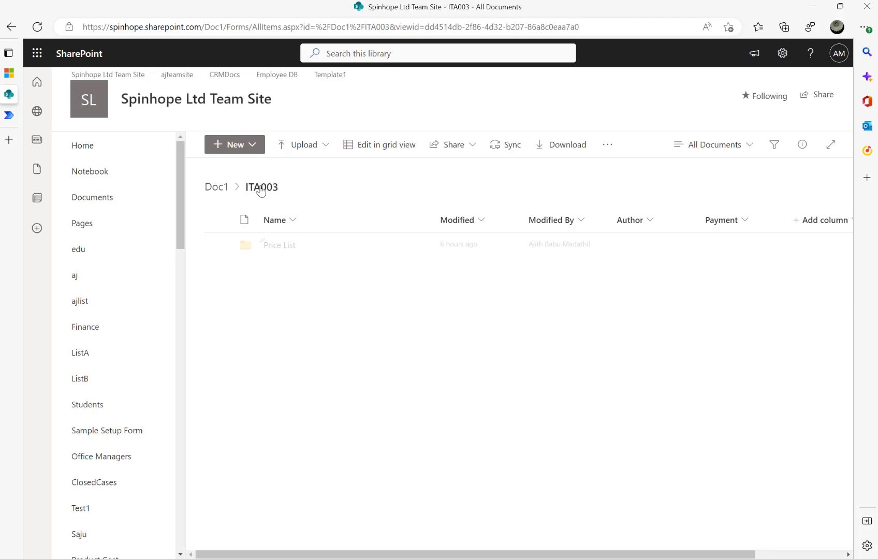
click(210, 188)
click(276, 245)
click(279, 248)
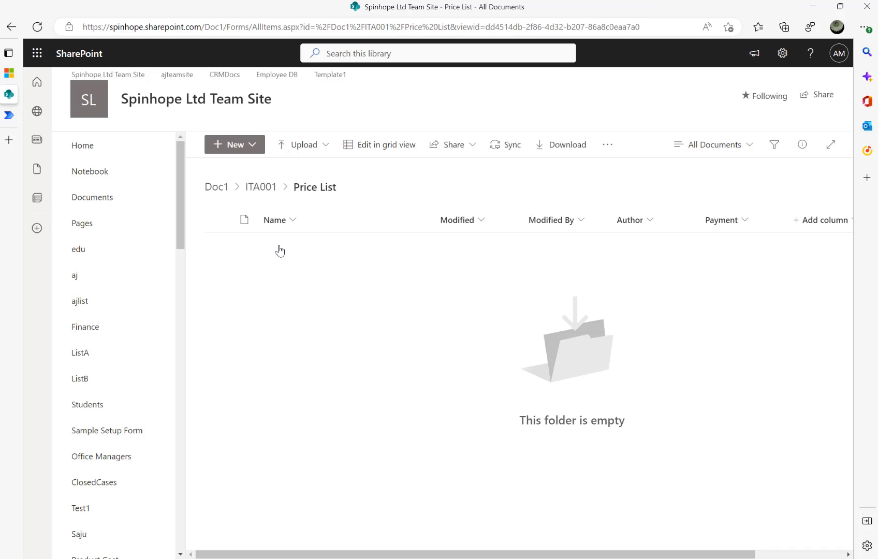
click(260, 188)
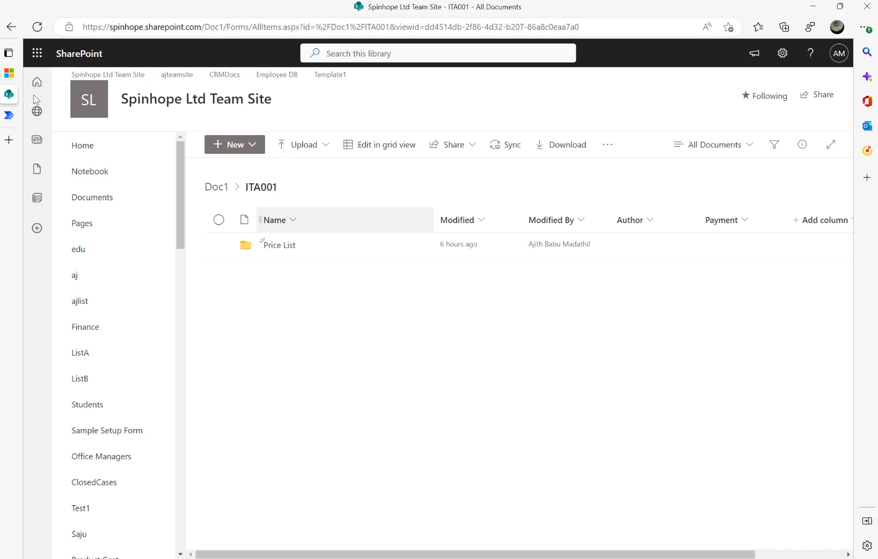
Step: Switch to the Power Automate run history and examine the run details of Get files (properties only) and Filter array
click(9, 115)
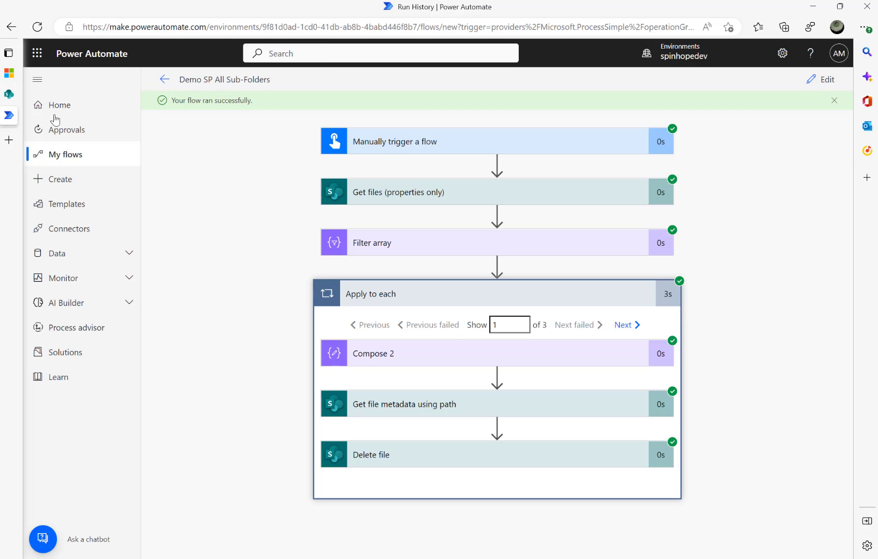
click(444, 192)
click(362, 340)
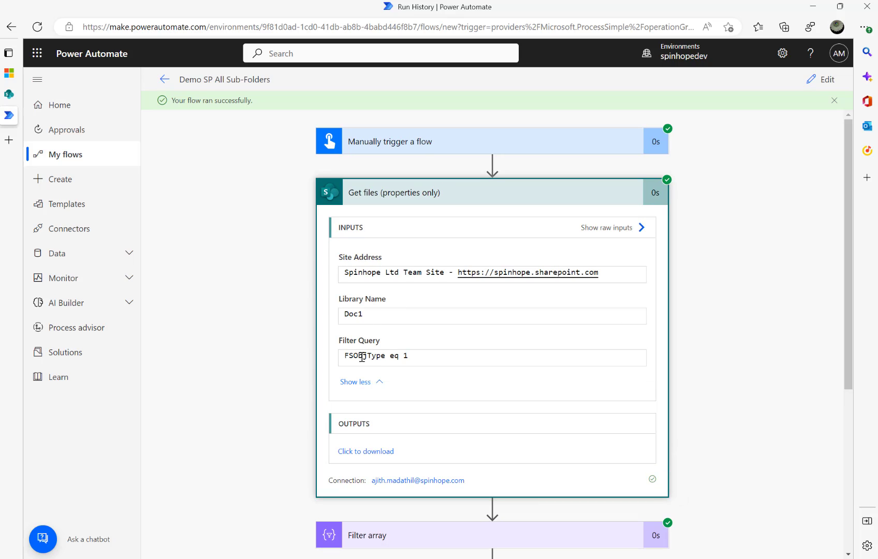
click(432, 203)
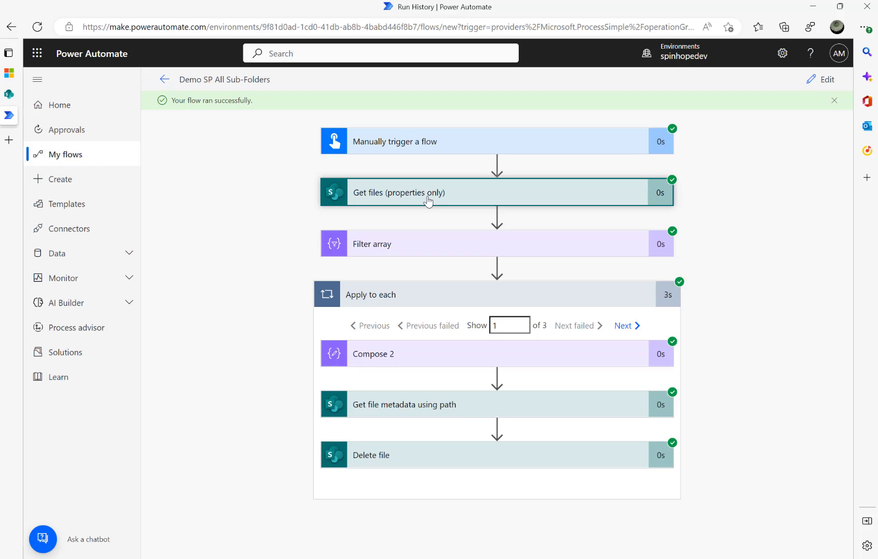
click(423, 247)
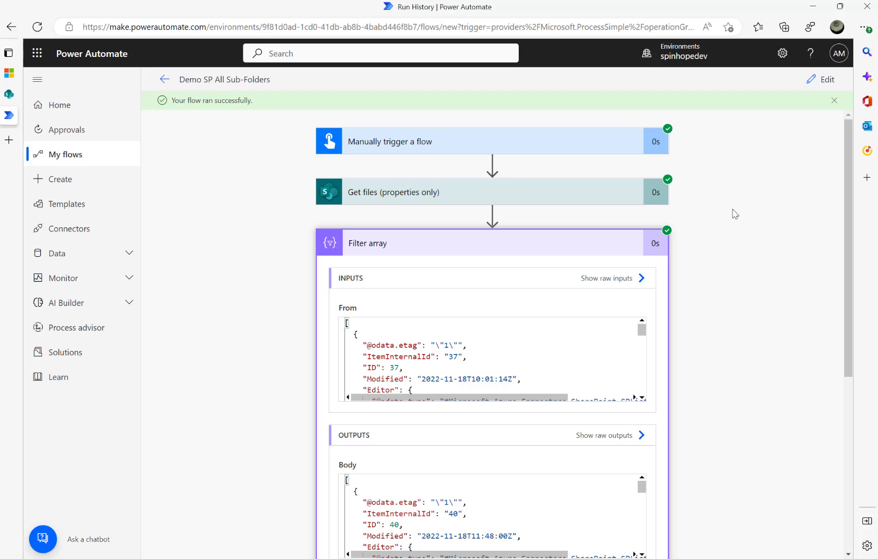
Step: Reopen the flow for editing and examine the Filter array condition, highlighting its Price List comparison value
click(817, 82)
click(402, 224)
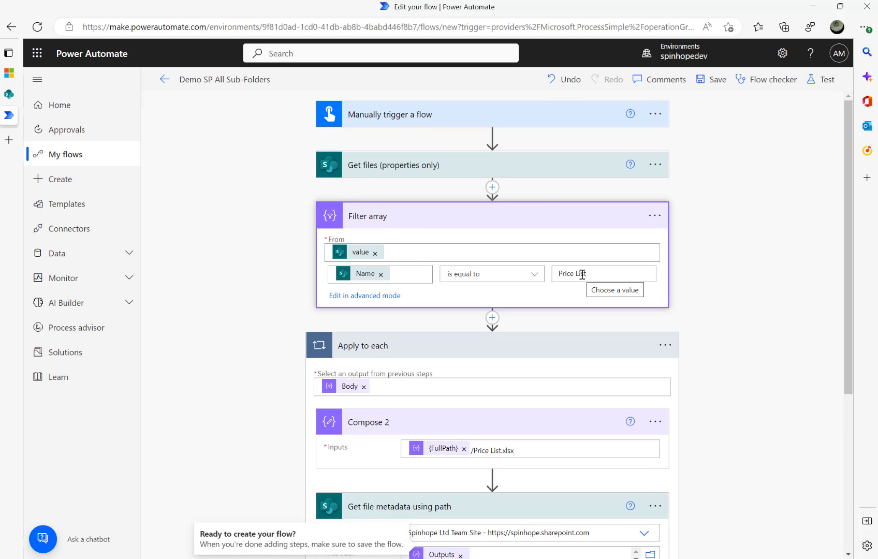
triple_click(551, 273)
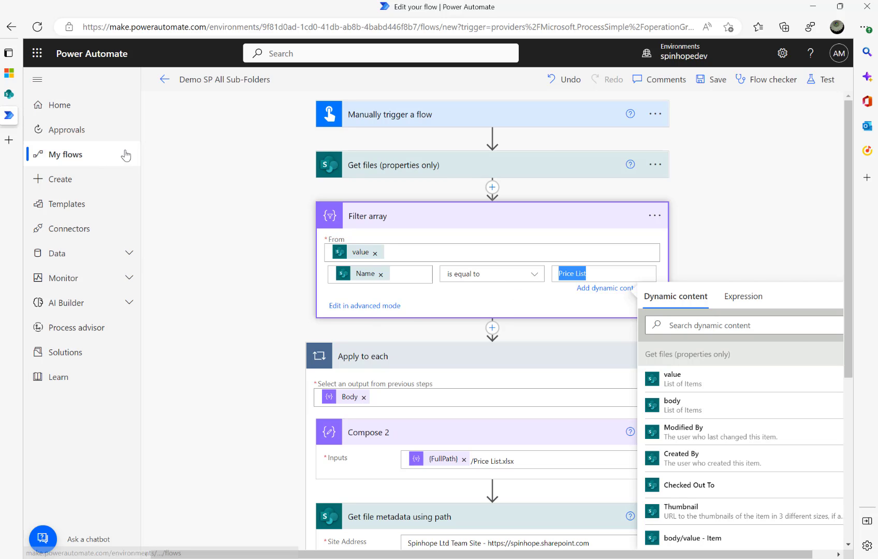
Step: Review the forum question "Delete files, inside subfolders", and look over the flow's actions from Filter array through Delete file
click(8, 73)
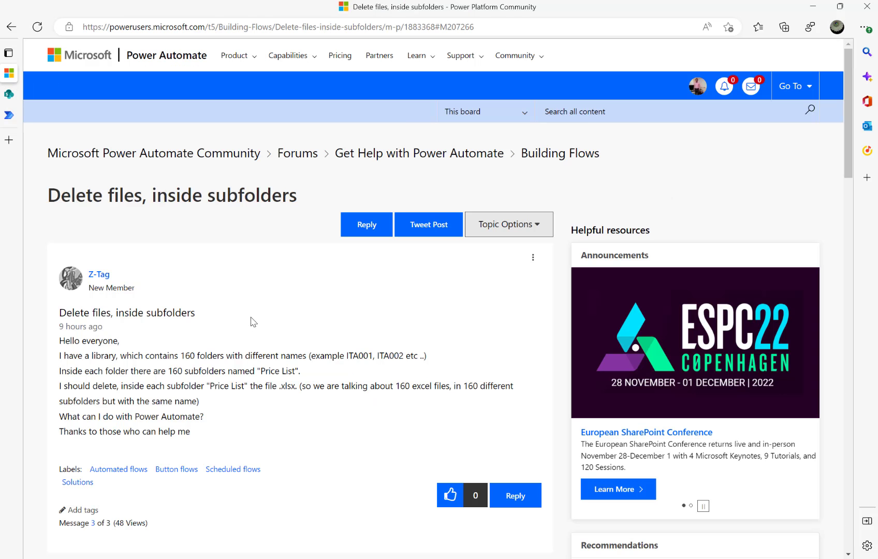
click(18, 122)
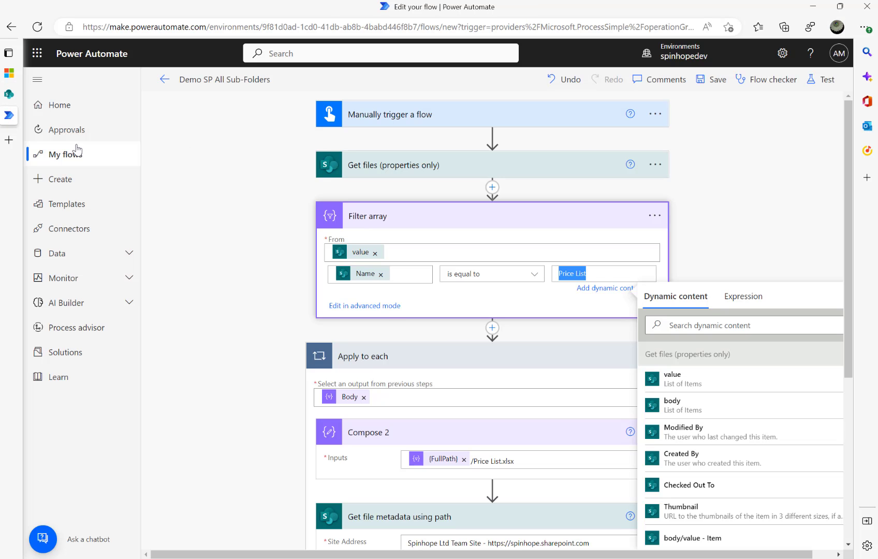
scroll(474, 279, down, 2)
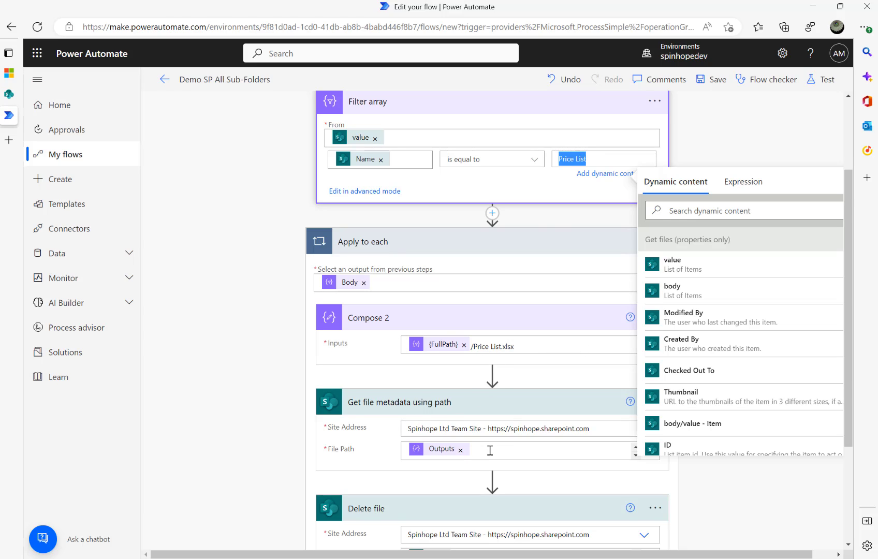
scroll(489, 450, down, 3)
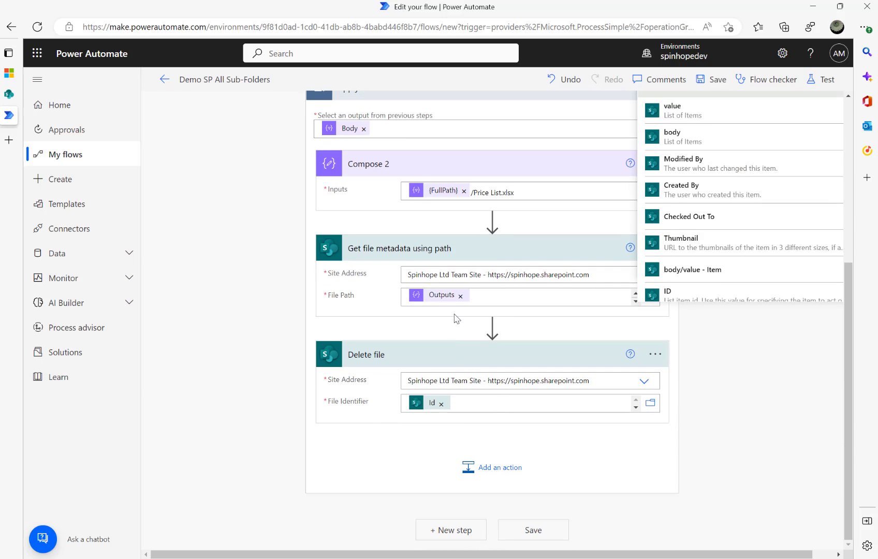